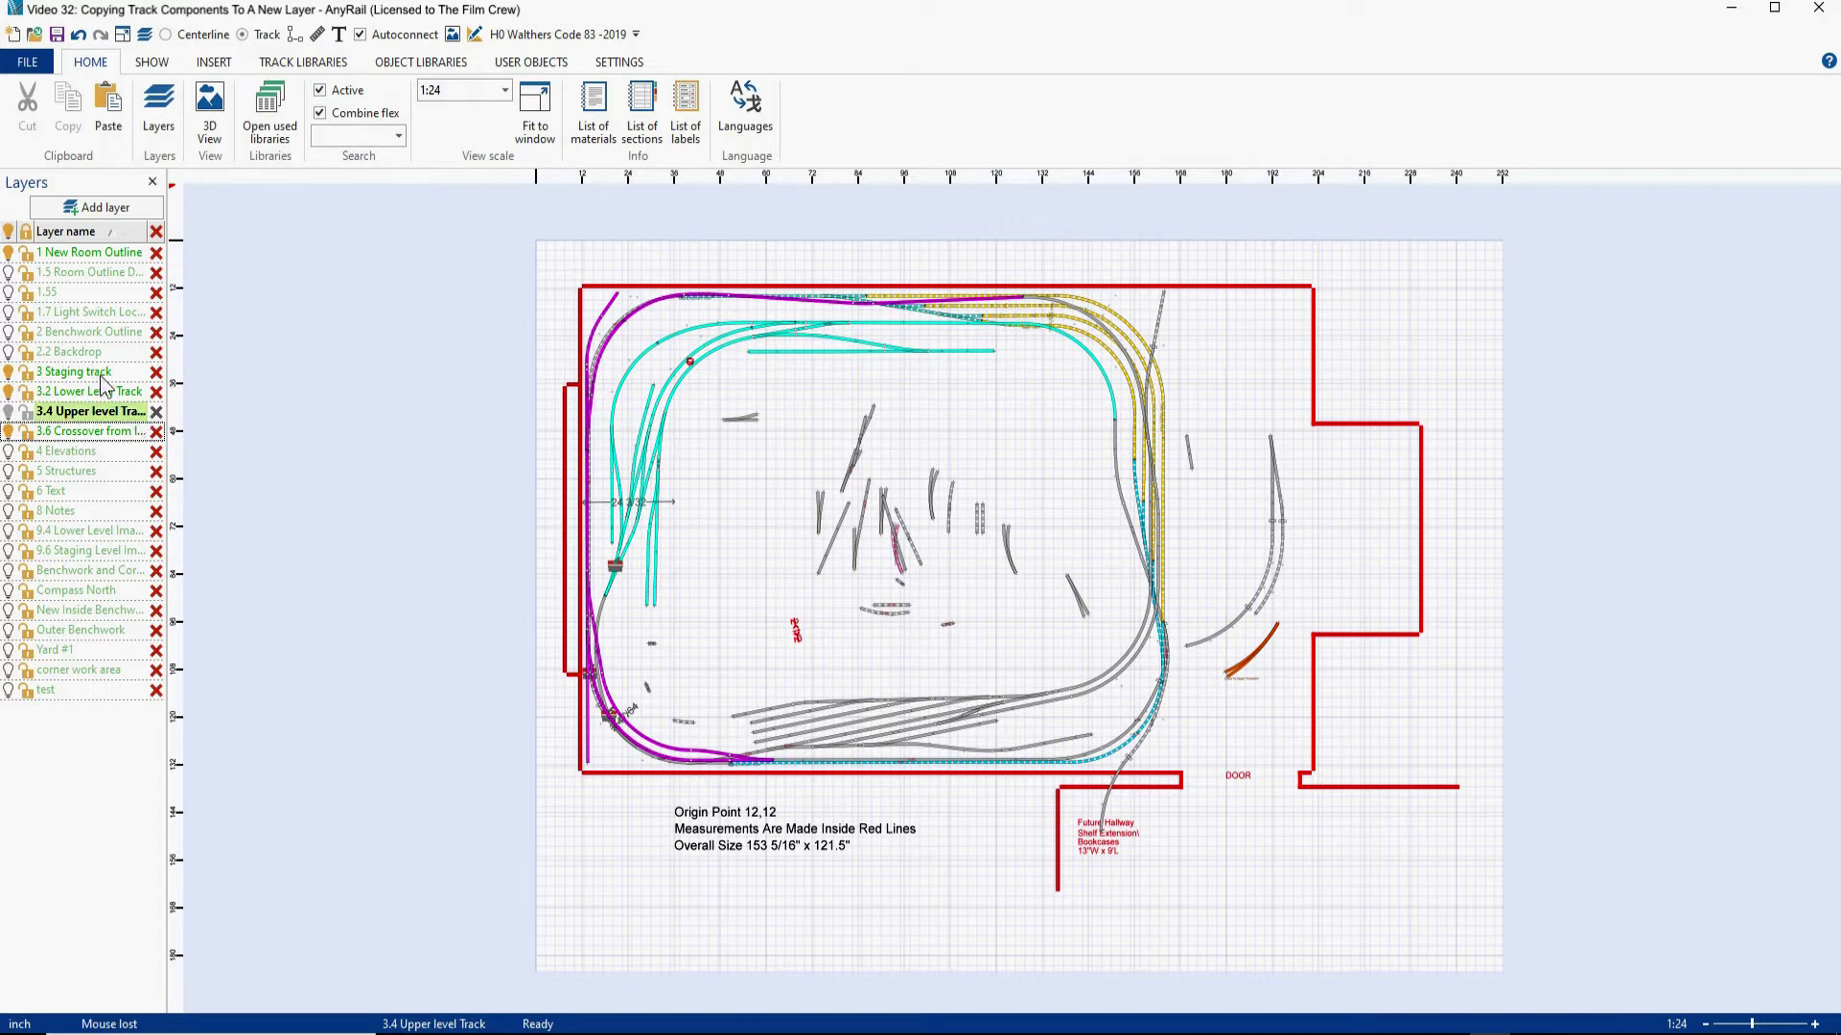
- Hide the 1 New Room Outline, 3 Staging track, 3.2 Lower Level Track and 3.6 Crossover layers
{"action": "left_click", "coordinate": [9, 254]}
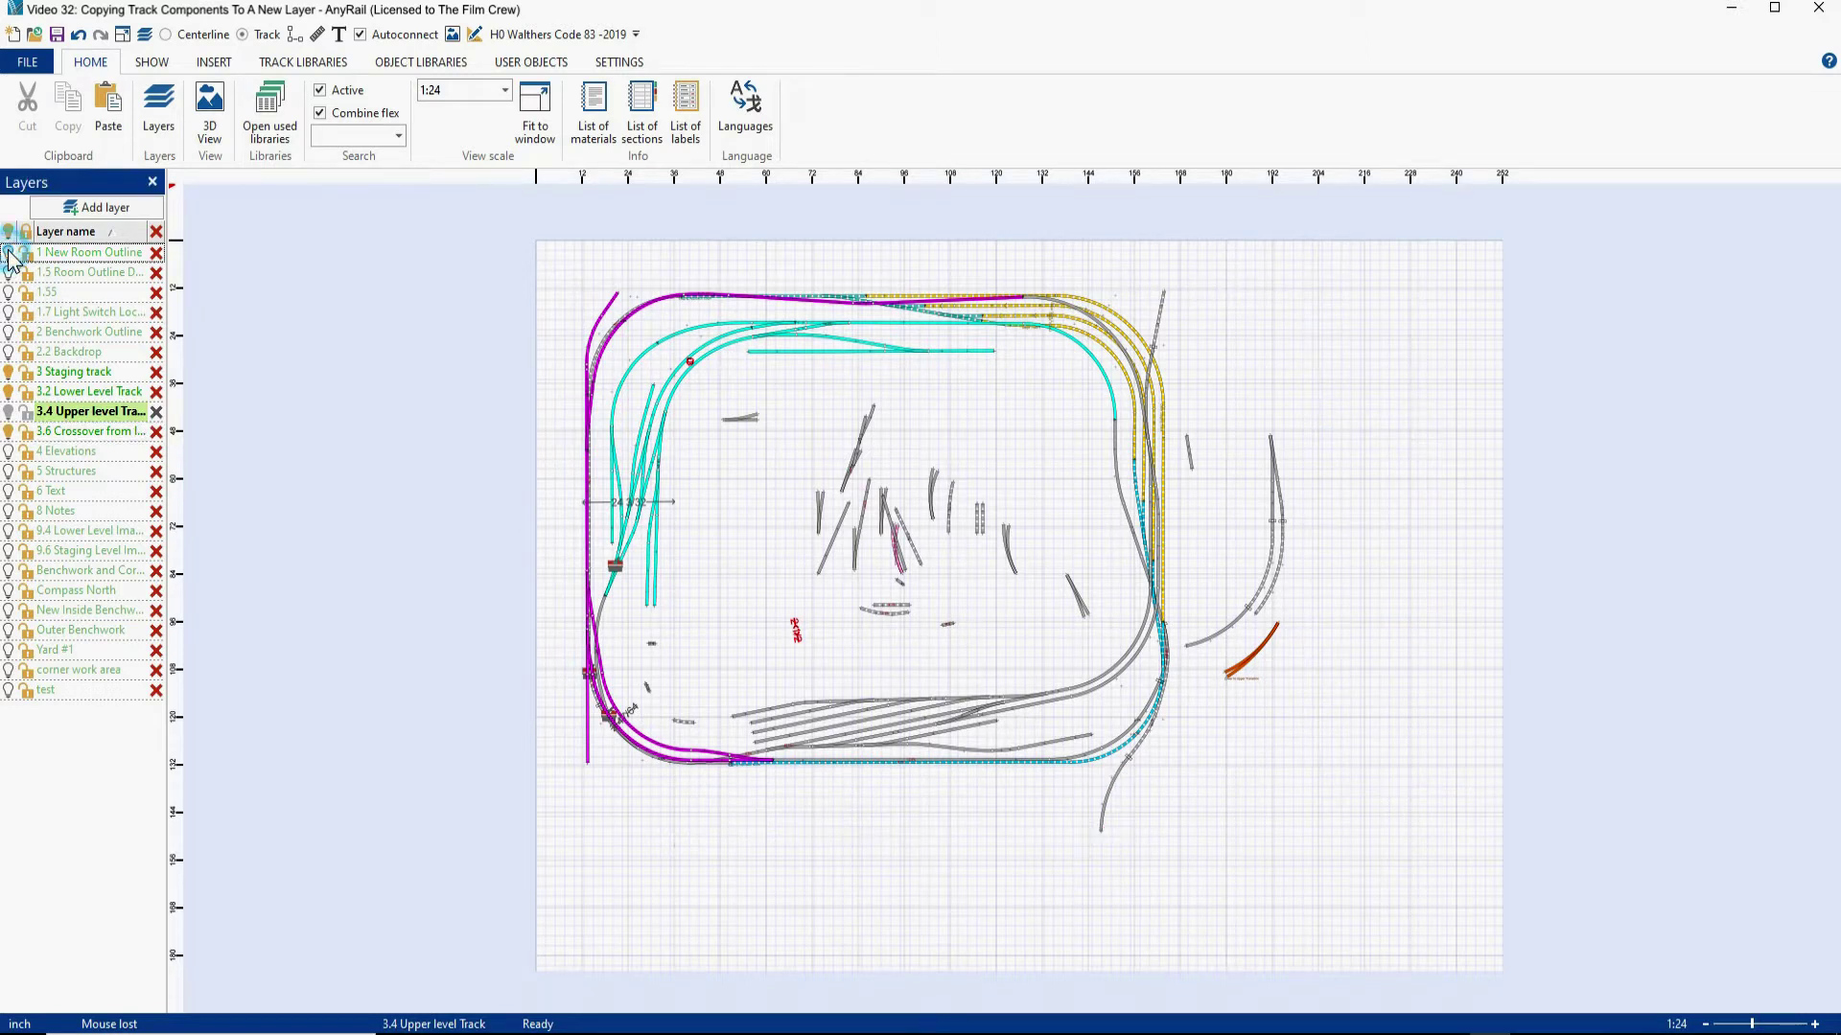
{"action": "left_click", "coordinate": [10, 374]}
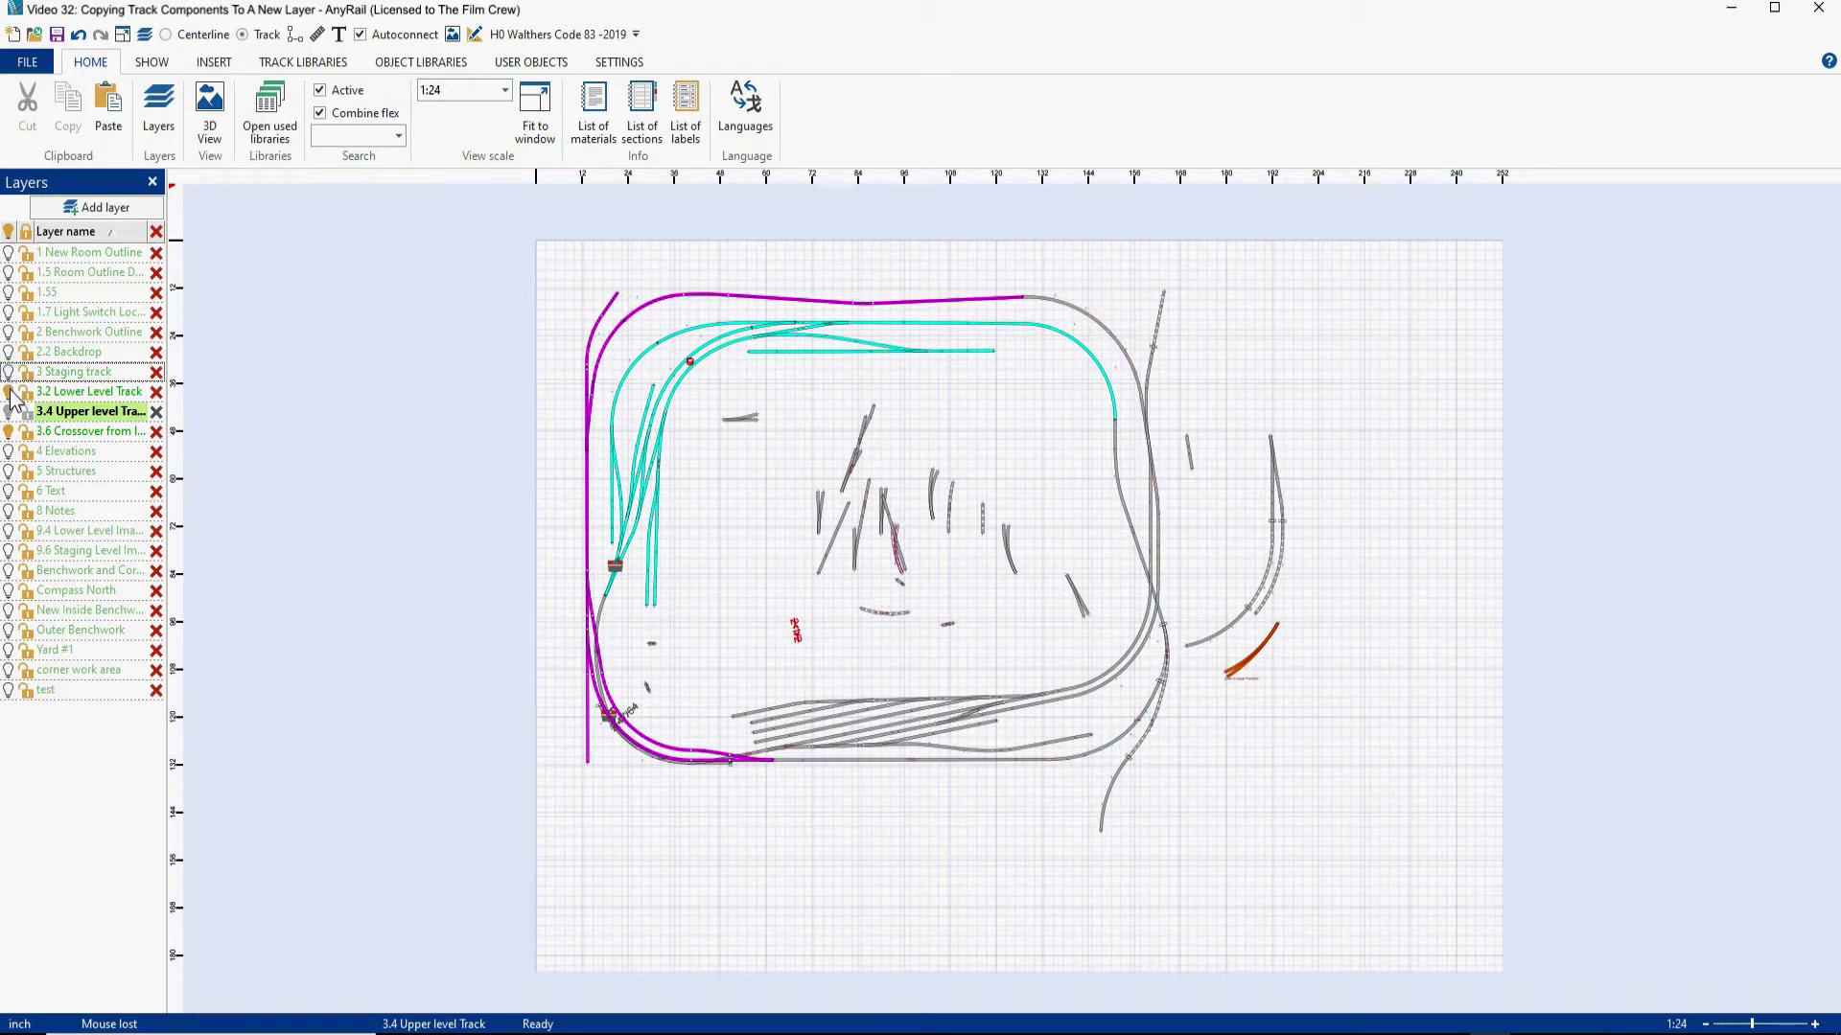
{"action": "left_click", "coordinate": [9, 393]}
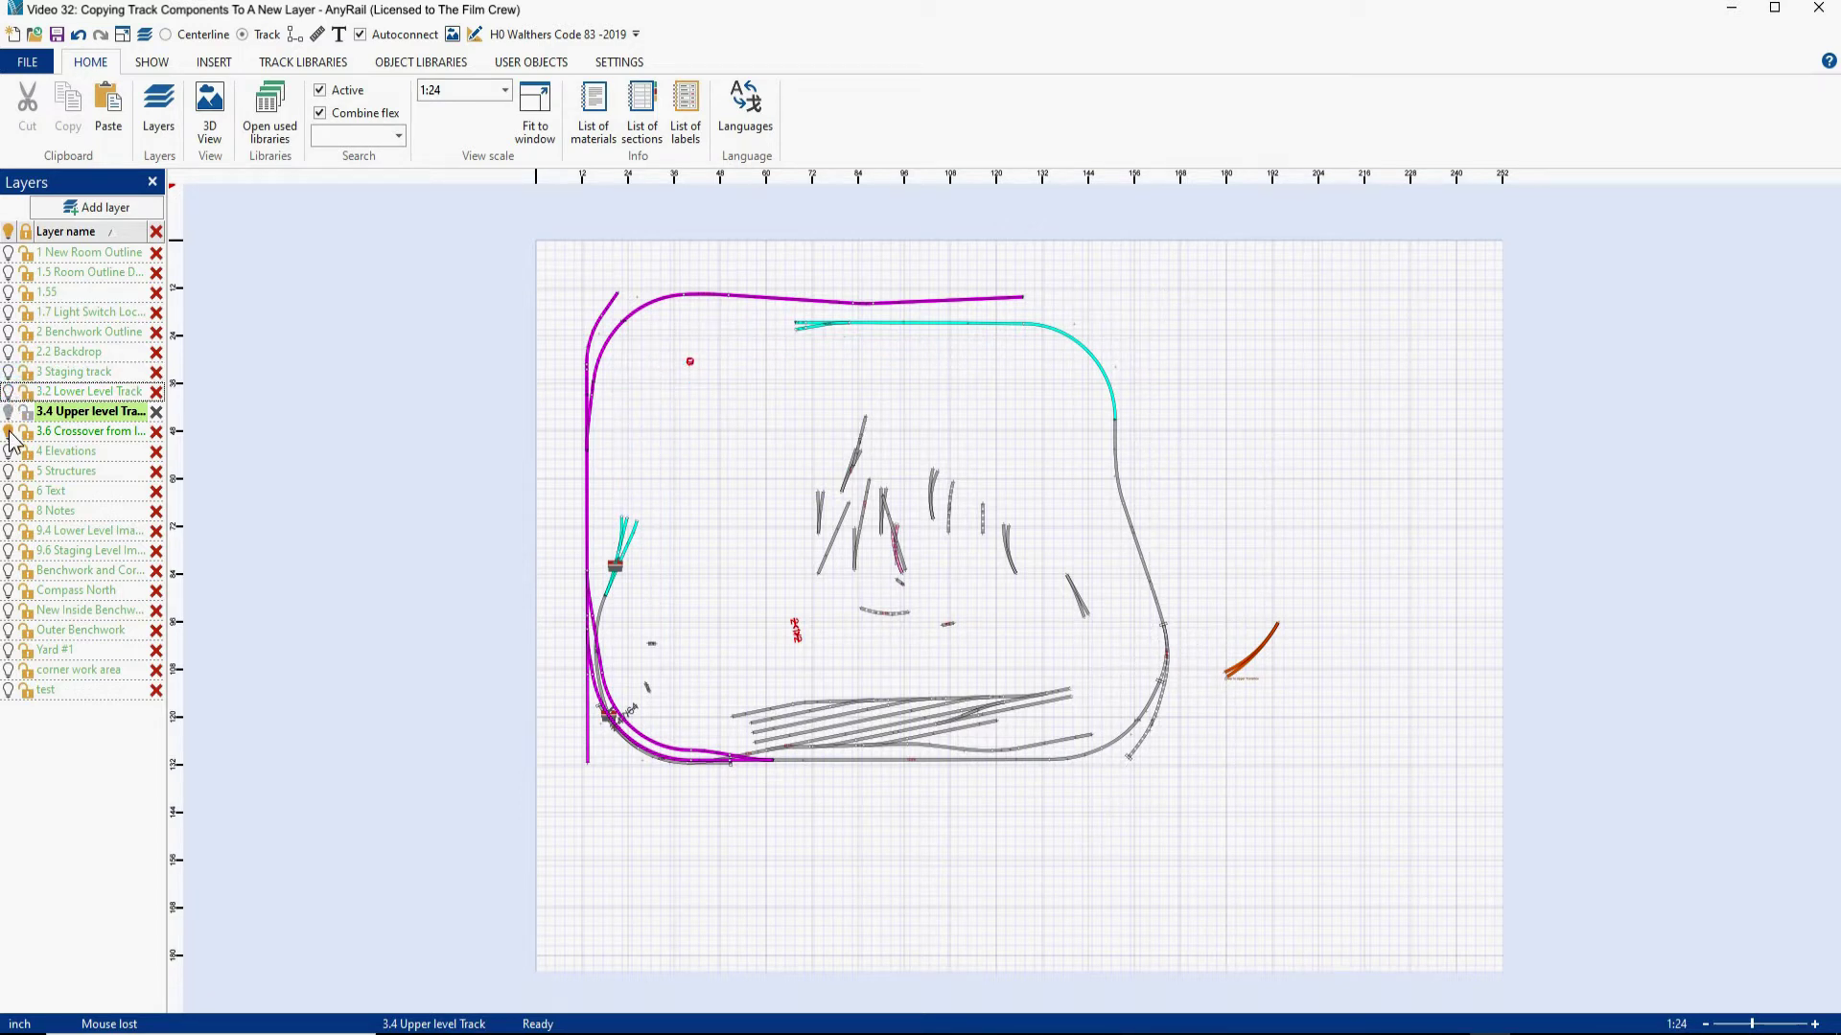
{"action": "left_click", "coordinate": [8, 432]}
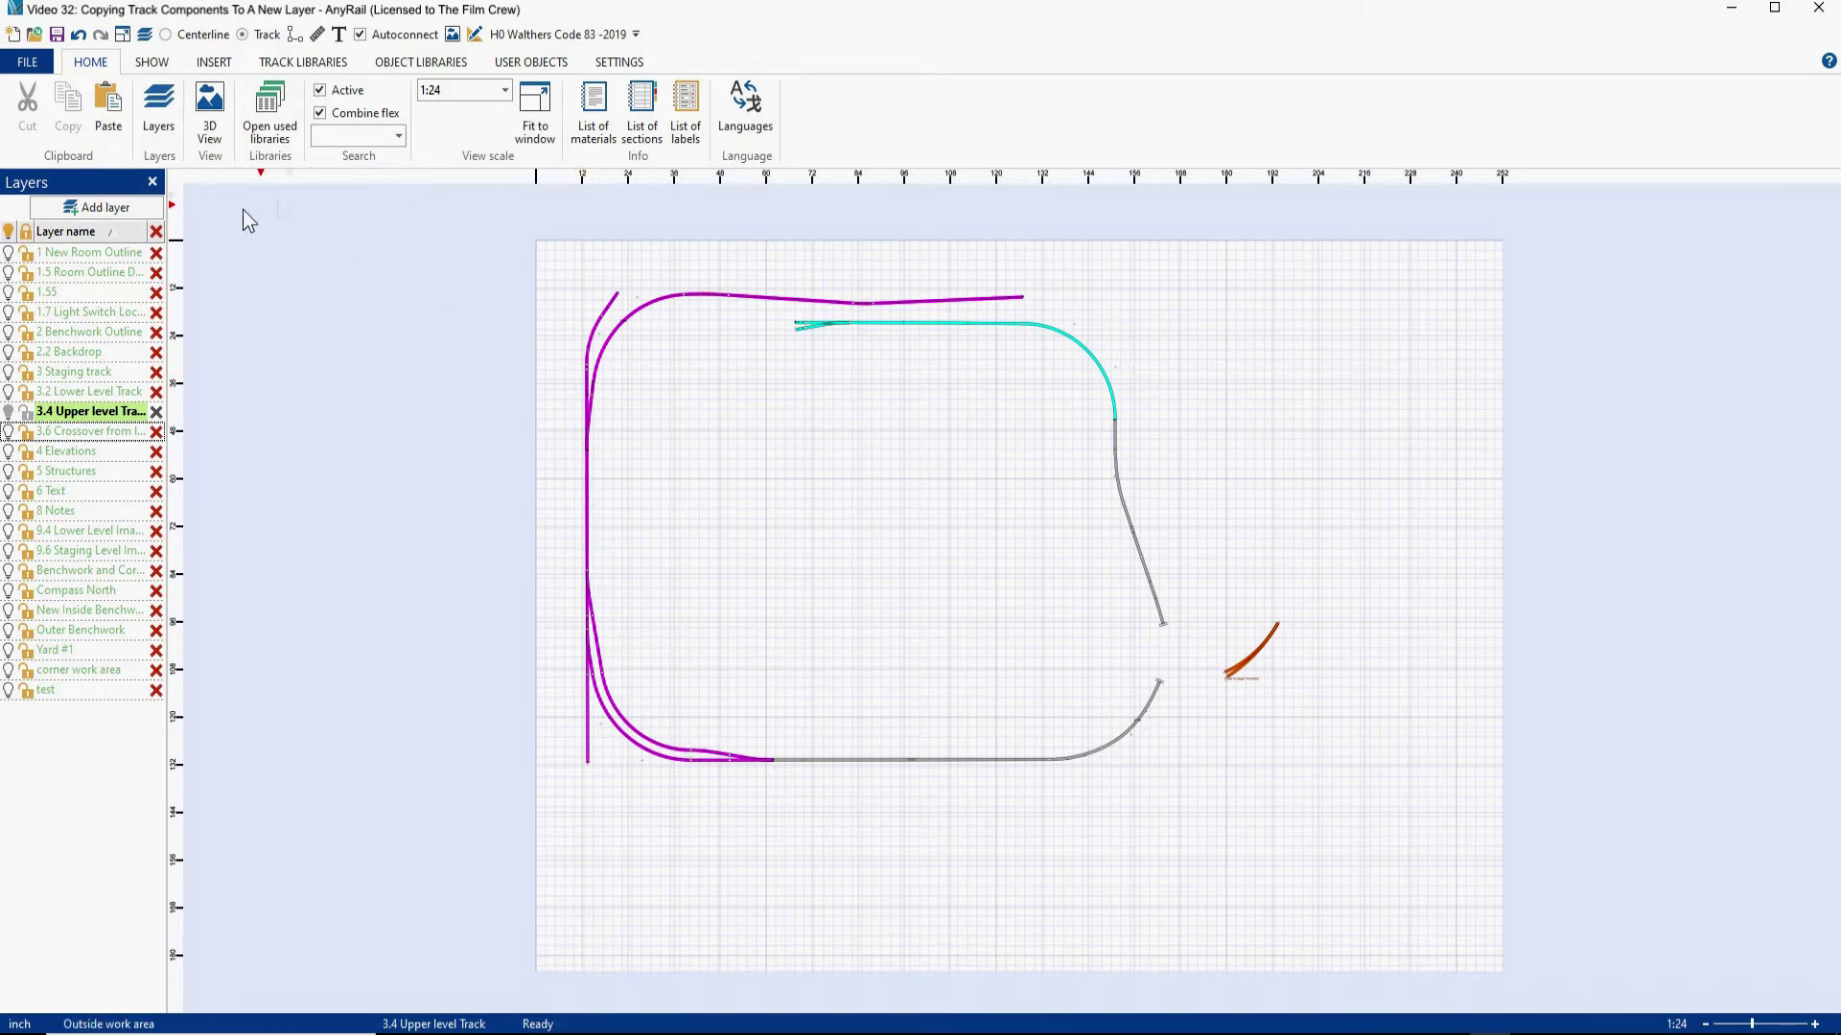
- Add a new layer and rename it '3.4A Copy of 3.2'
{"action": "left_click", "coordinate": [93, 204]}
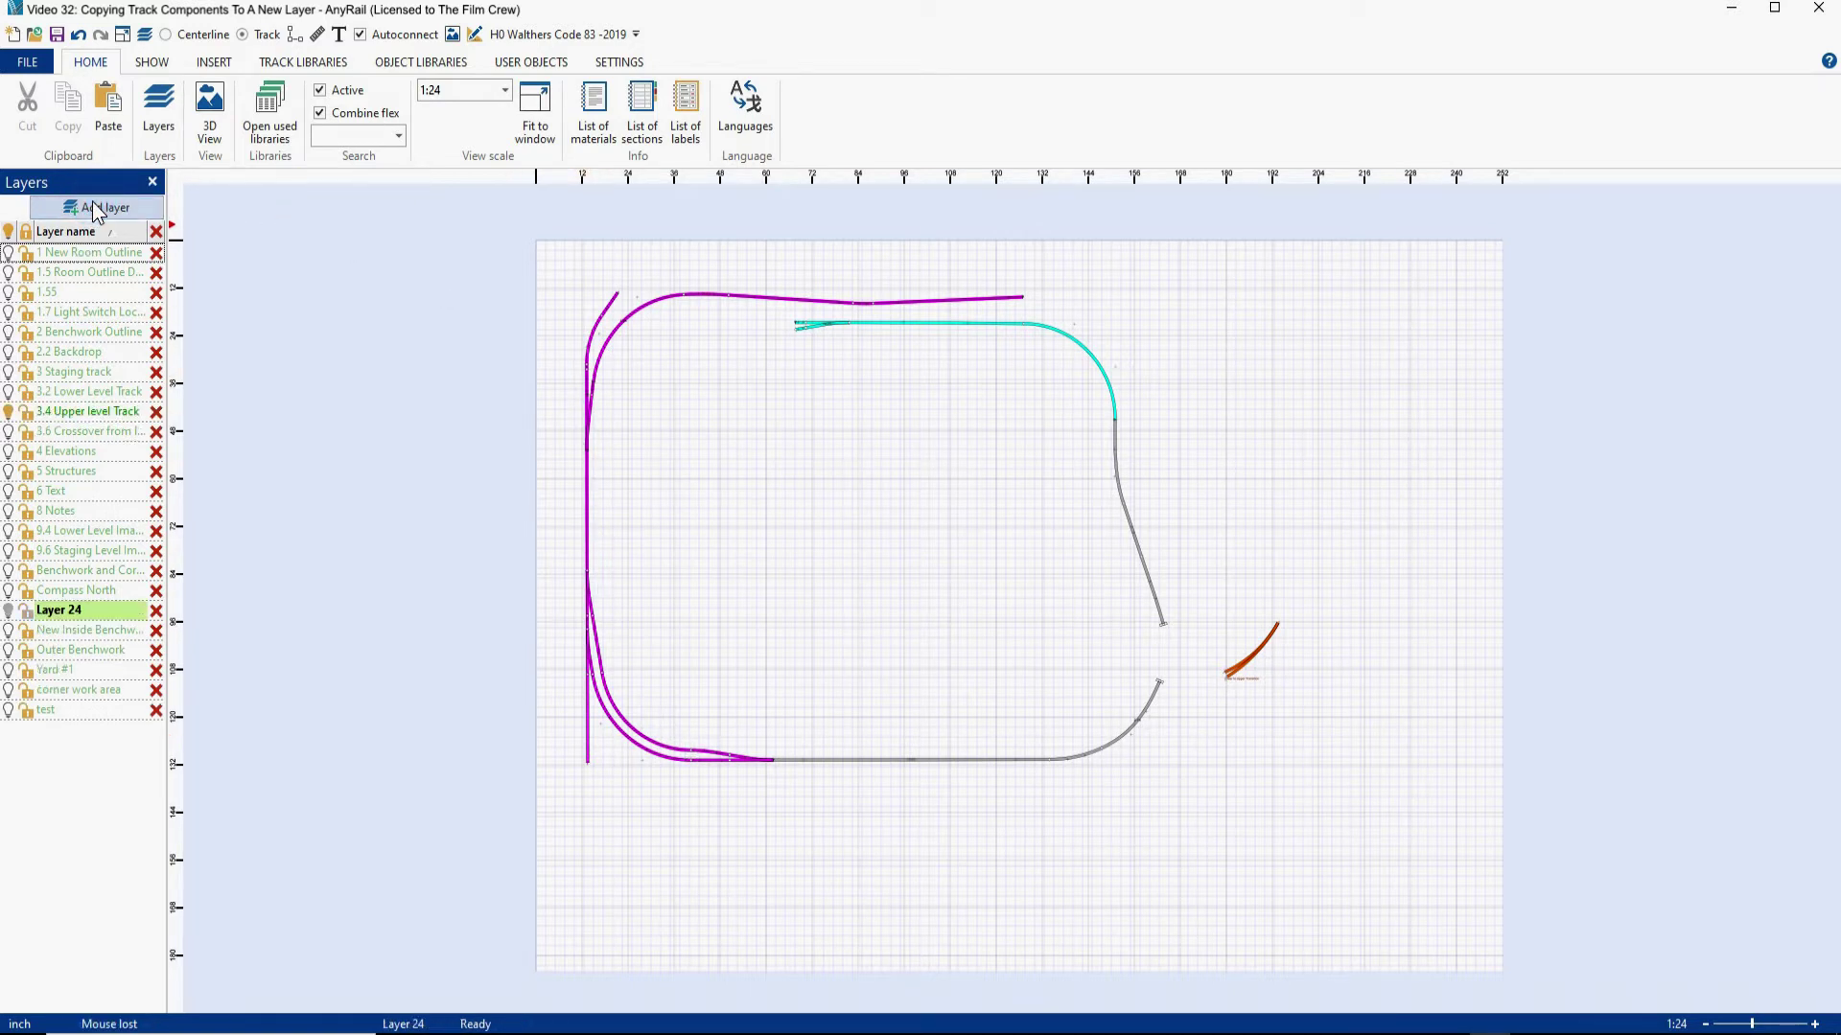
{"action": "double_click", "coordinate": [90, 608]}
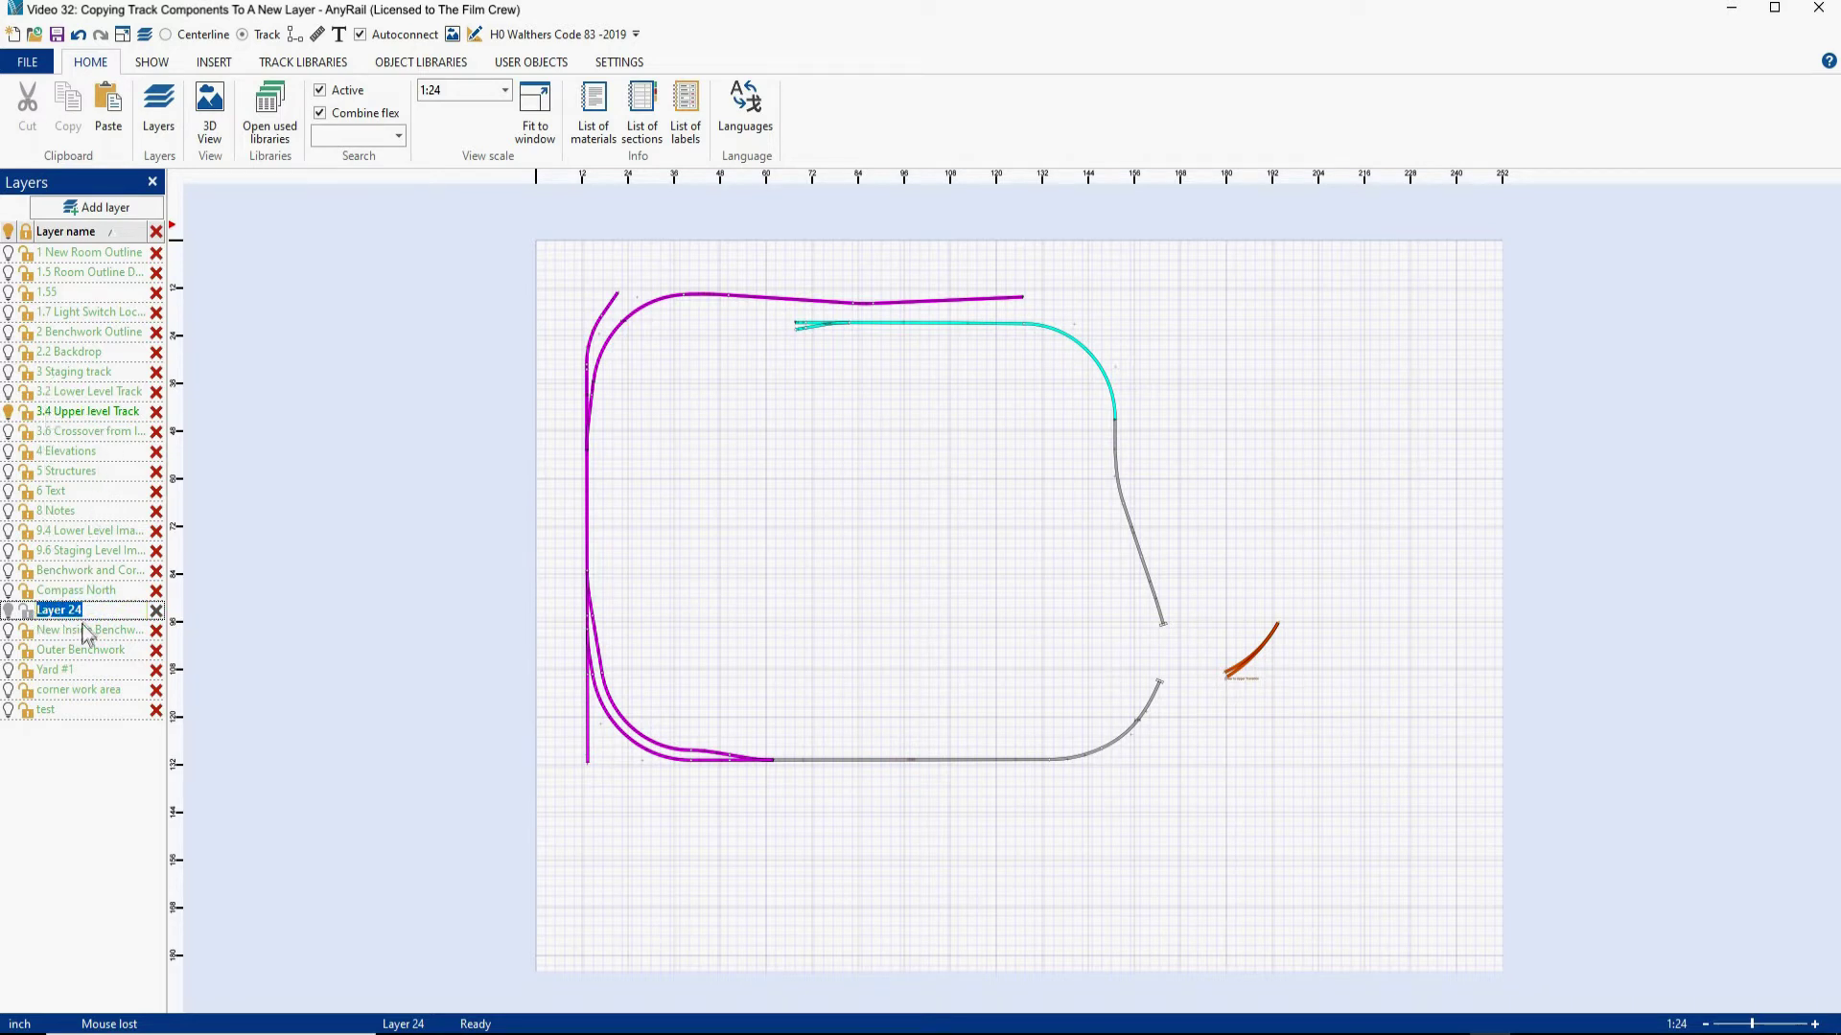
{"action": "type", "text": "3.4A Copy of 3.2"}
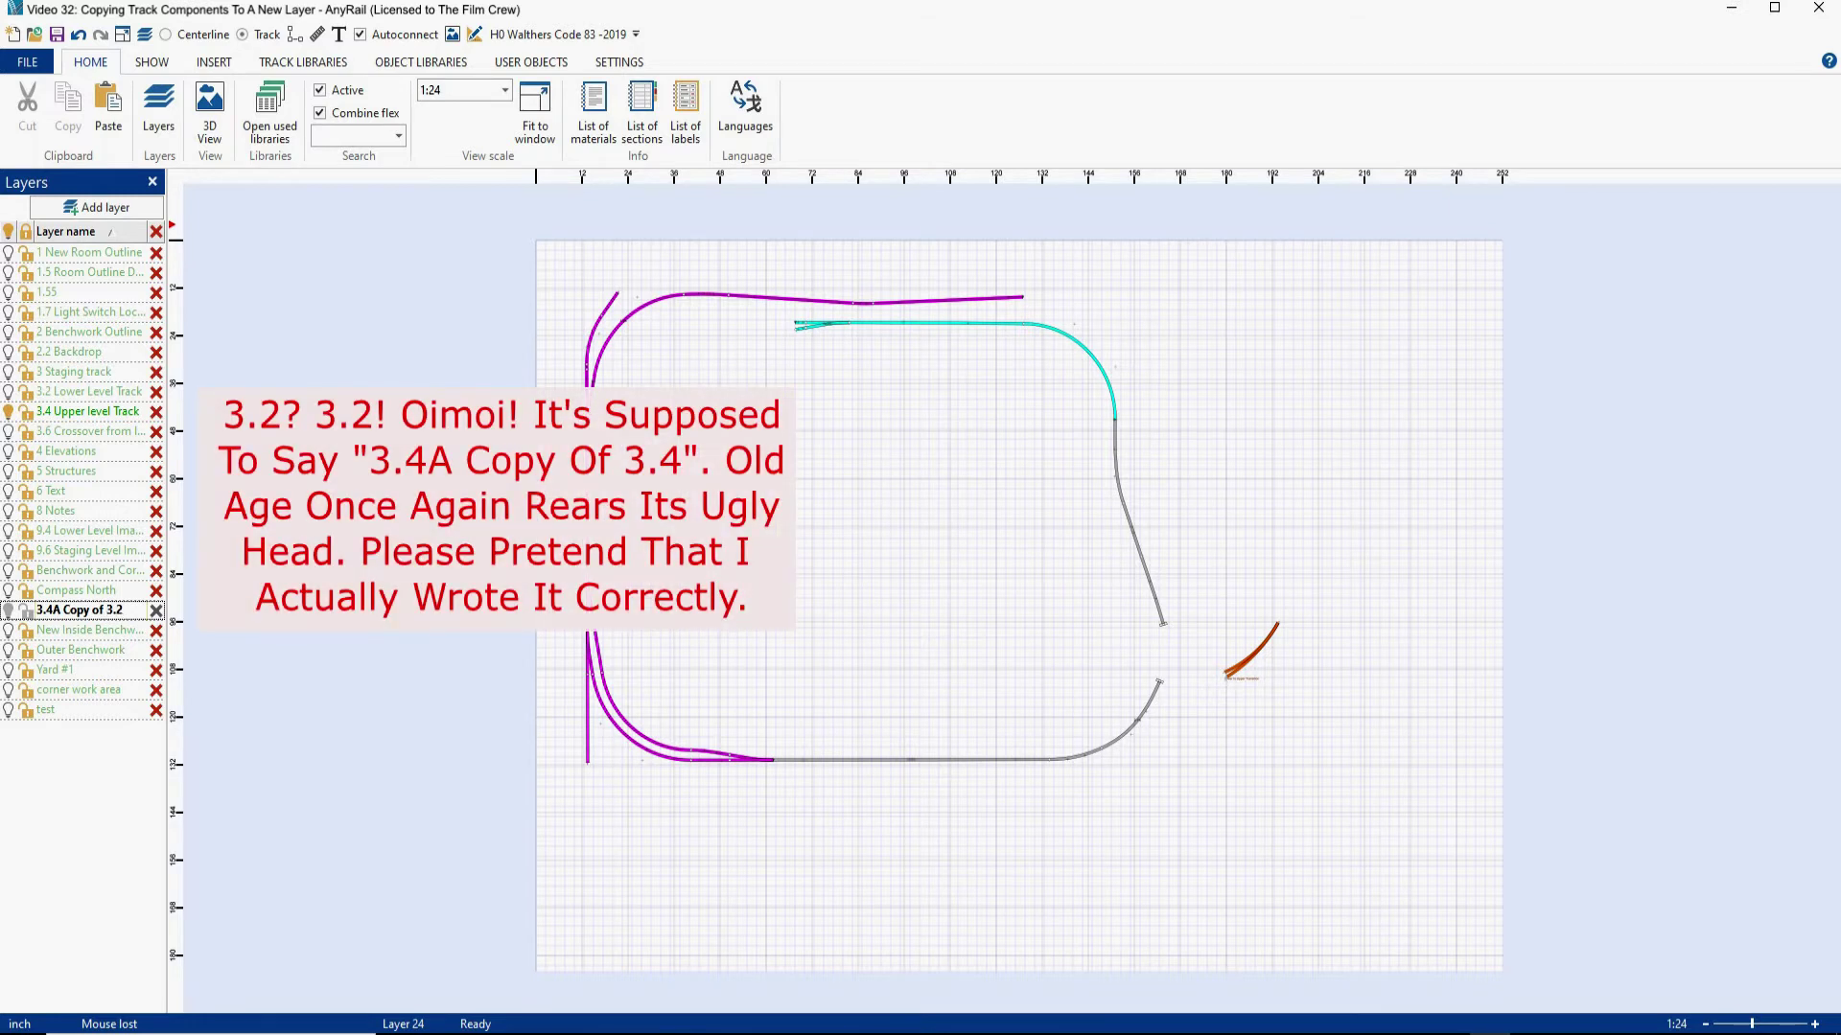
{"action": "key", "text": "Return"}
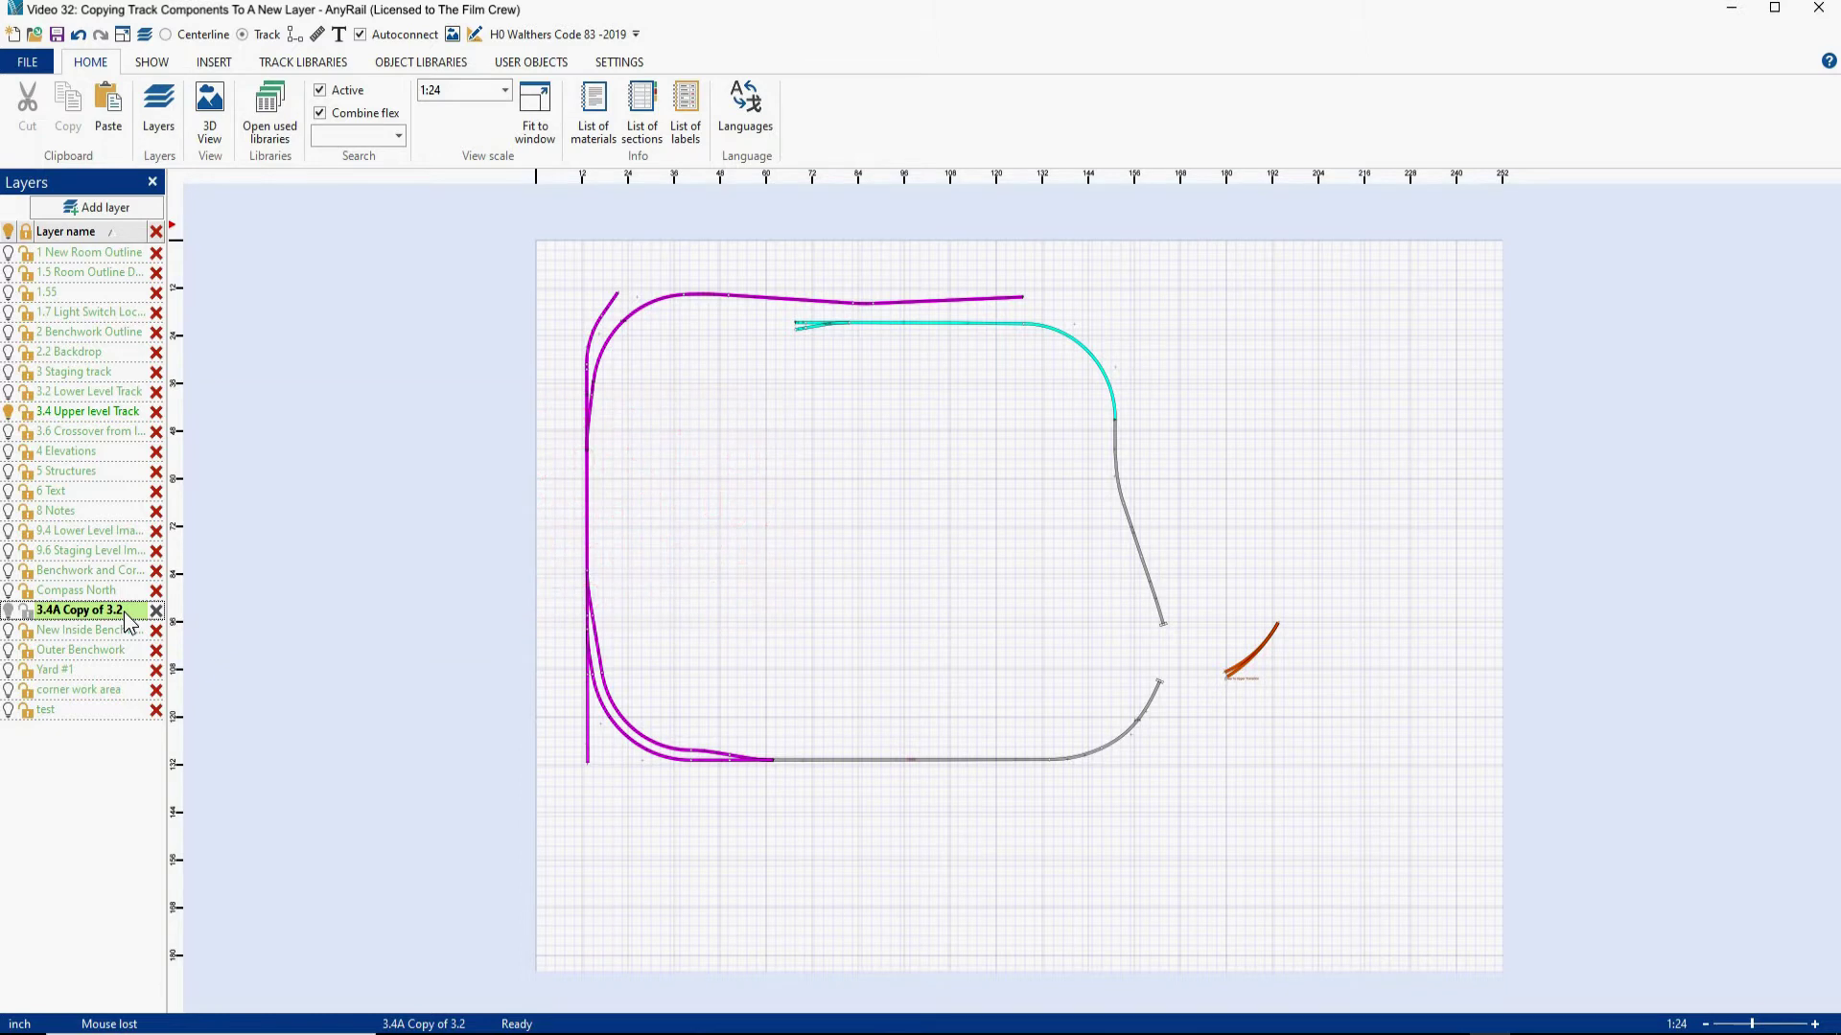
- Sort layers by name, box-select all 3.4 Upper level Track pieces, and make 3.4A Copy of 3.2 current
{"action": "left_click", "coordinate": [78, 233]}
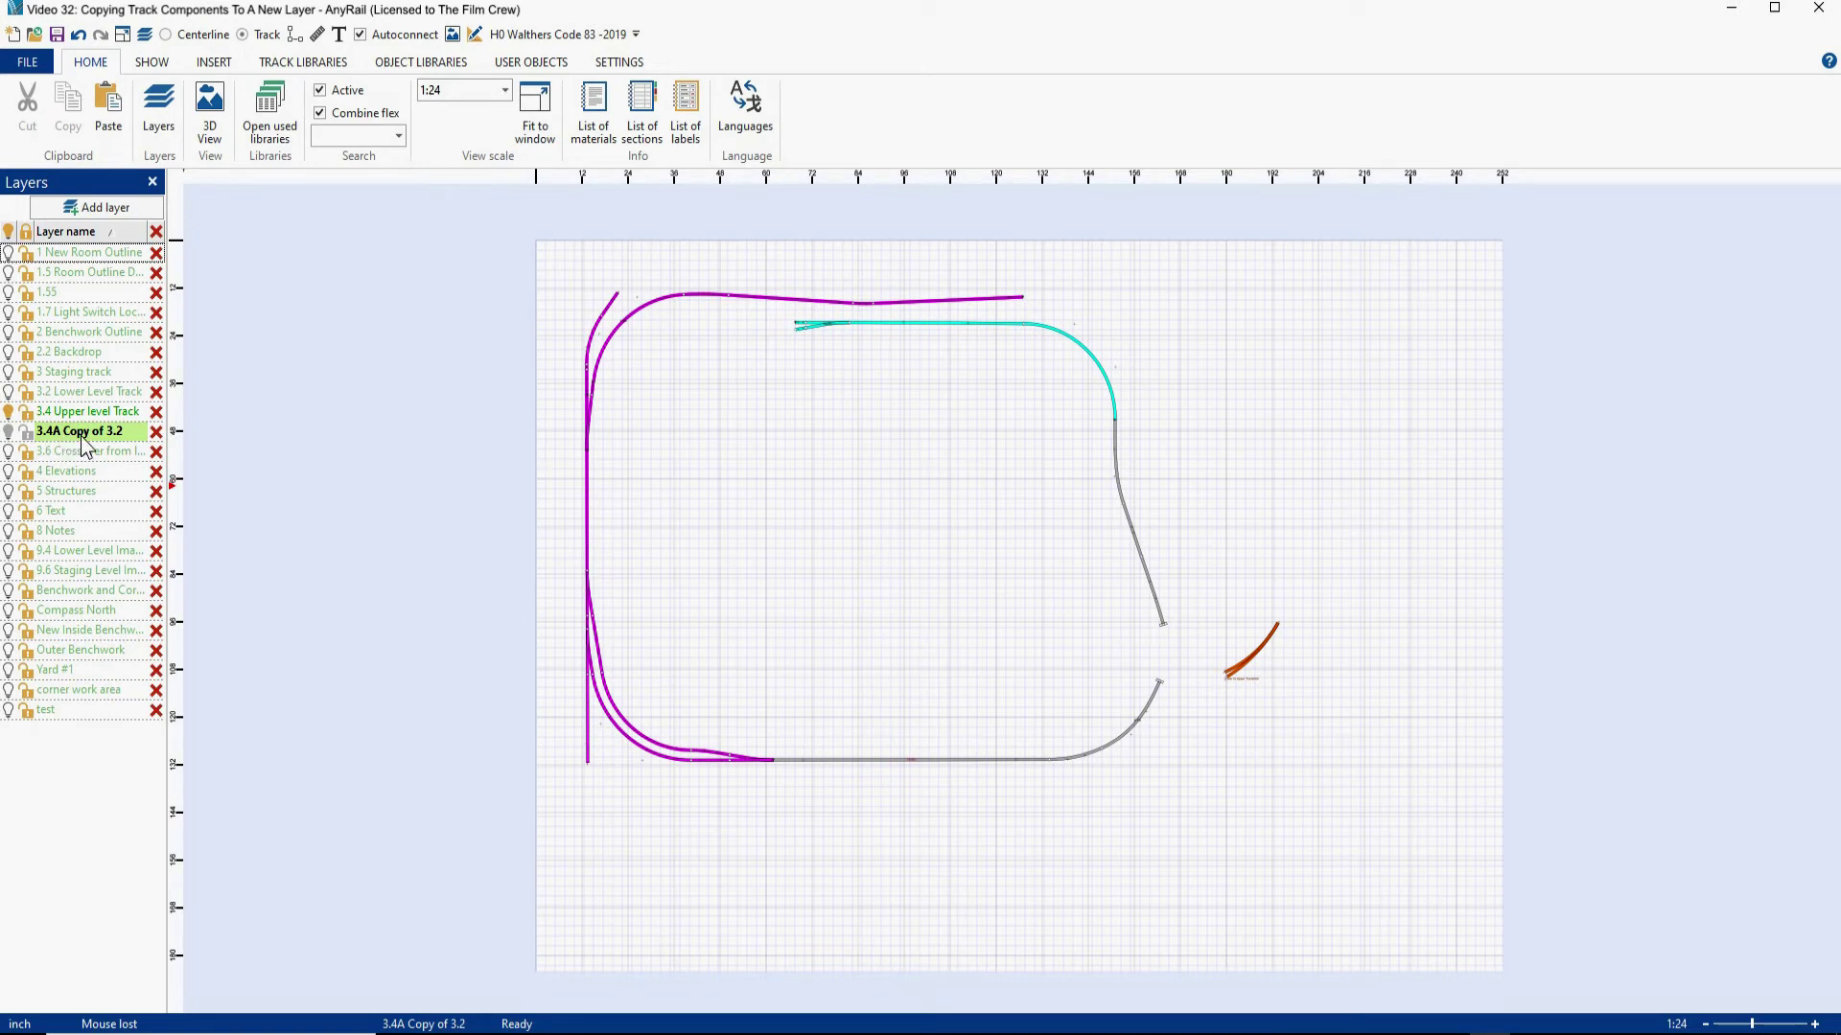
{"action": "left_click", "coordinate": [84, 411]}
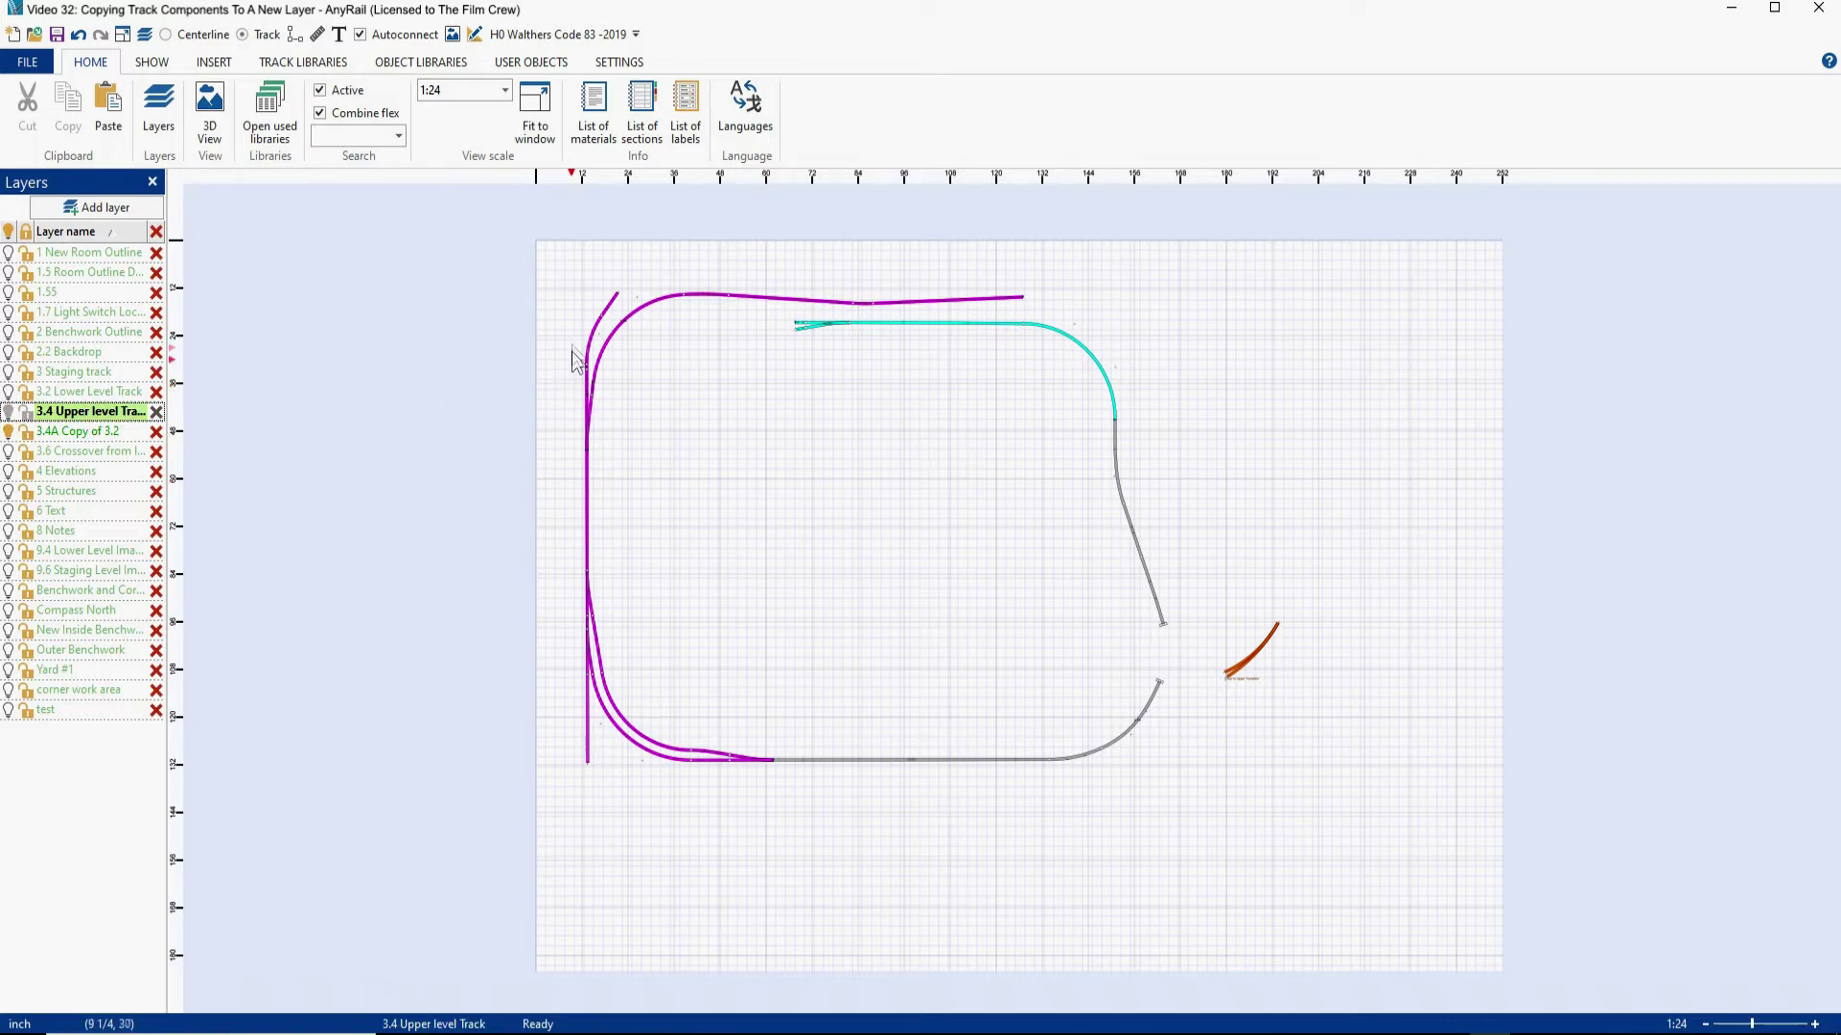
{"action": "left_click", "coordinate": [554, 257]}
{"action": "left_click_drag", "start_coordinate": [552, 255], "coordinate": [1387, 882]}
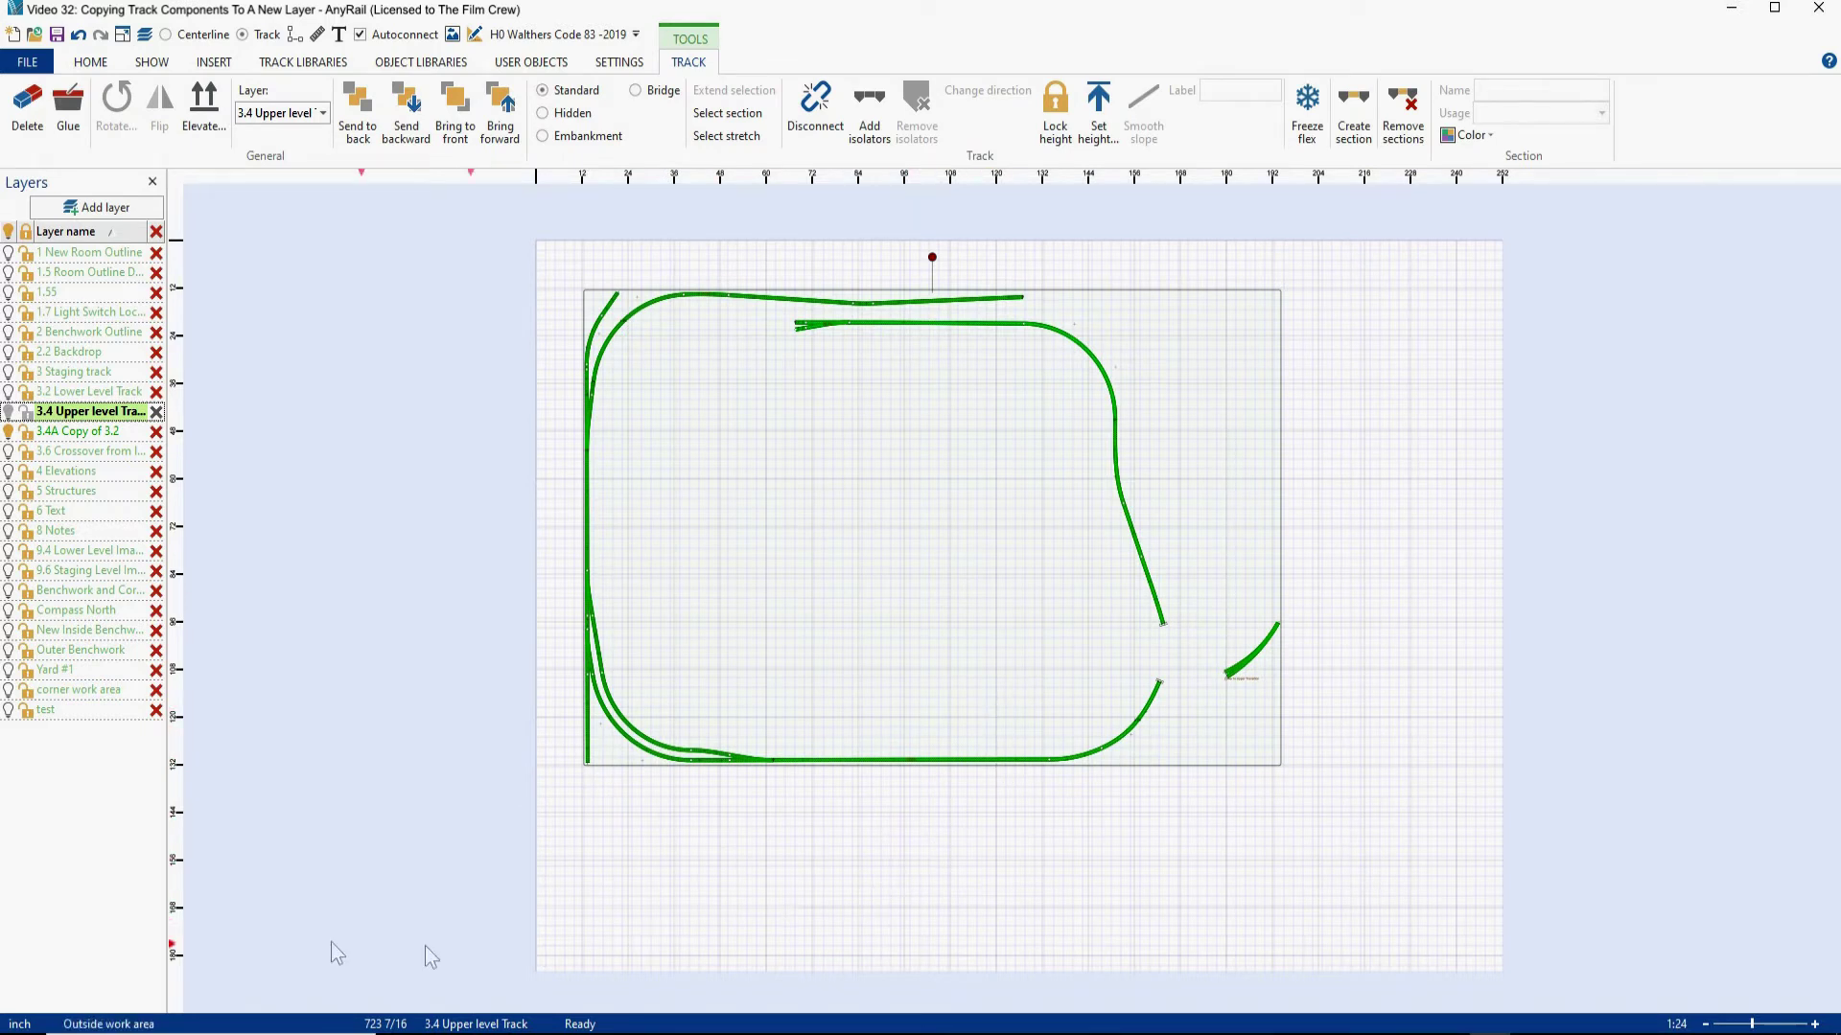
{"action": "left_click", "coordinate": [77, 433]}
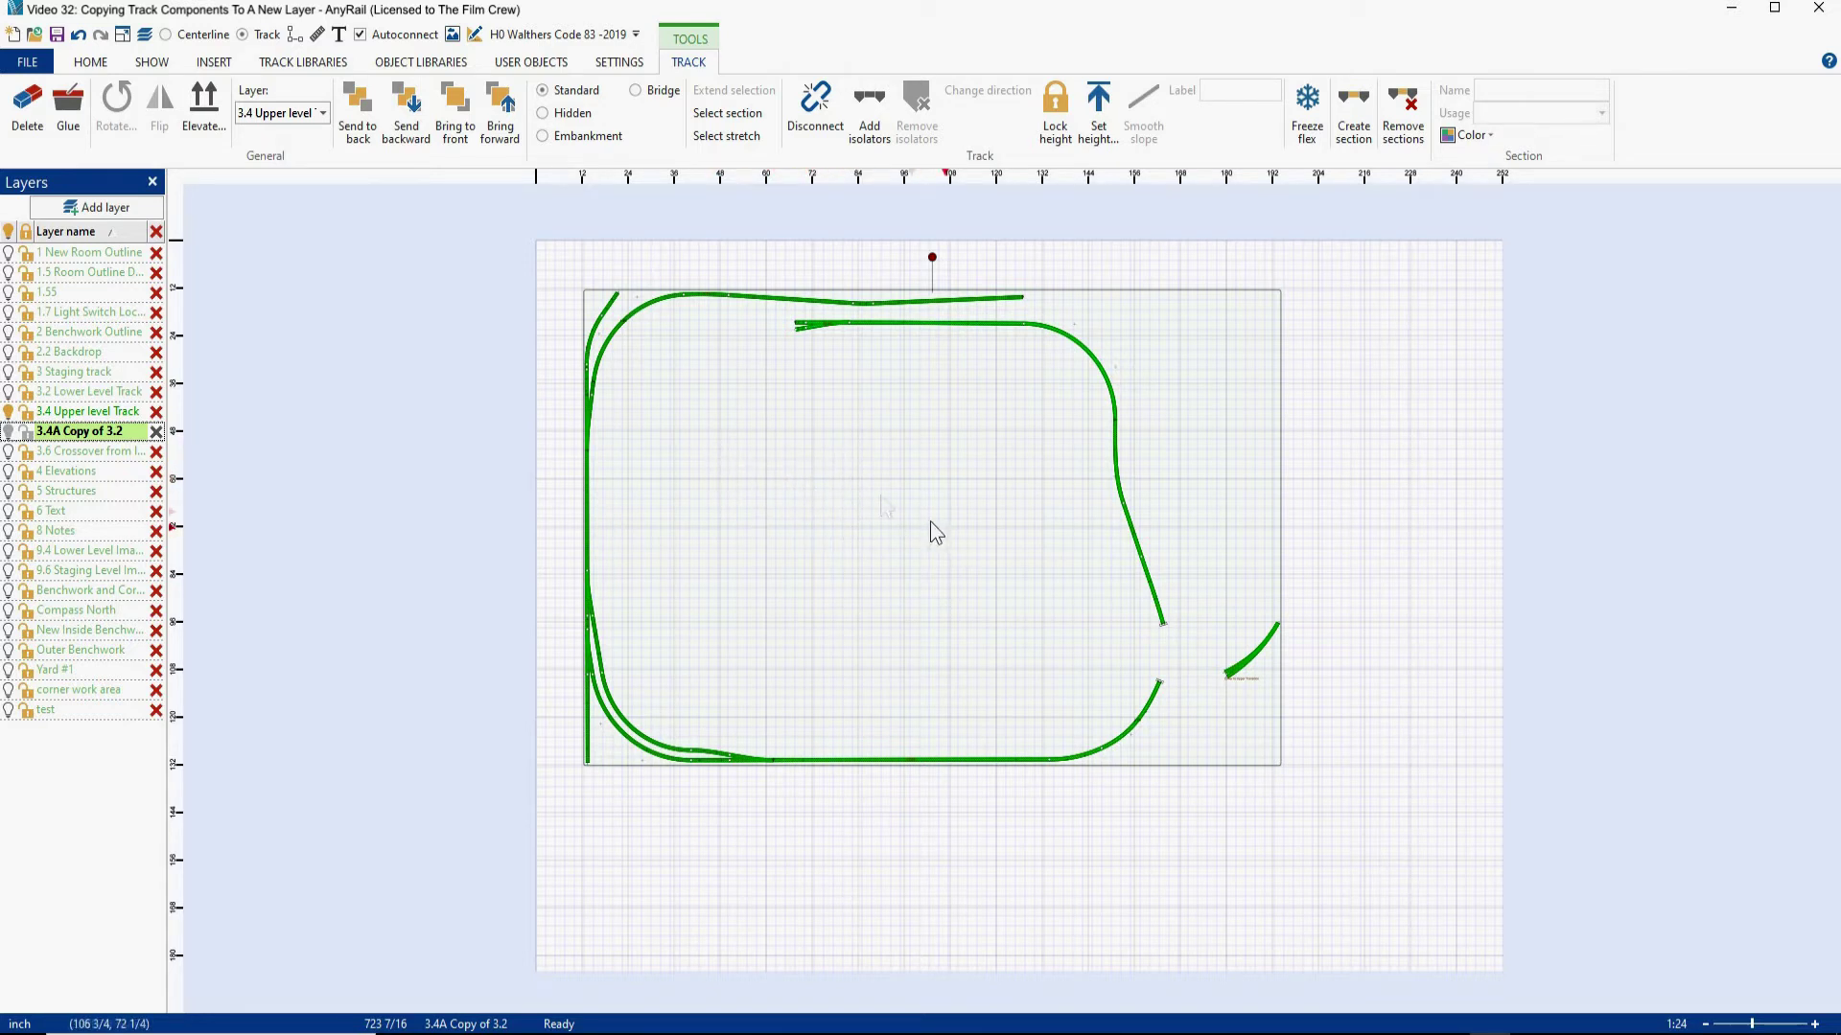
{"action": "left_click", "coordinate": [772, 496]}
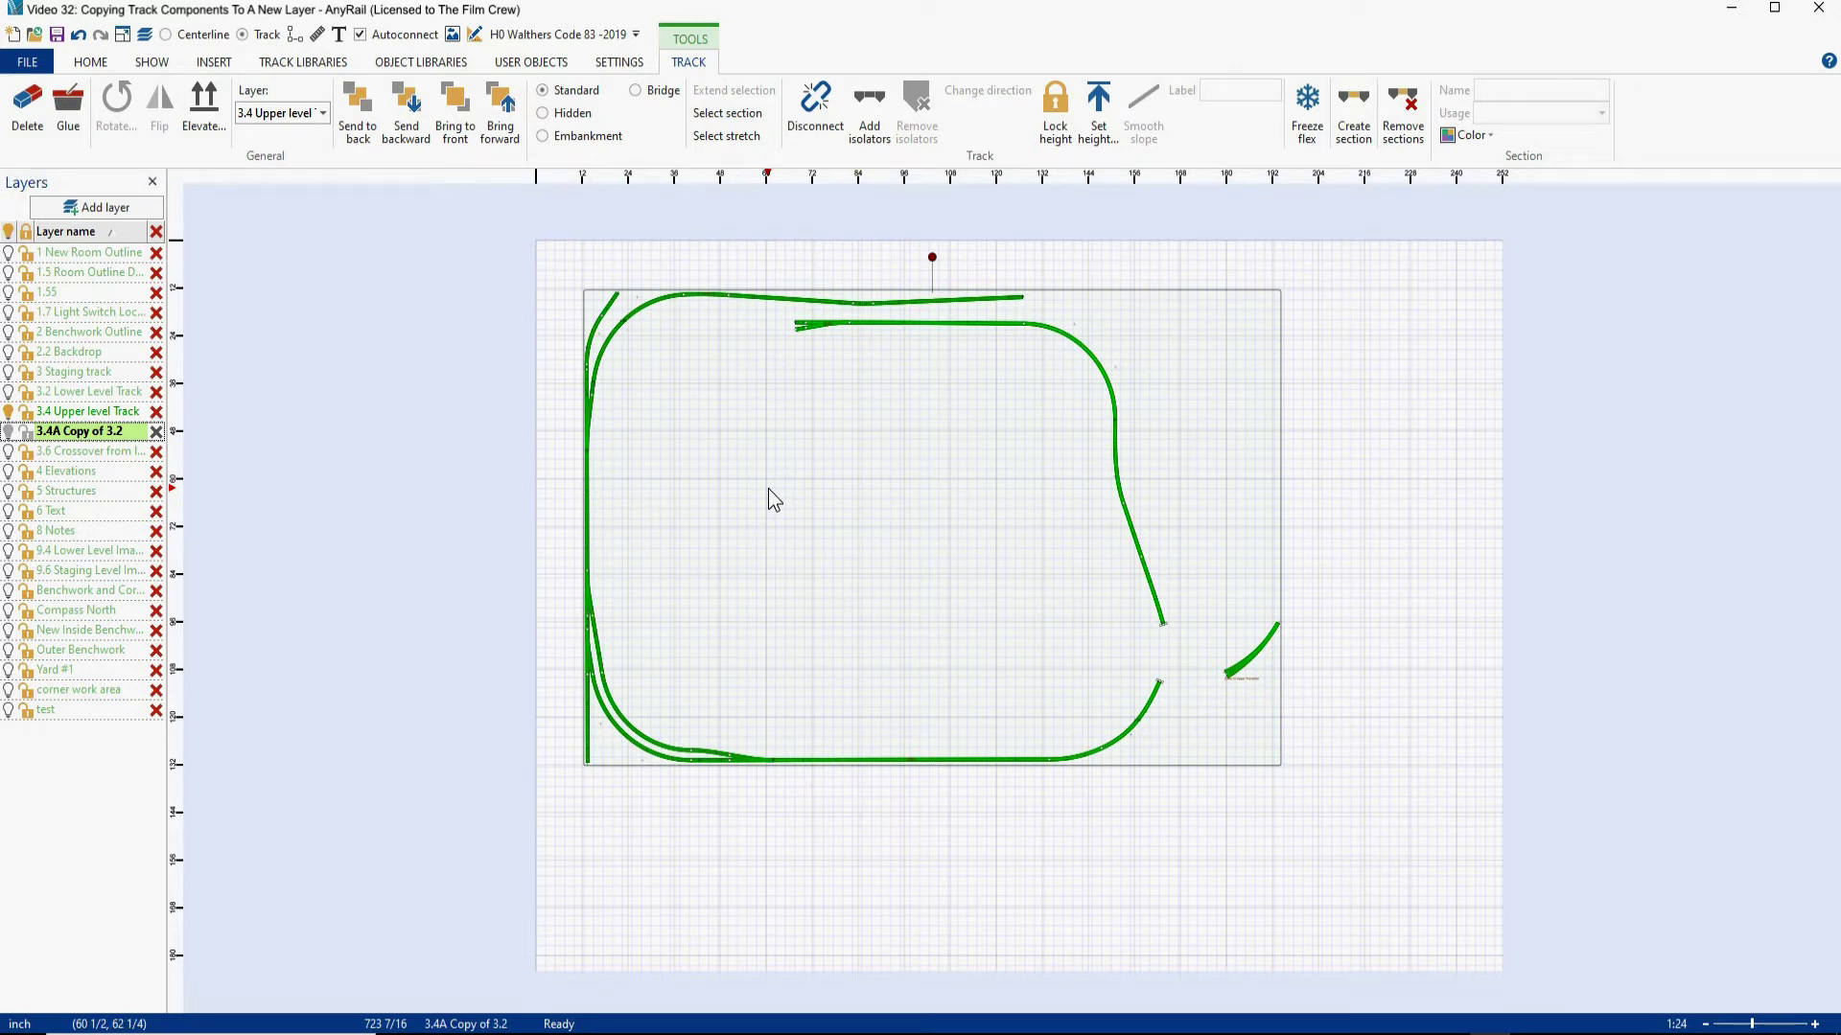
{"action": "left_click", "coordinate": [768, 489]}
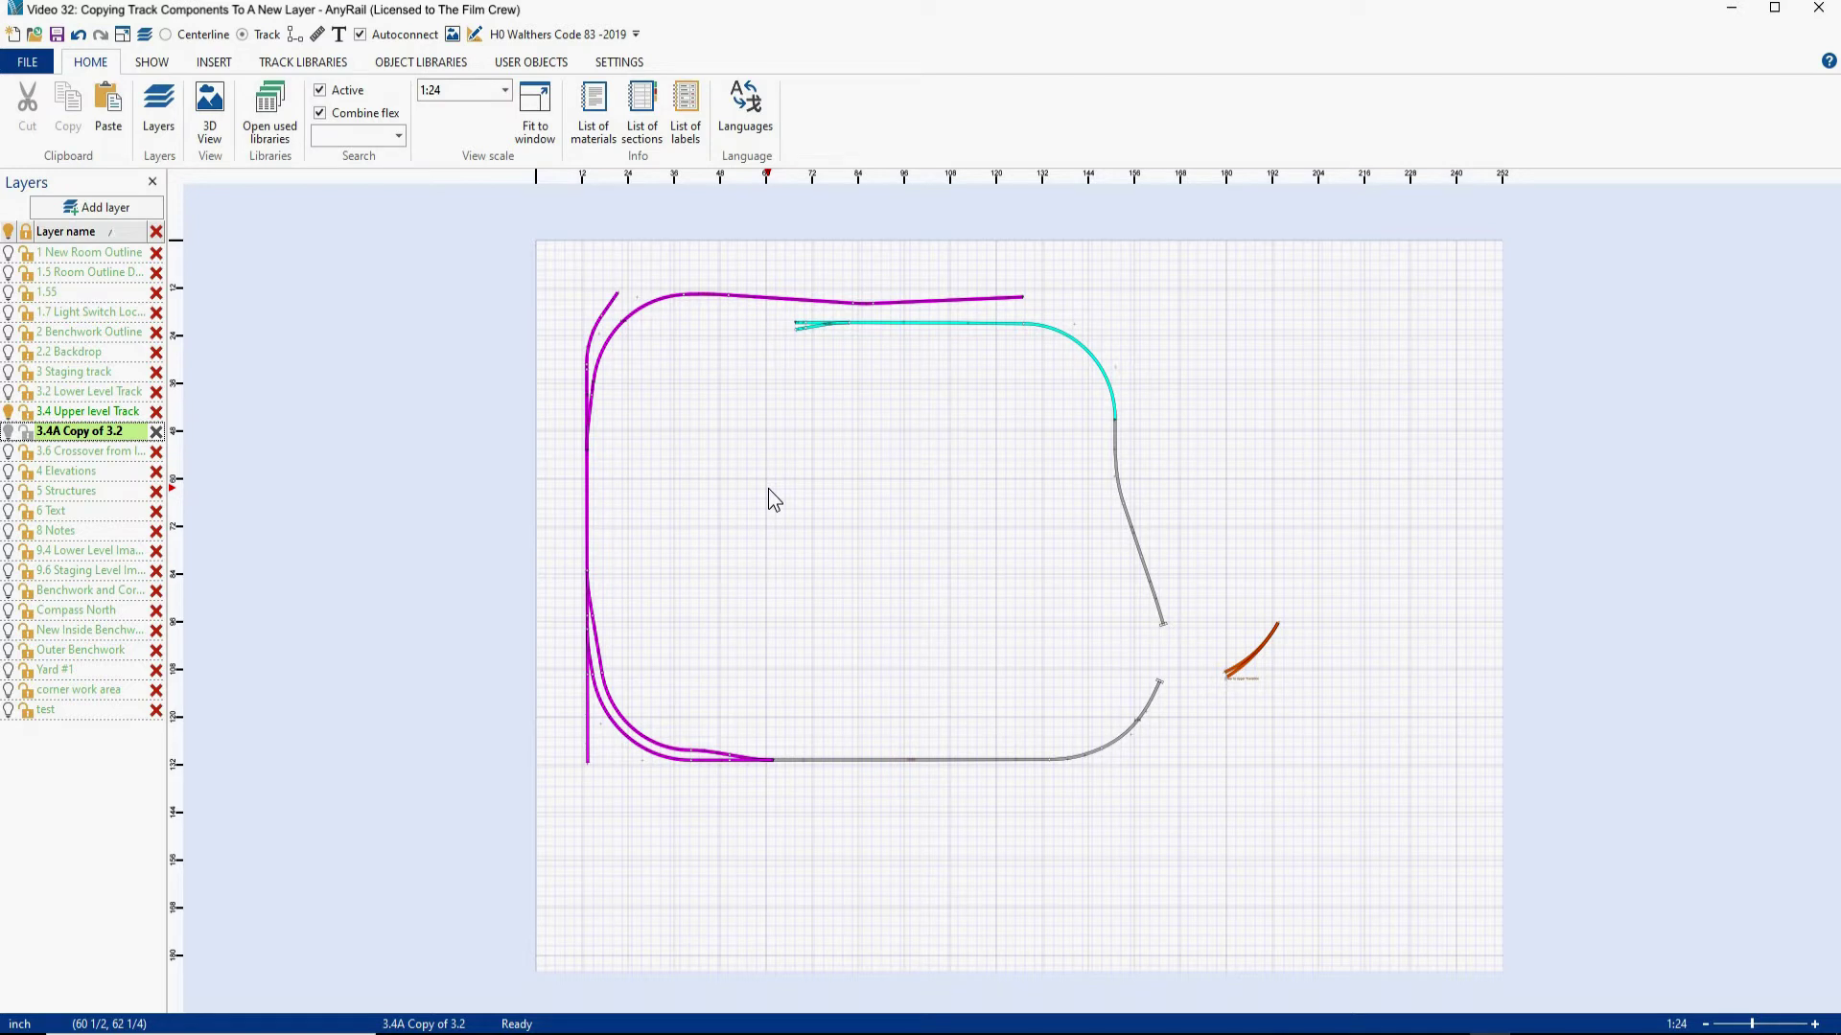
{"action": "key", "text": "ctrl+v"}
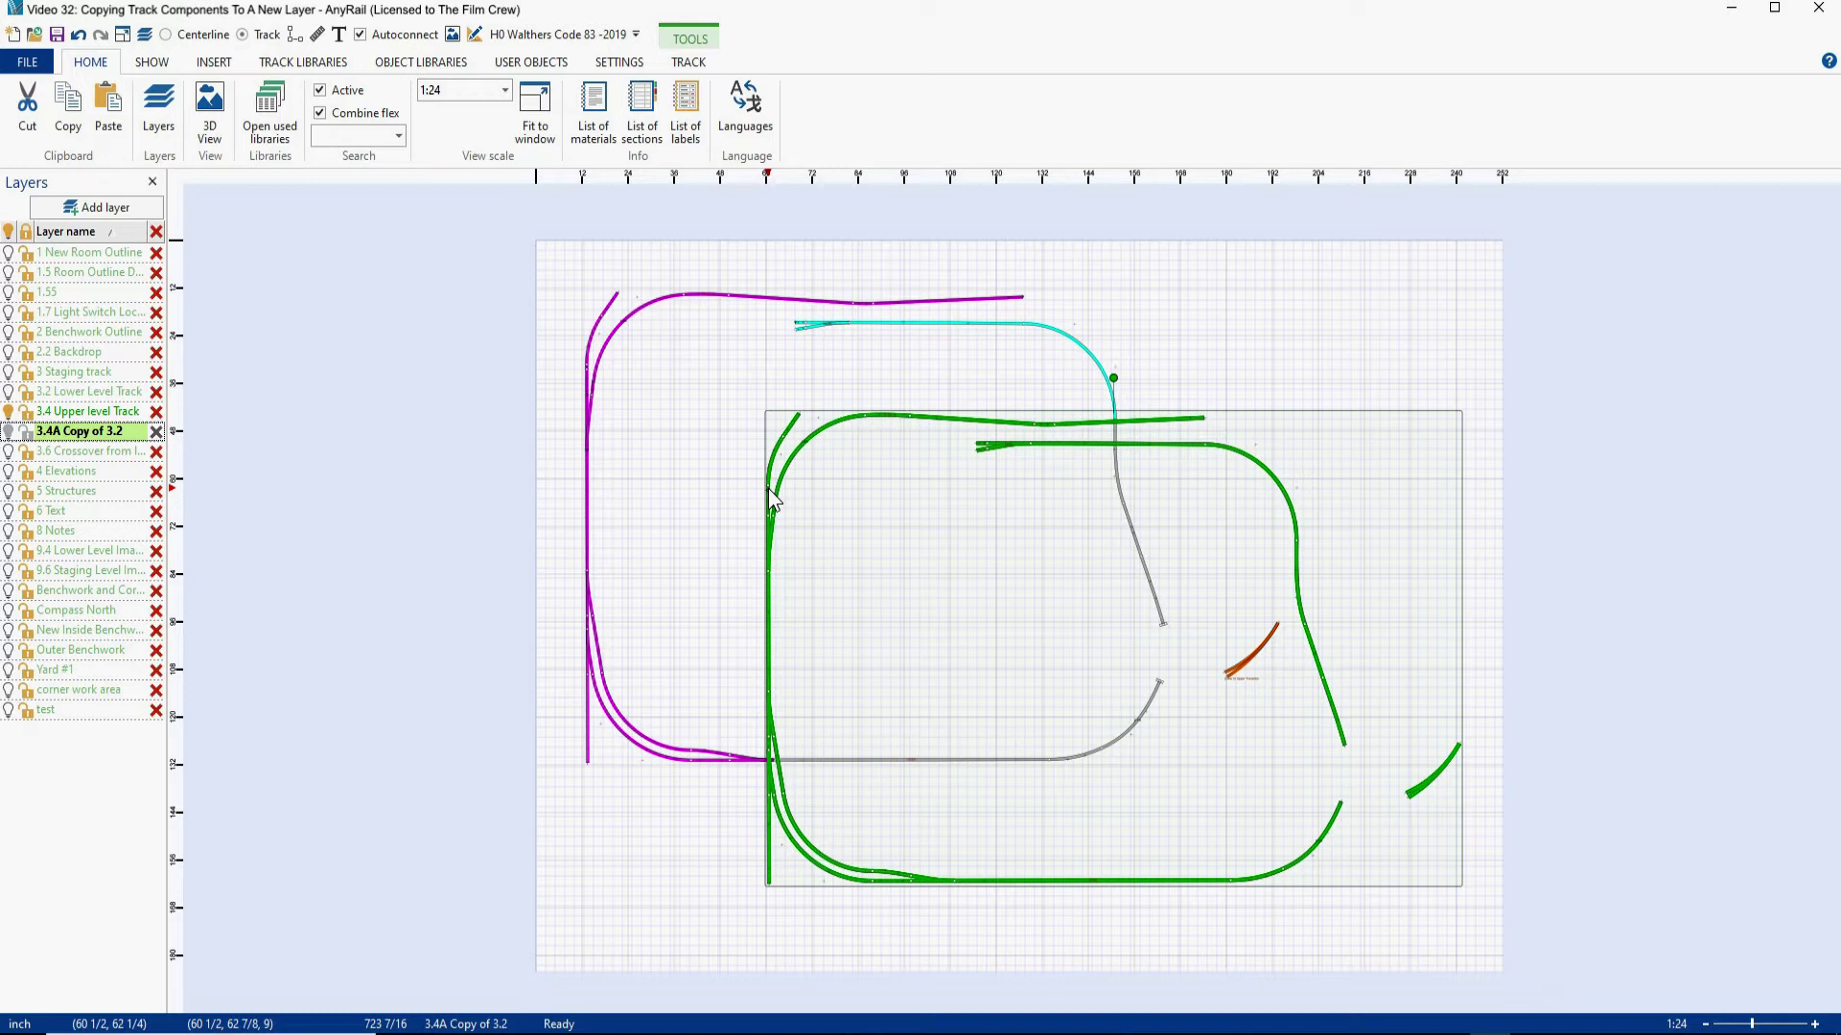
{"action": "key", "text": "Escape"}
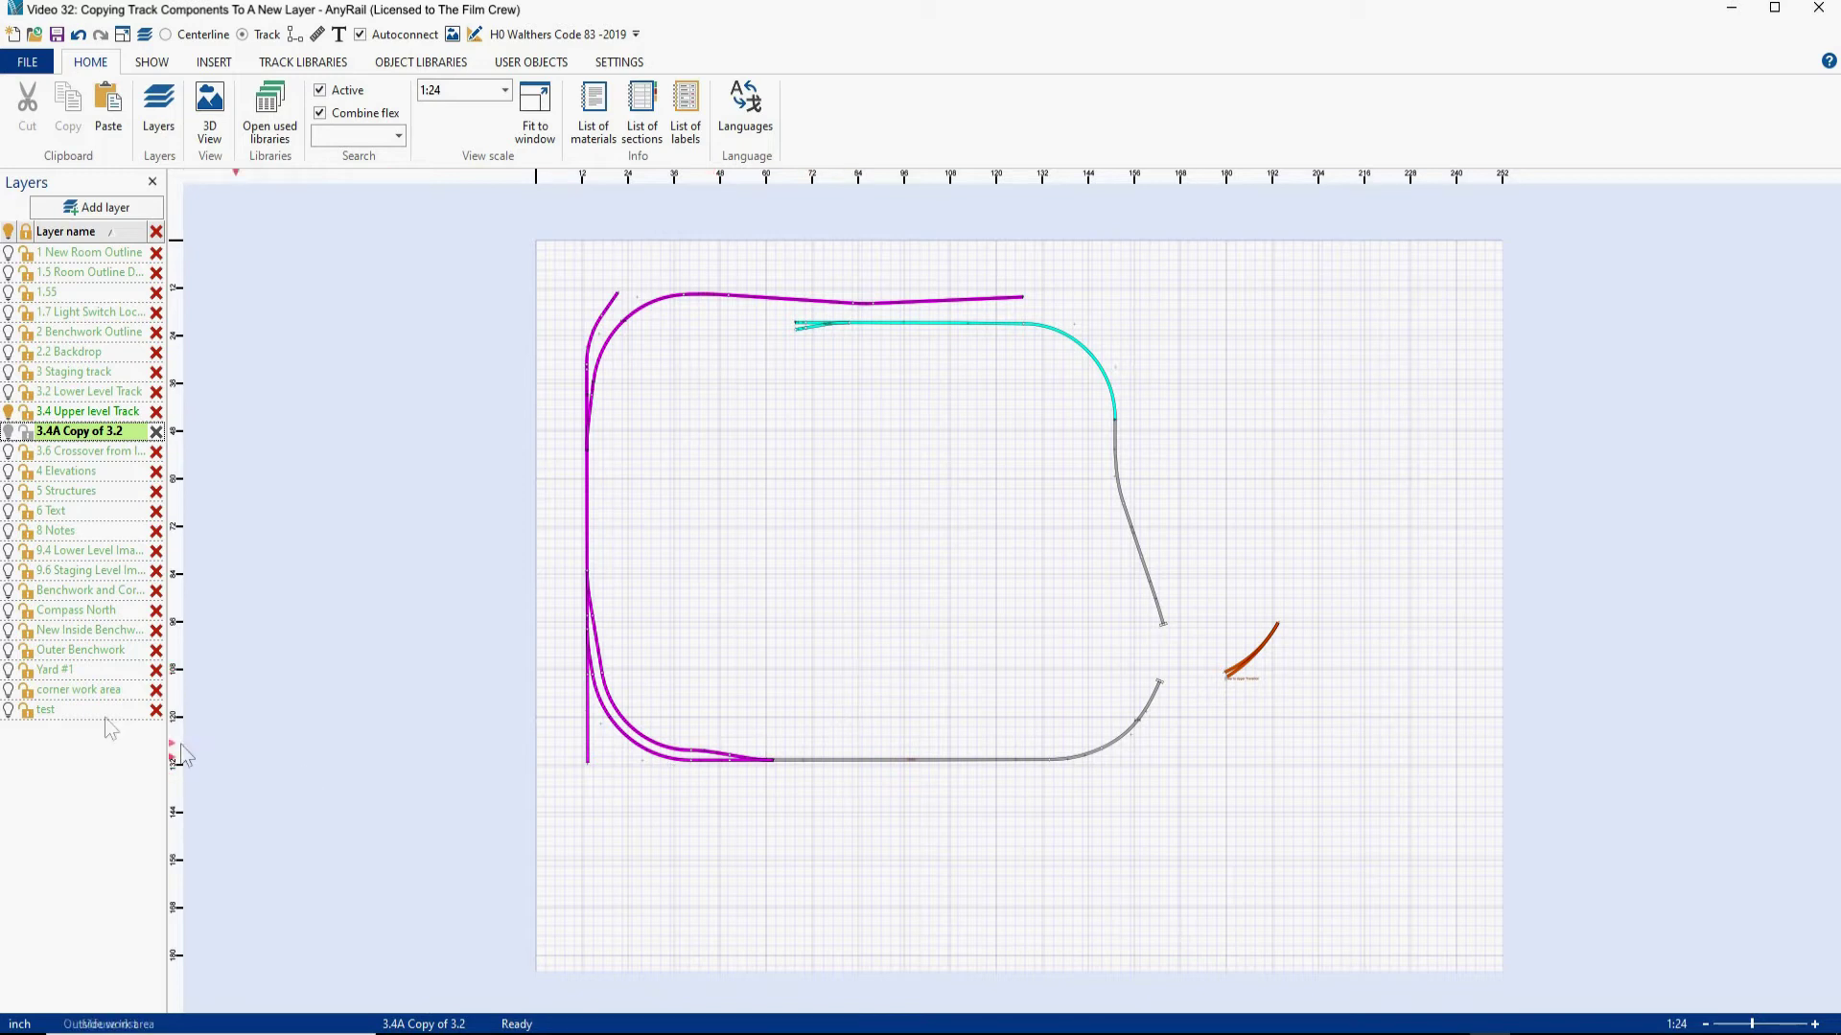
- Add a new layer renamed 'Anchor Layer' and pick a straight cyan track piece
{"action": "left_click", "coordinate": [105, 207]}
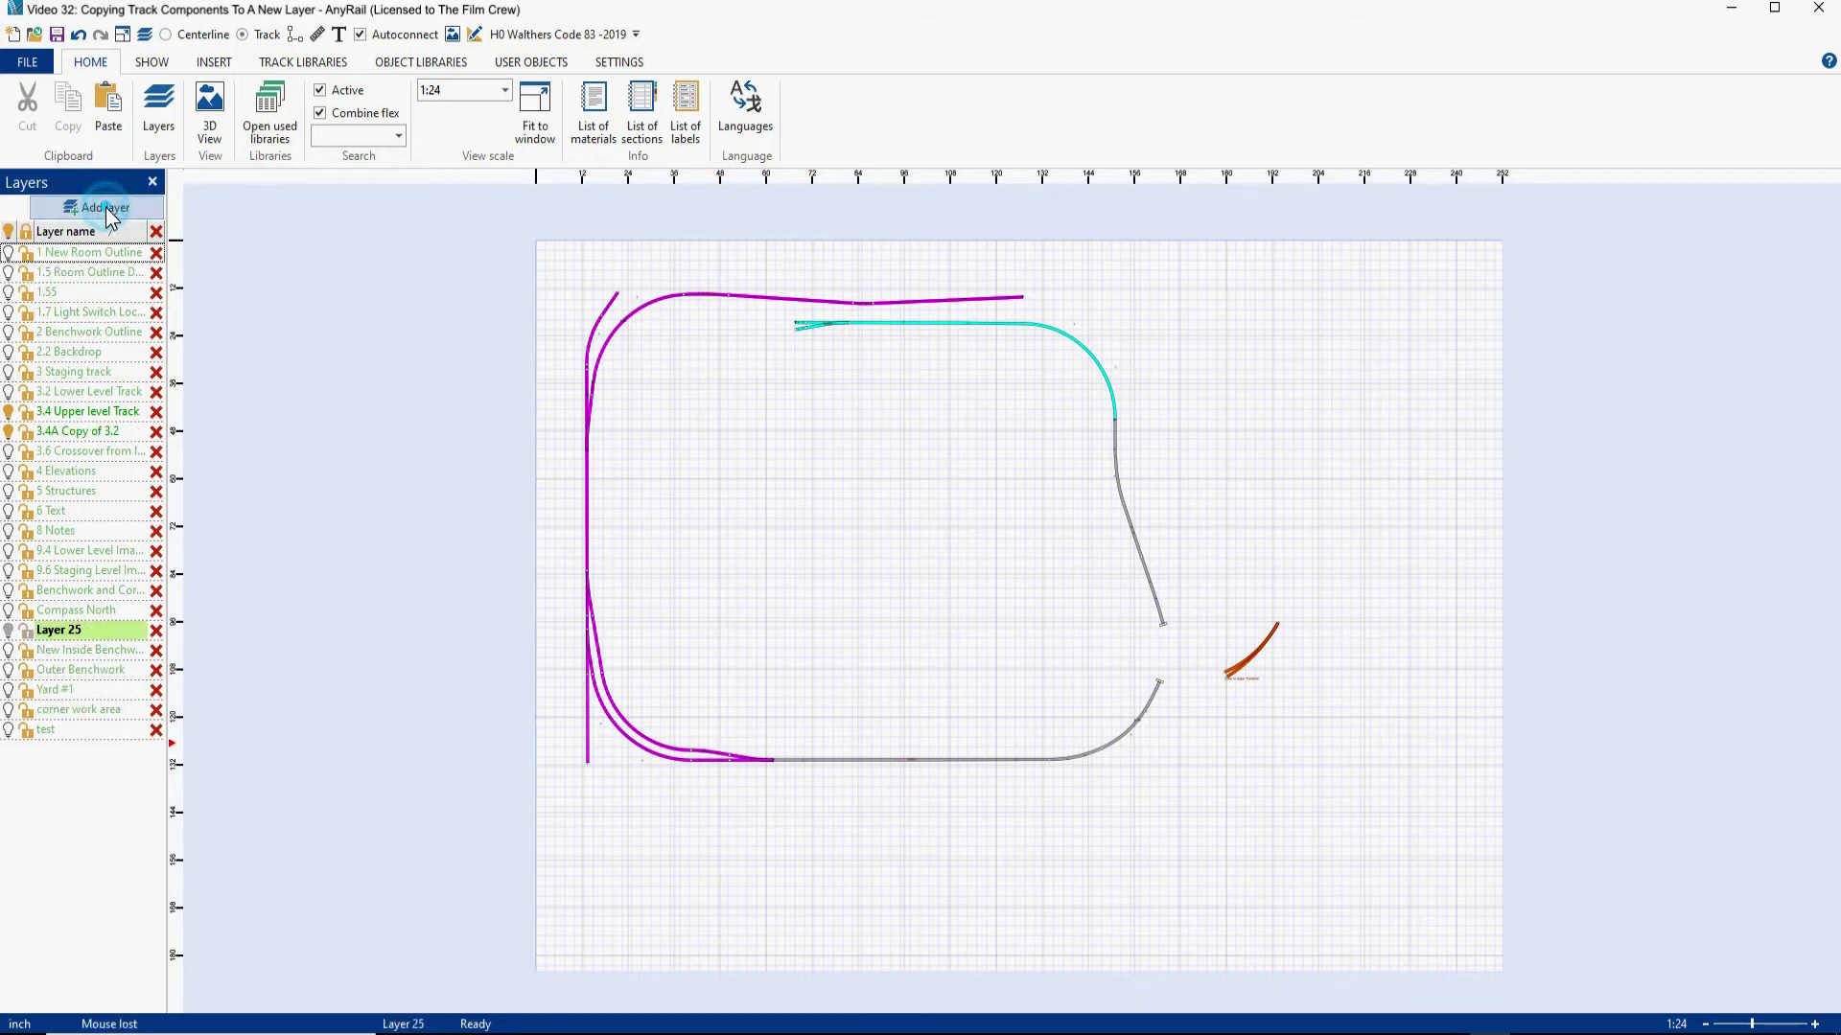
{"action": "double_click", "coordinate": [86, 631]}
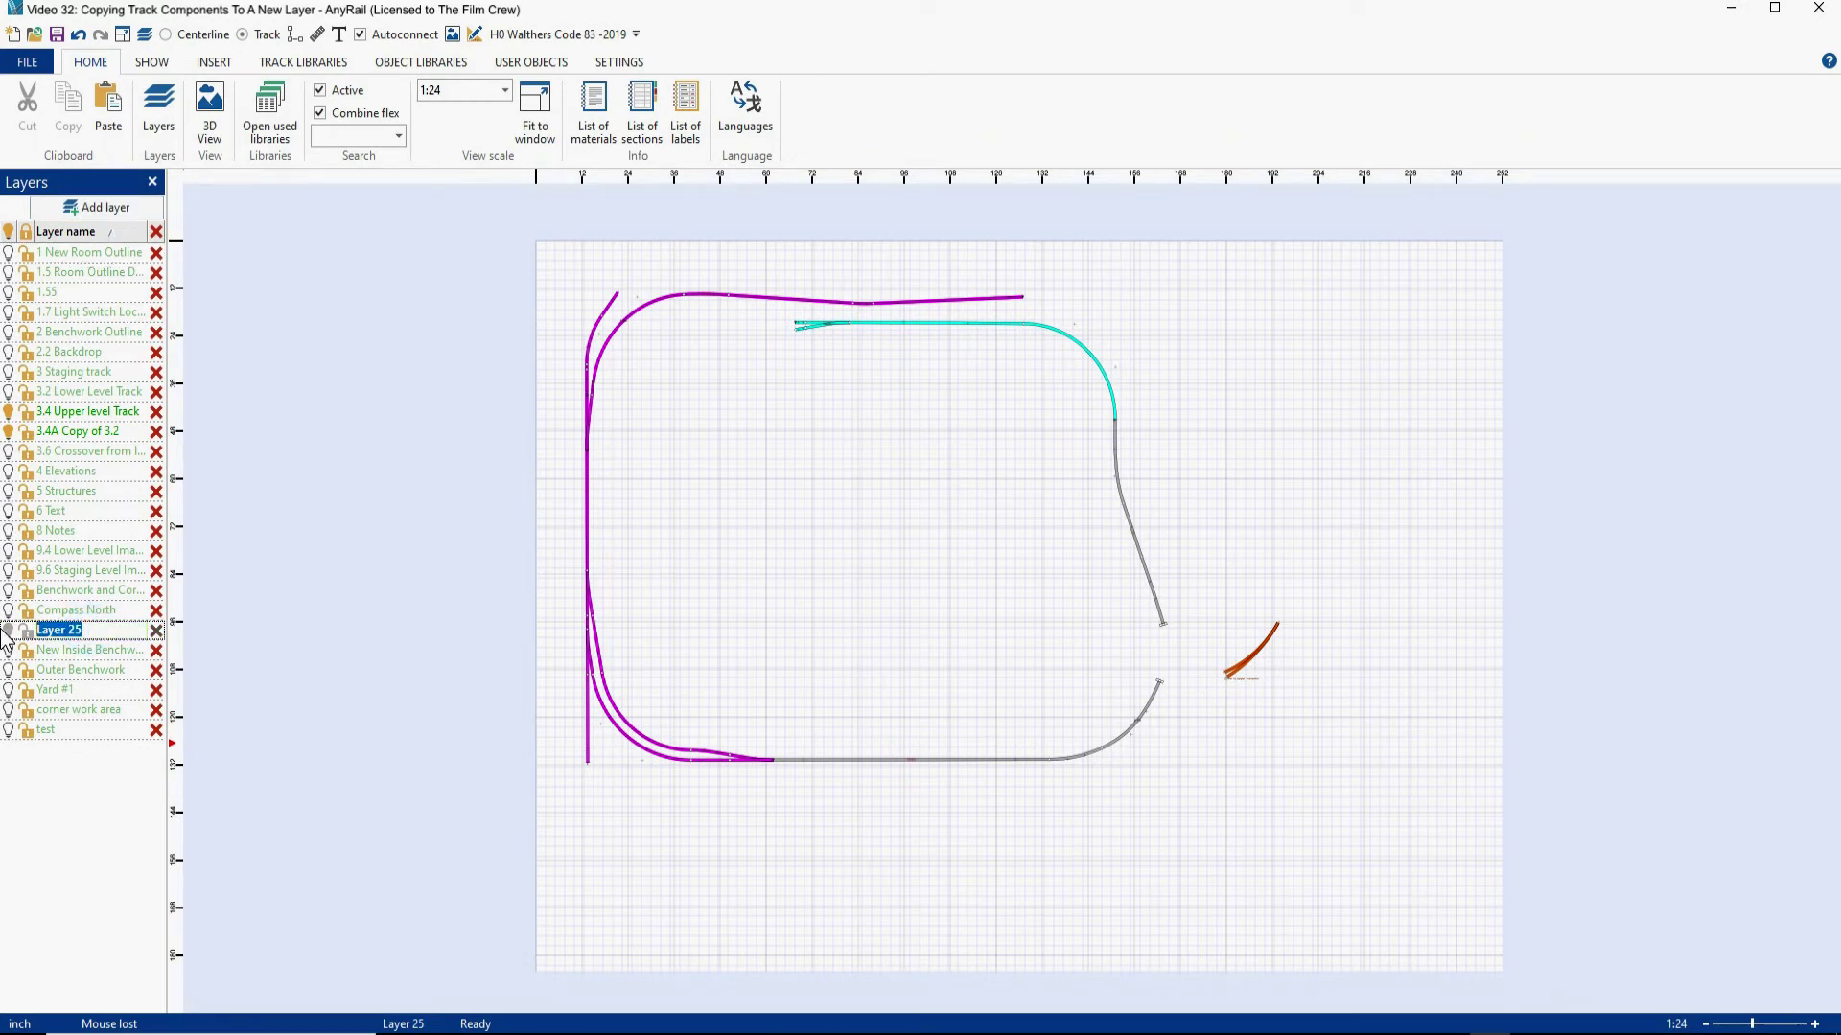
{"action": "type", "text": "Anchor Layer"}
{"action": "key", "text": "Return"}
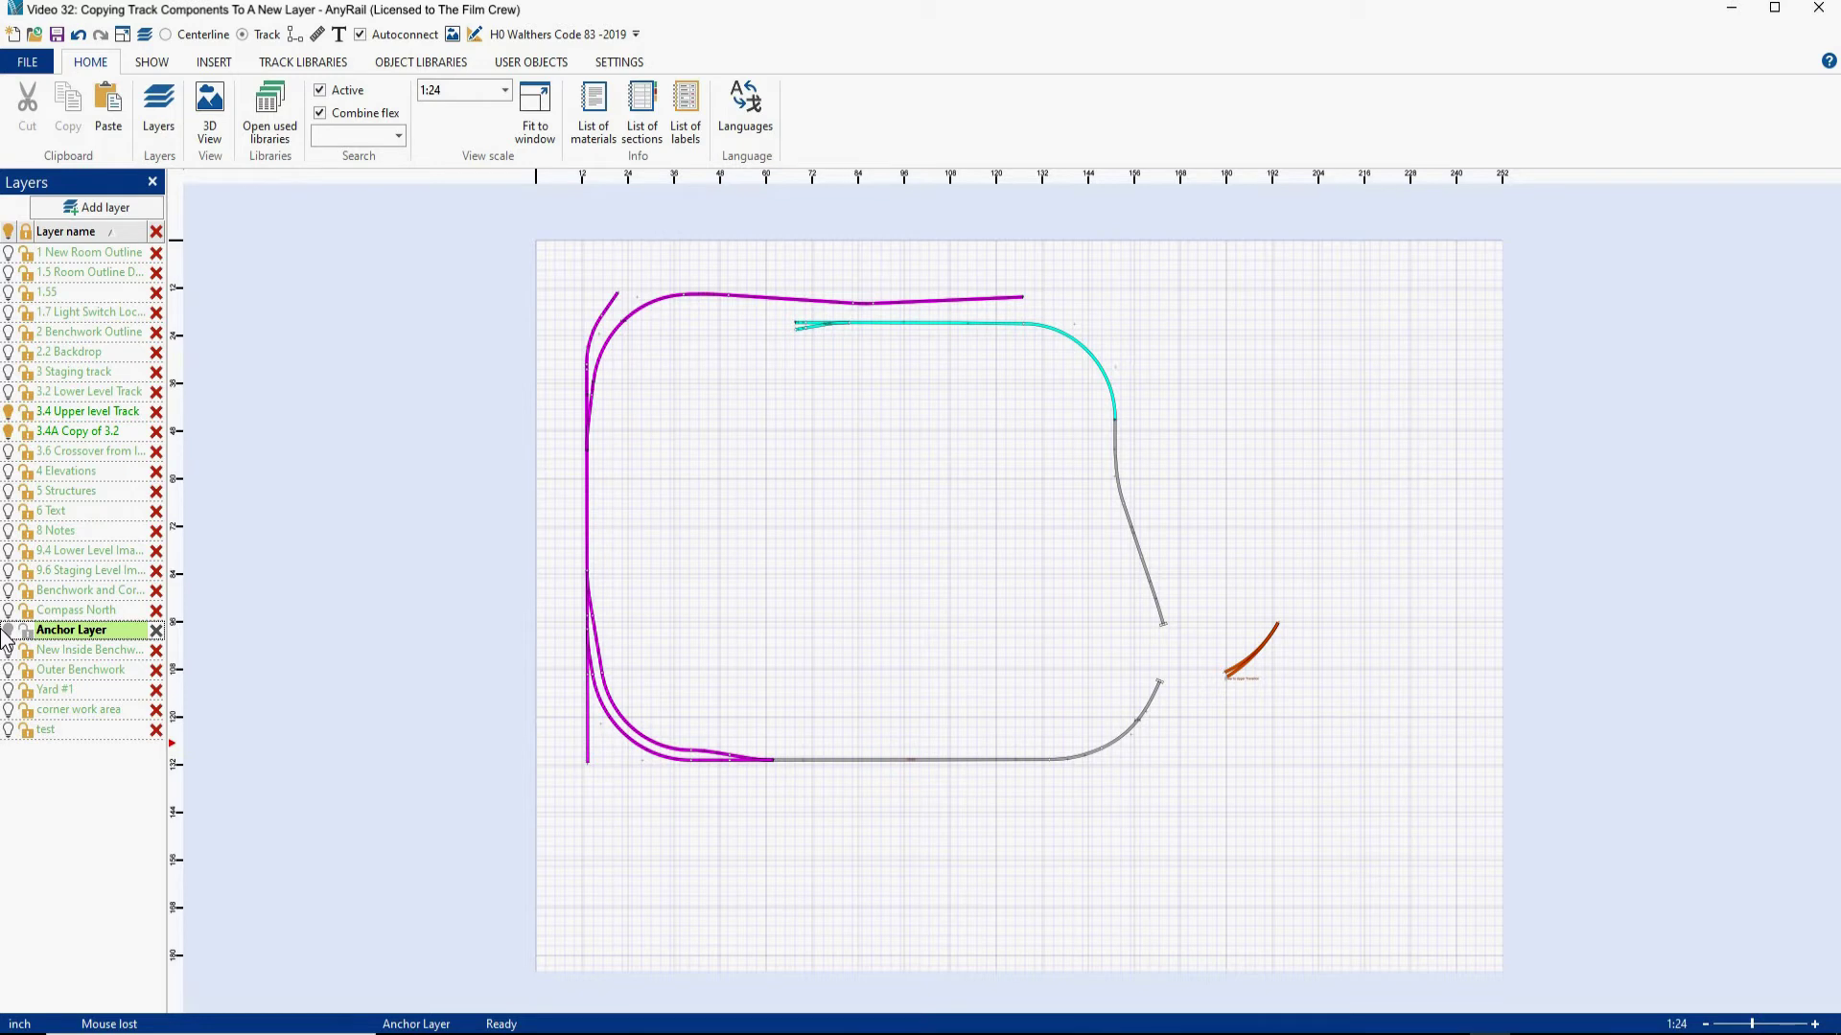
{"action": "left_click", "coordinate": [915, 324]}
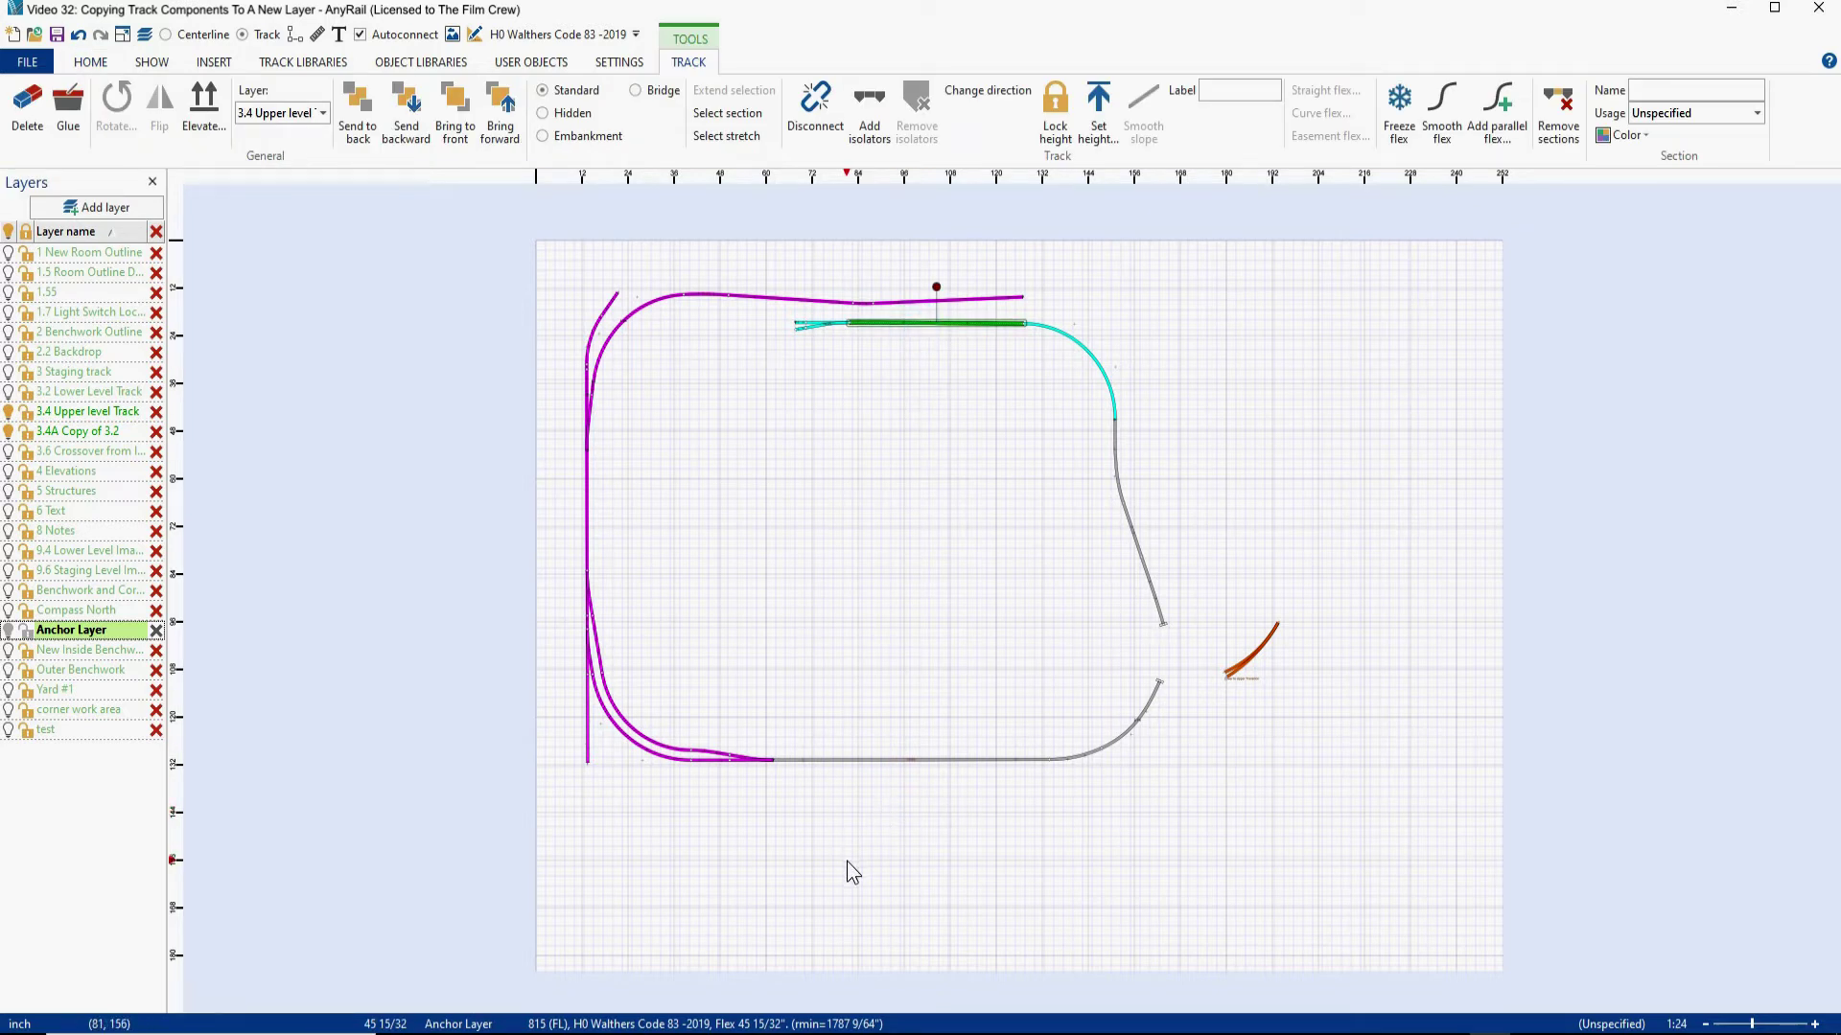
- Paste the straight piece onto Anchor Layer and snap it to the magenta track's end
{"action": "key", "text": "ctrl+v"}
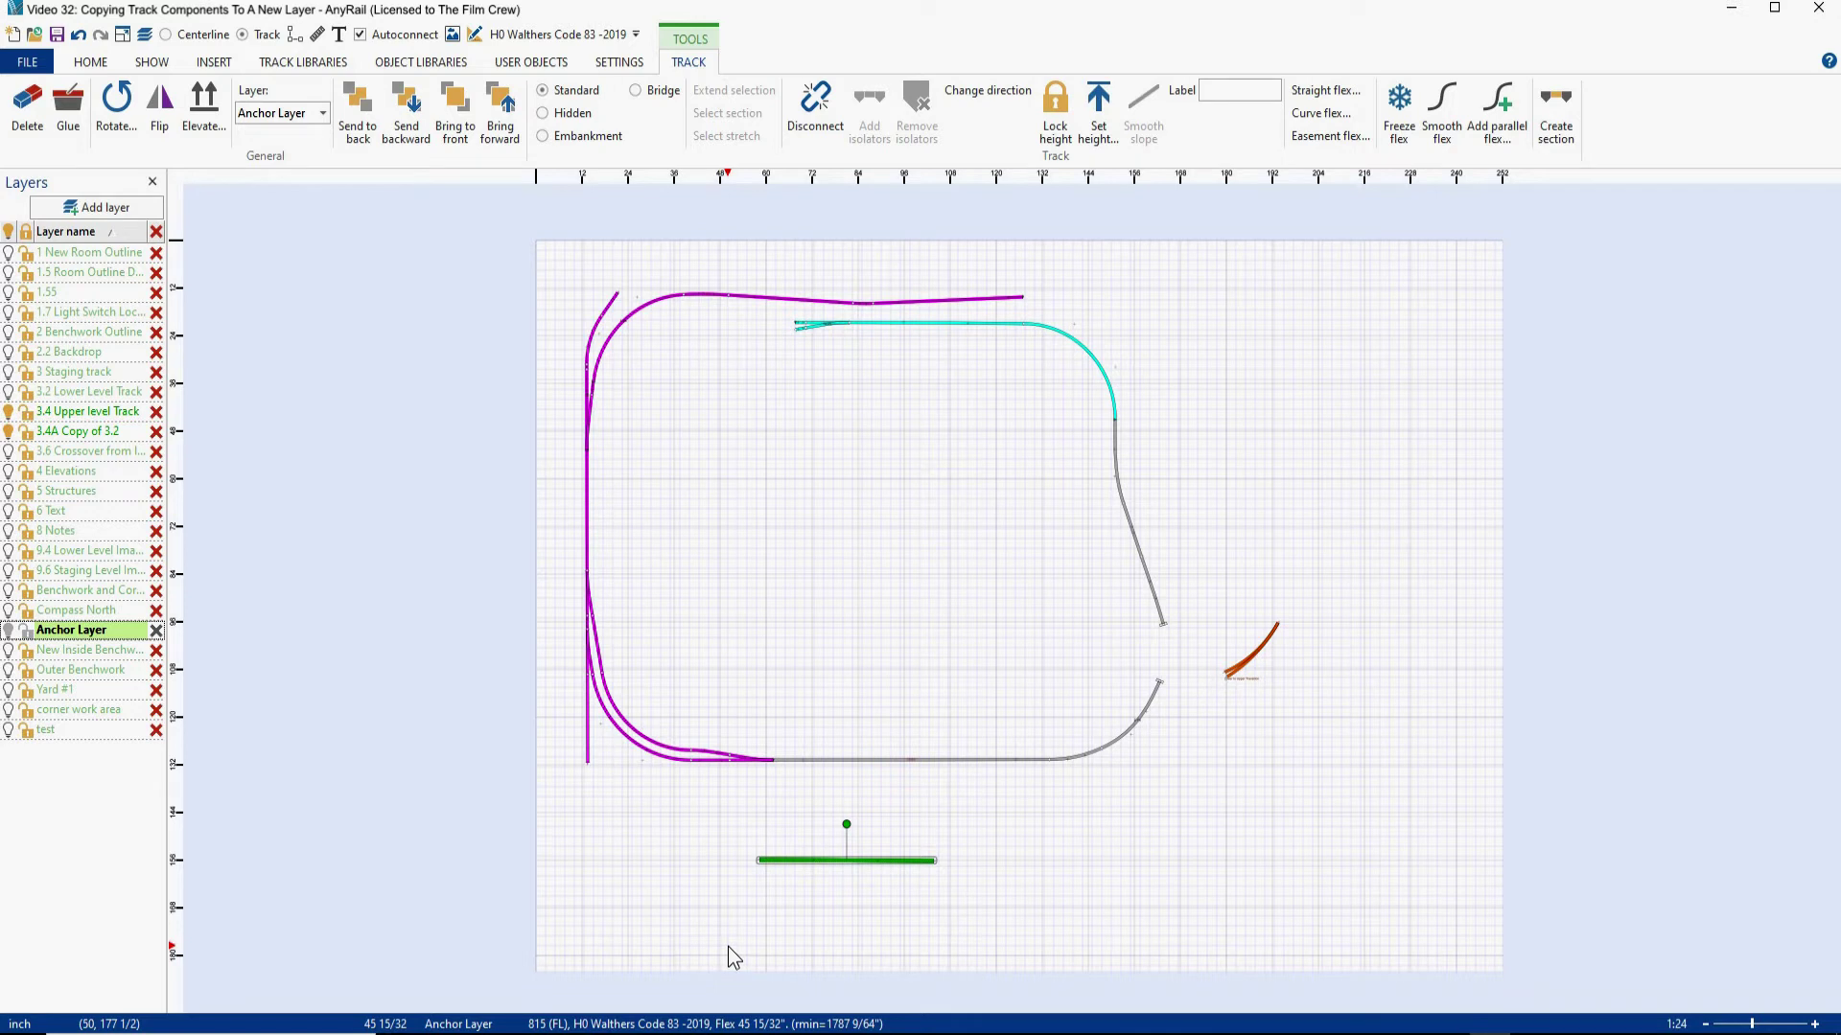
{"action": "left_click", "coordinate": [916, 884]}
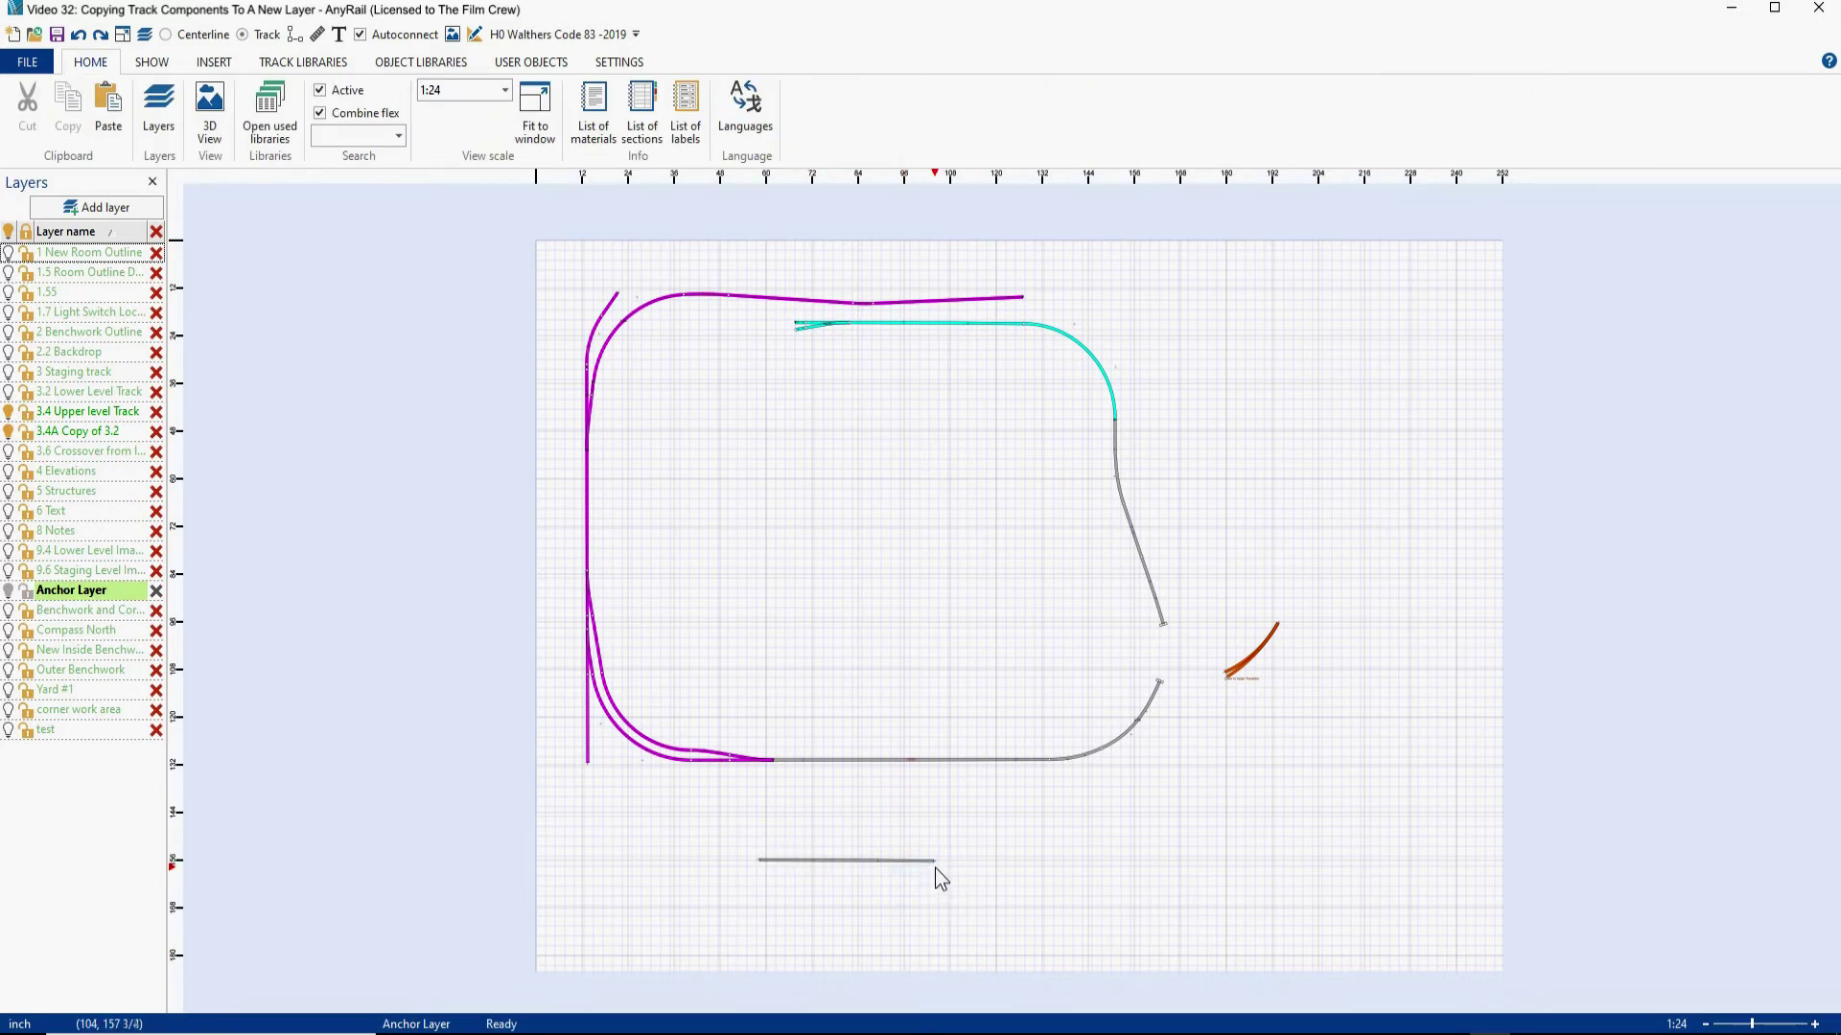
{"action": "left_click_drag", "start_coordinate": [935, 861], "coordinate": [623, 779]}
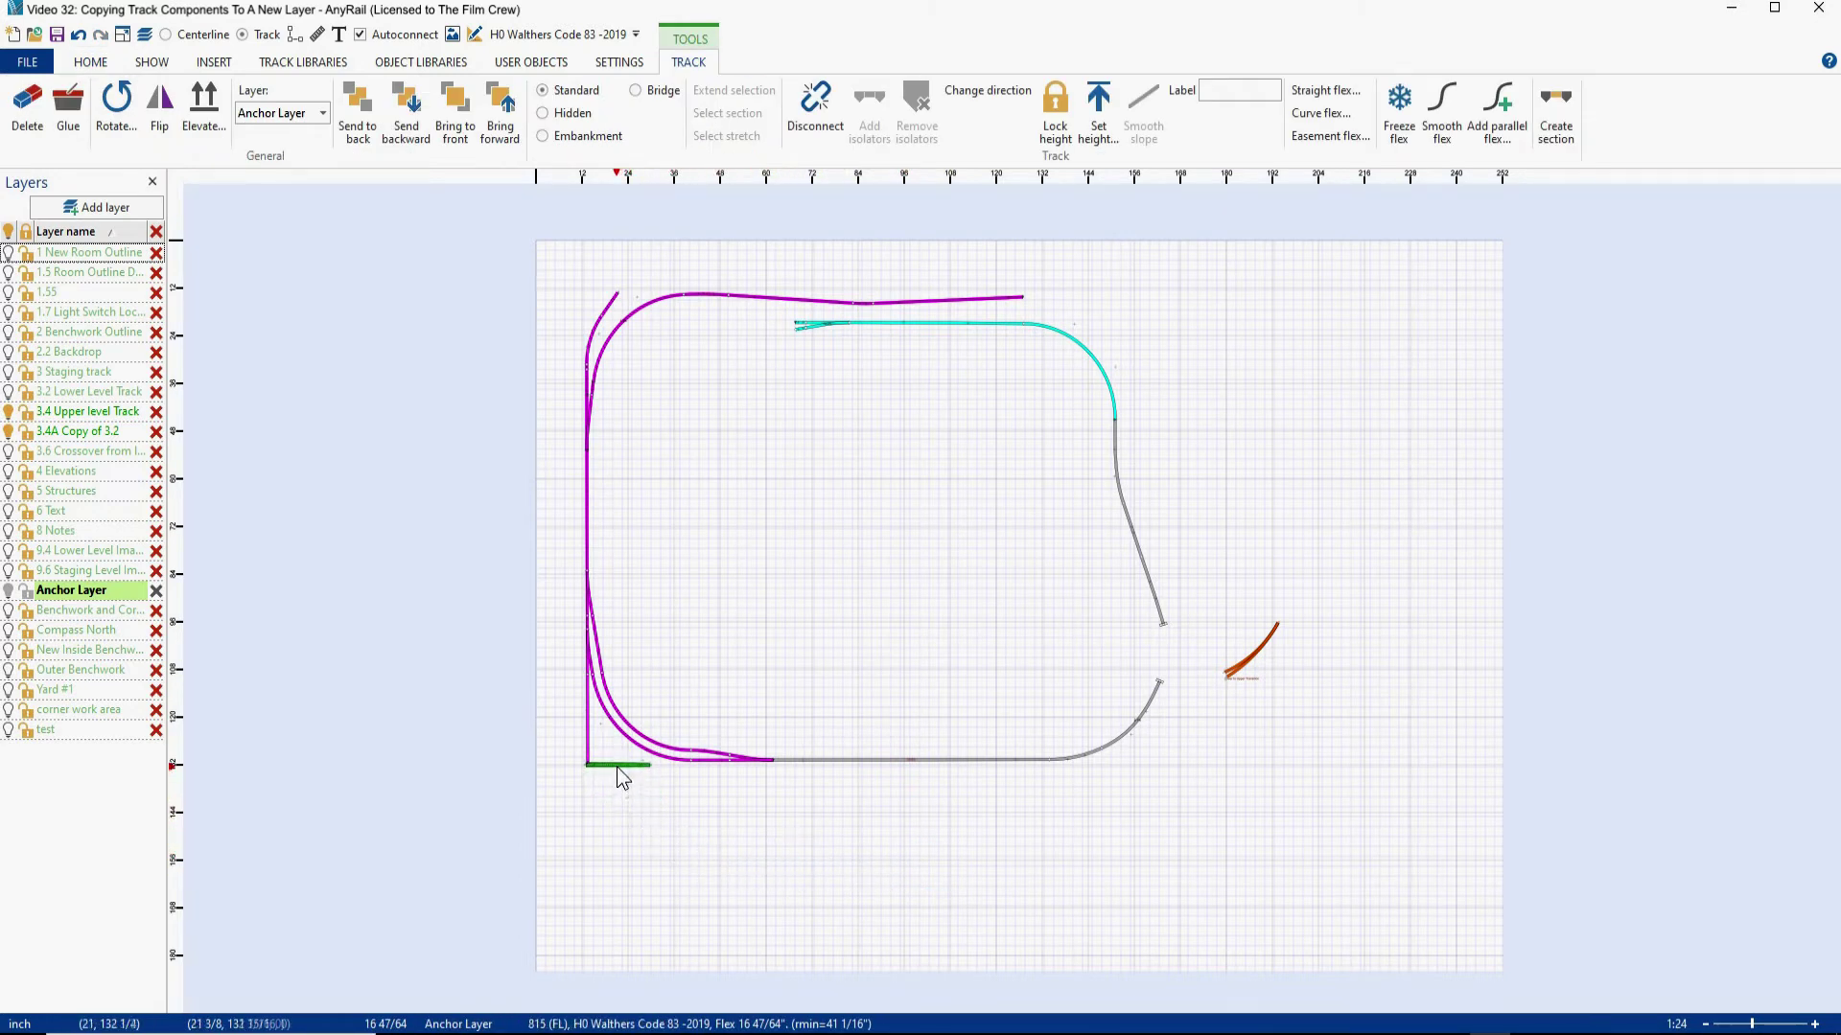
{"action": "left_click", "coordinate": [625, 779]}
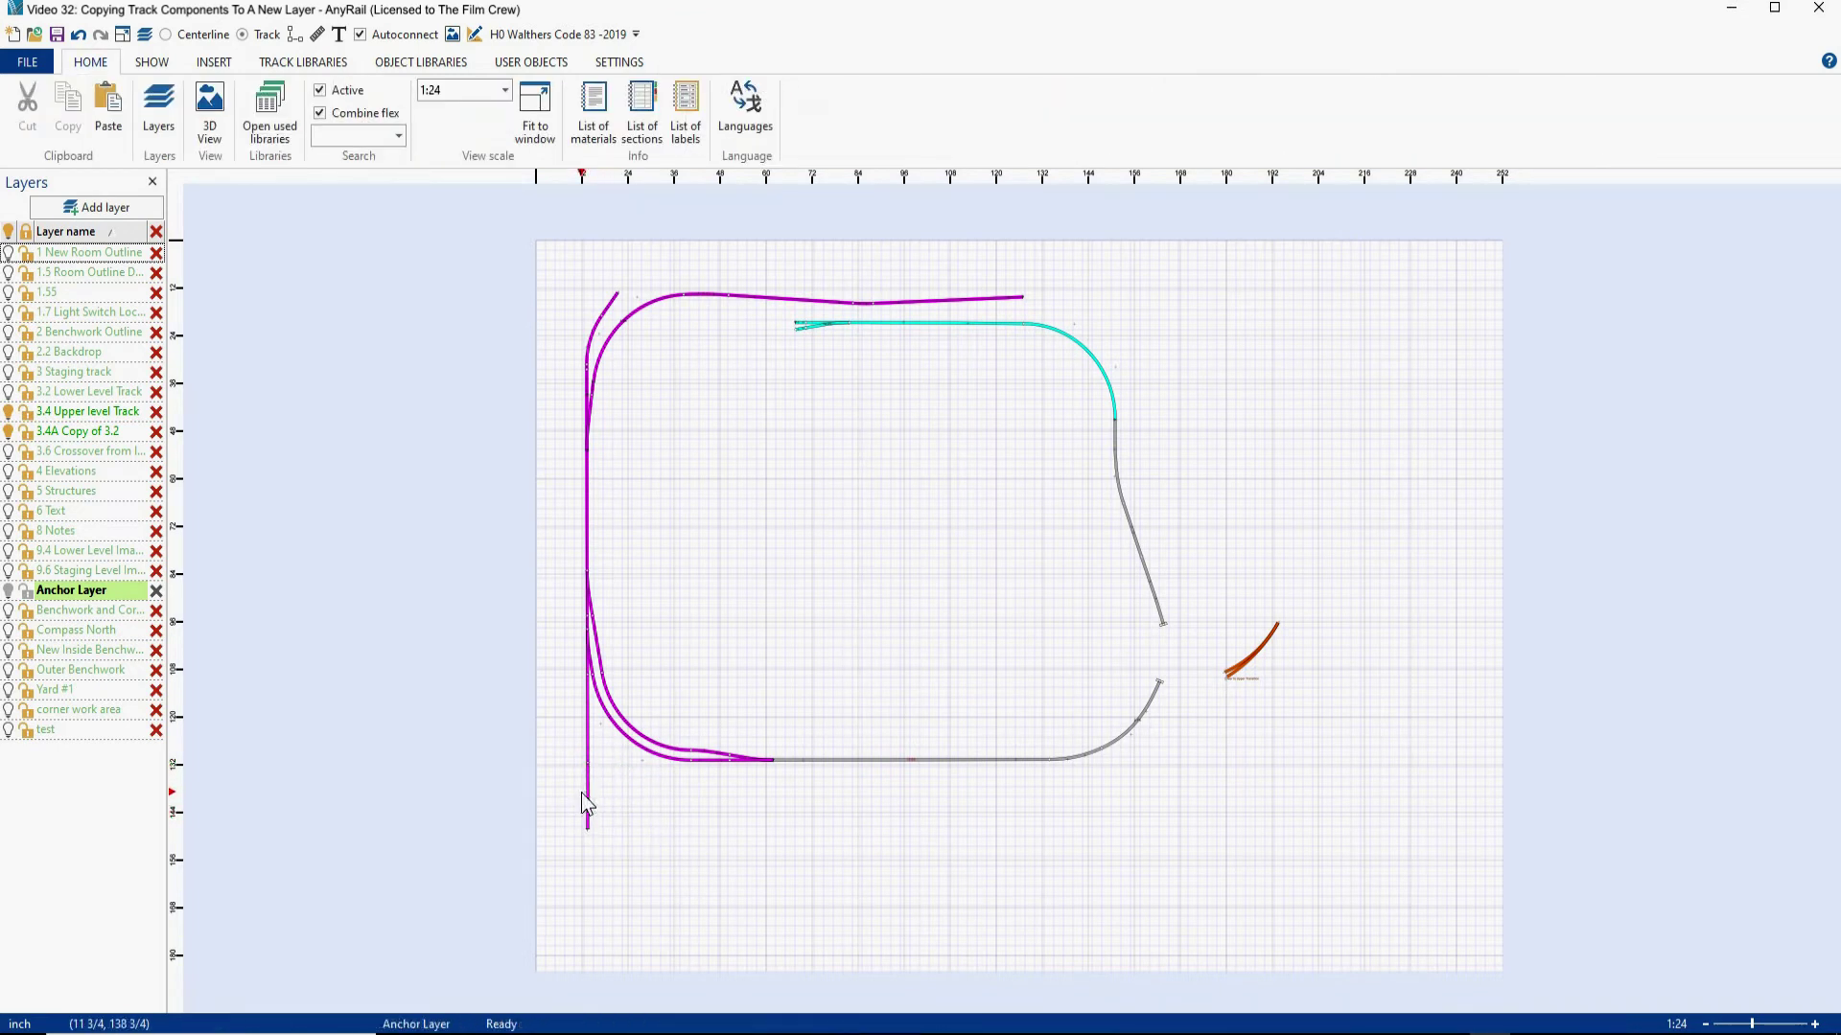
- Make the test layer current and hide Anchor Layer
{"action": "left_click", "coordinate": [56, 729]}
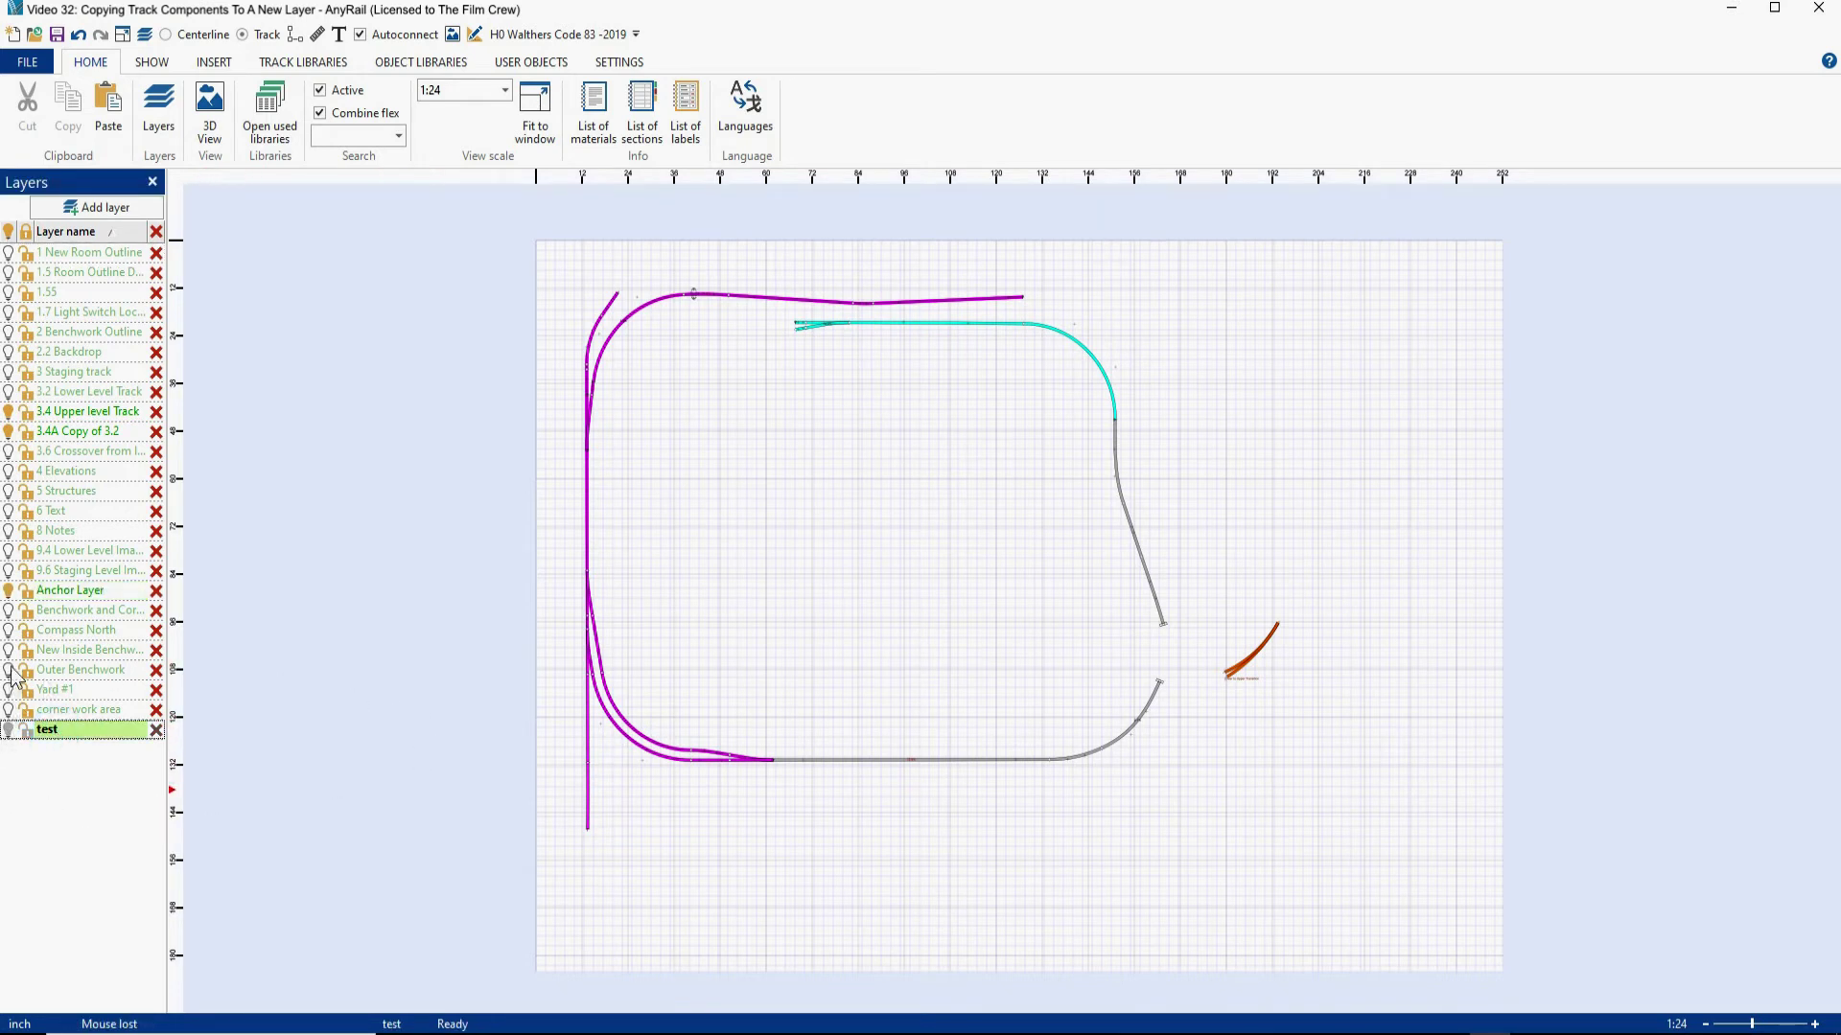
{"action": "left_click", "coordinate": [19, 595]}
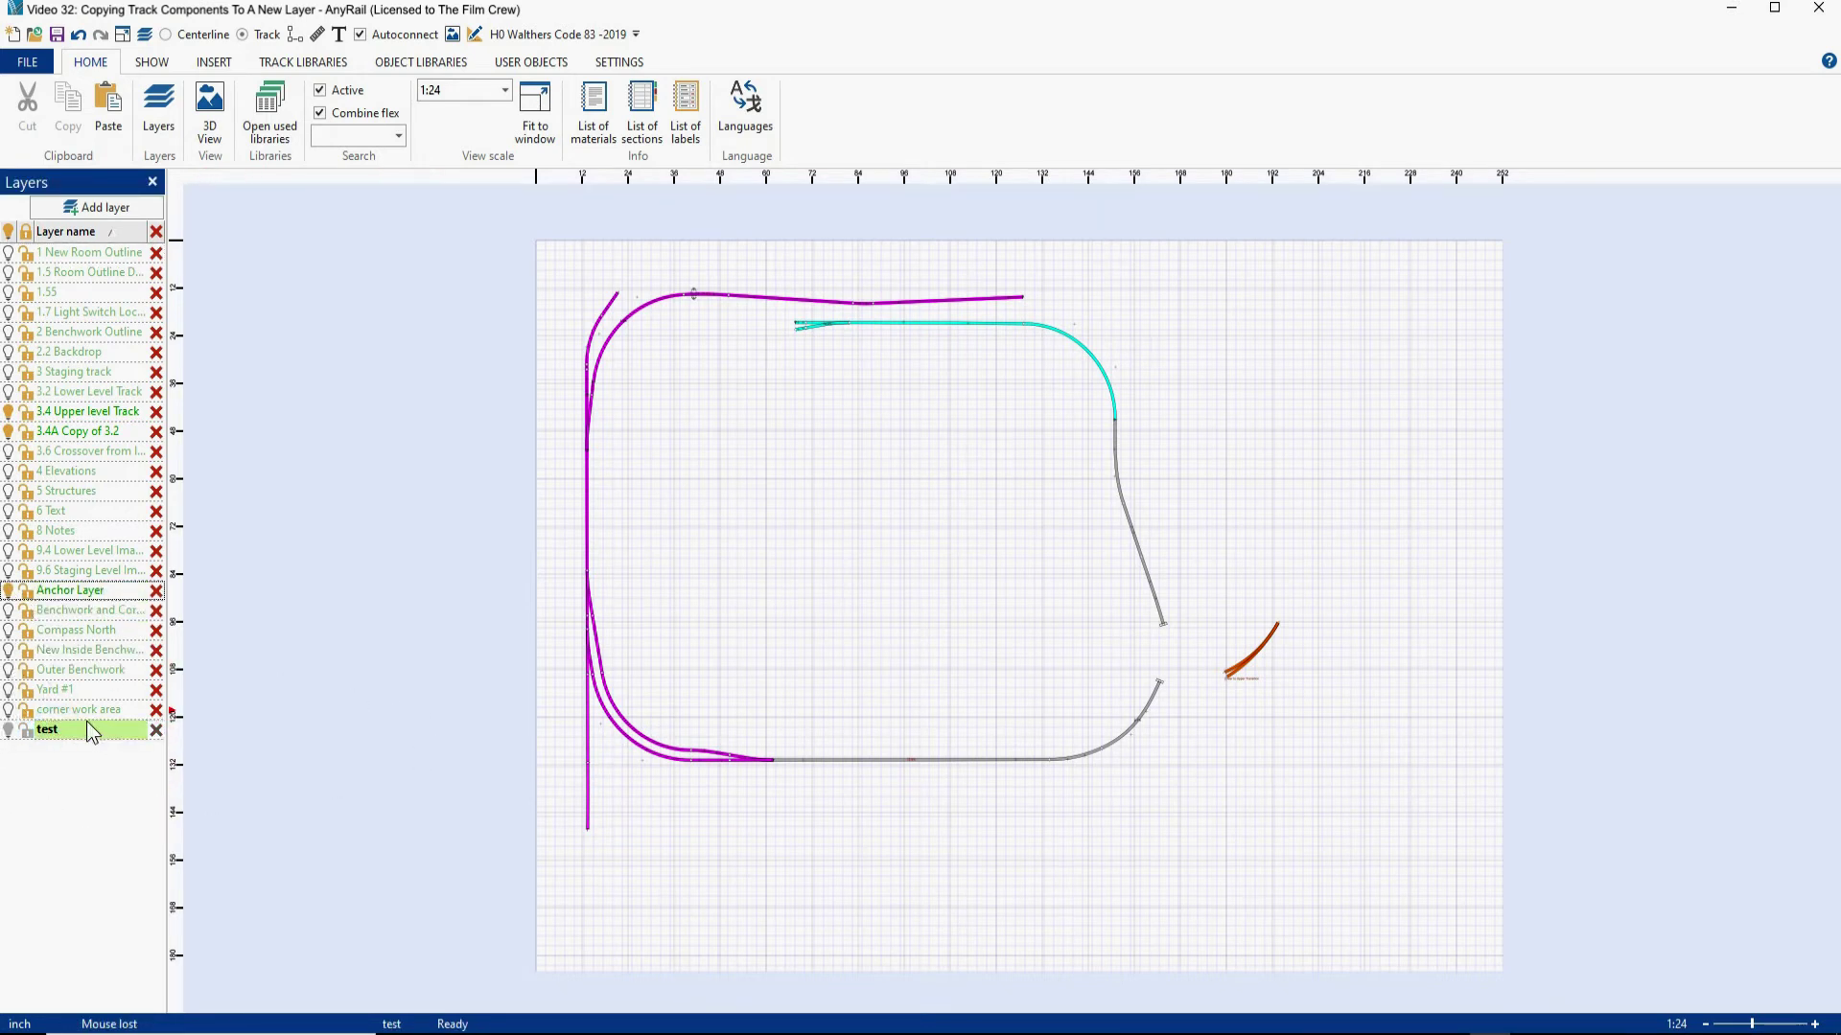
{"action": "left_click", "coordinate": [8, 592]}
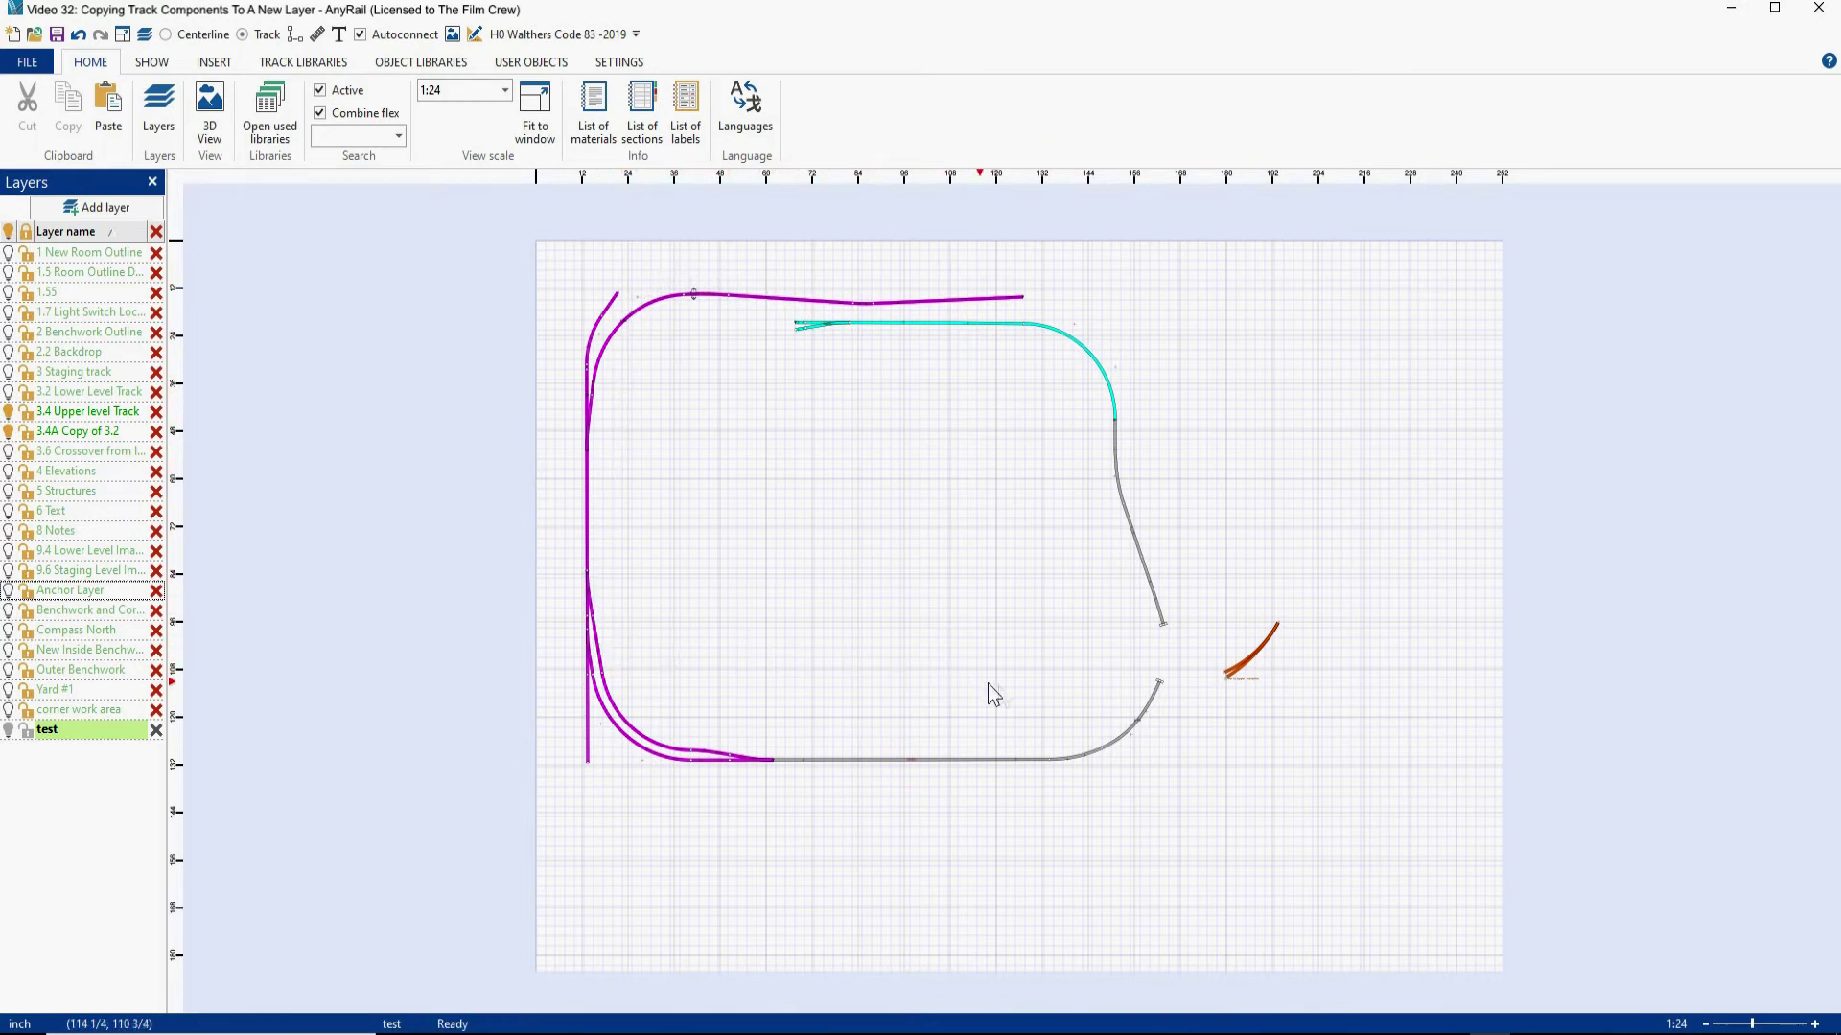
- Hide 3.4A Copy of 3.2, turn 3.4 Upper level Track back on, and show Anchor Layer again
{"action": "left_click", "coordinate": [8, 432]}
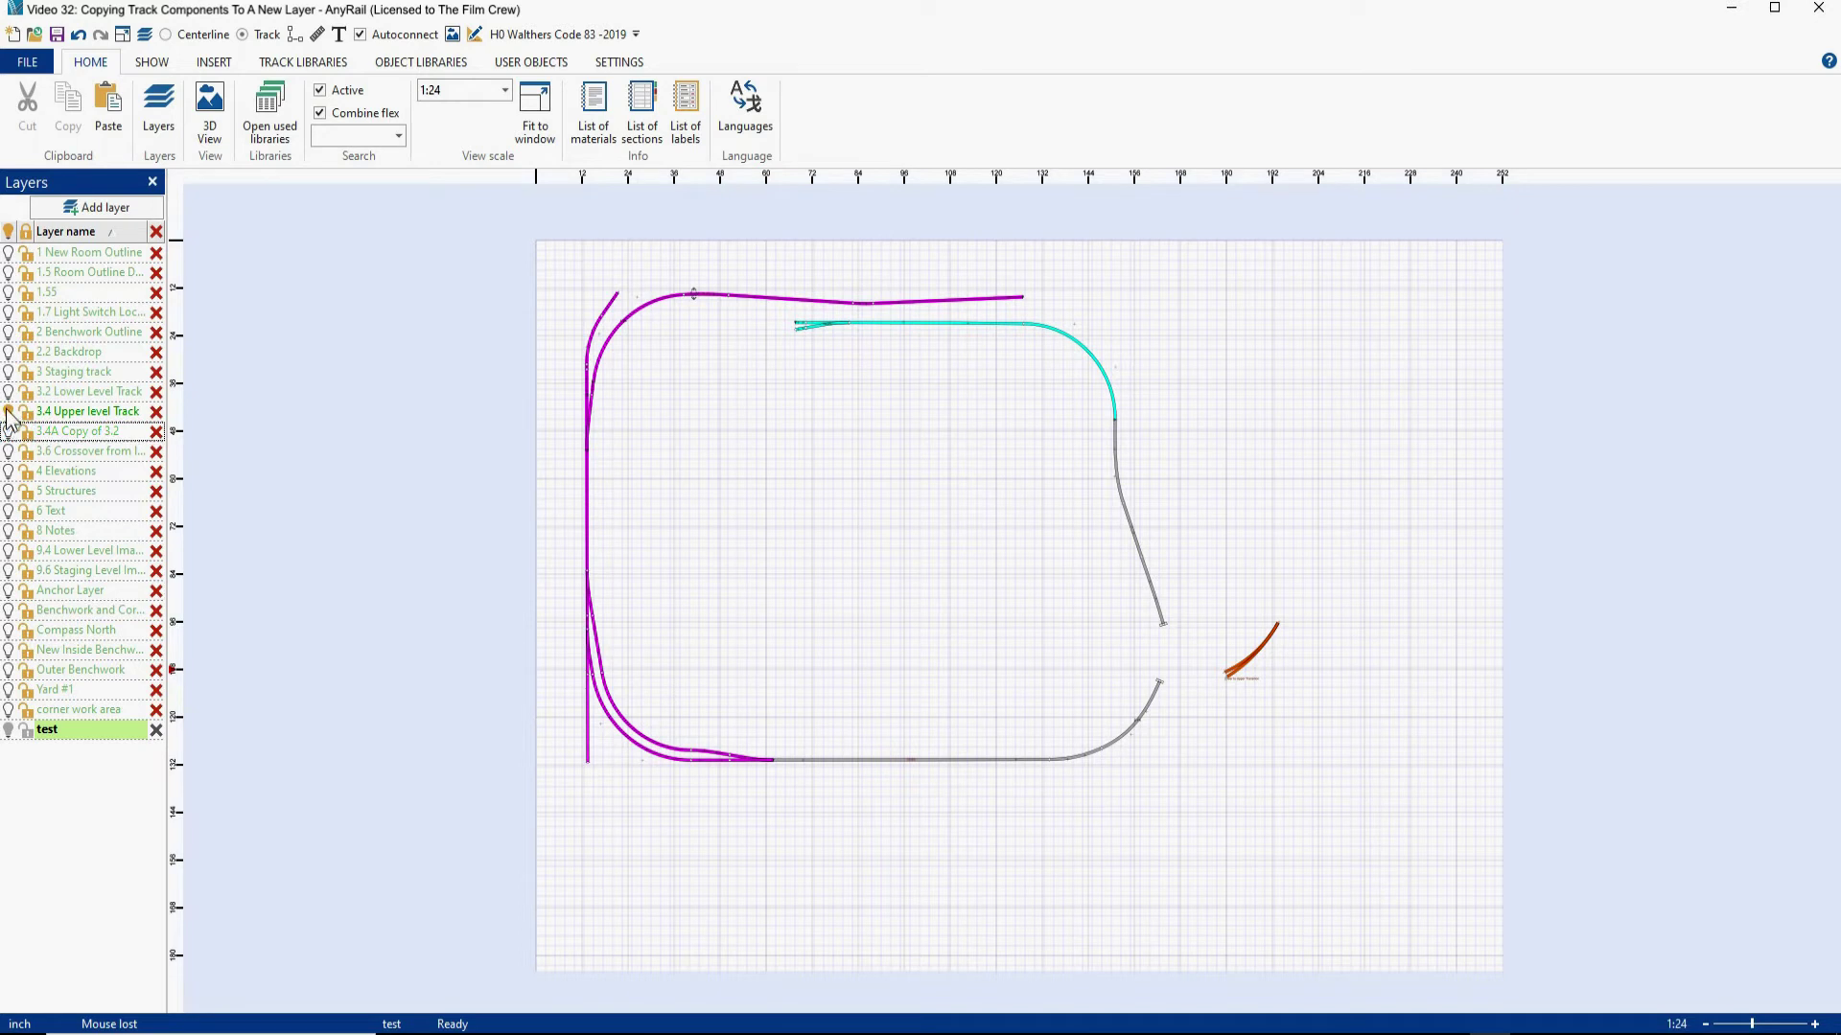
{"action": "left_click", "coordinate": [9, 411]}
{"action": "left_click", "coordinate": [8, 431]}
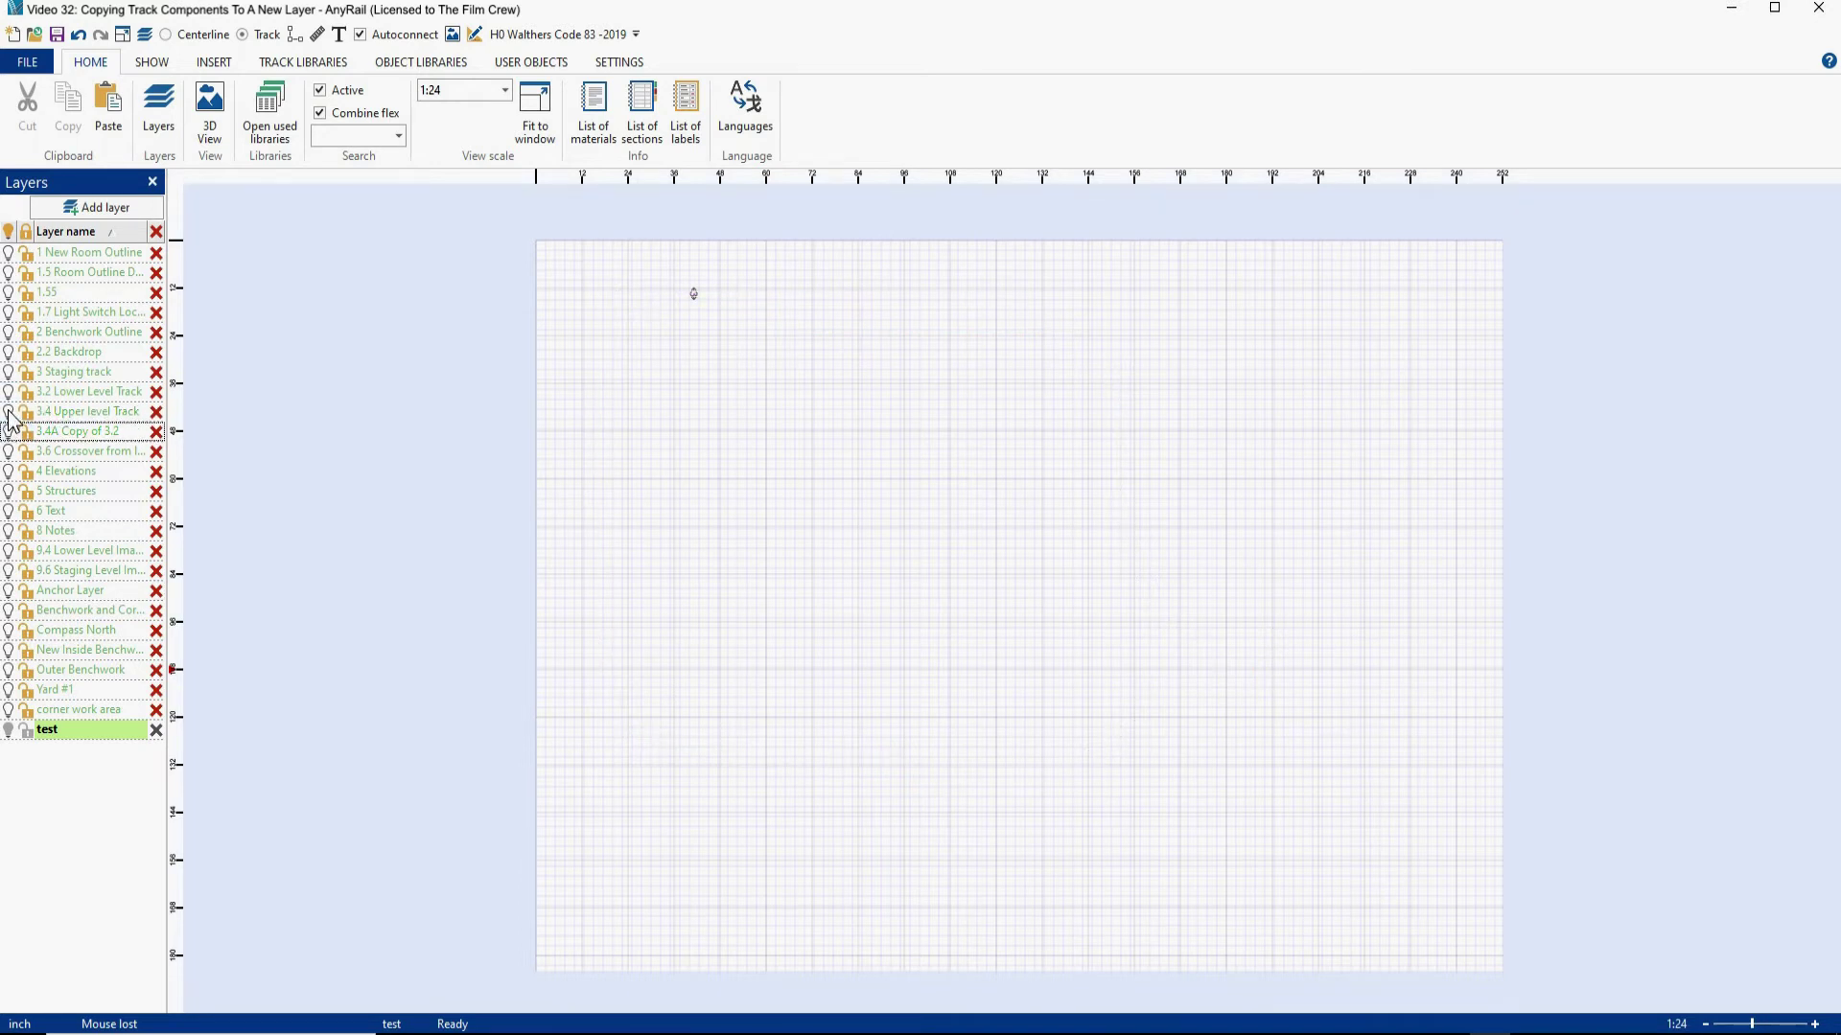
{"action": "left_click", "coordinate": [9, 412]}
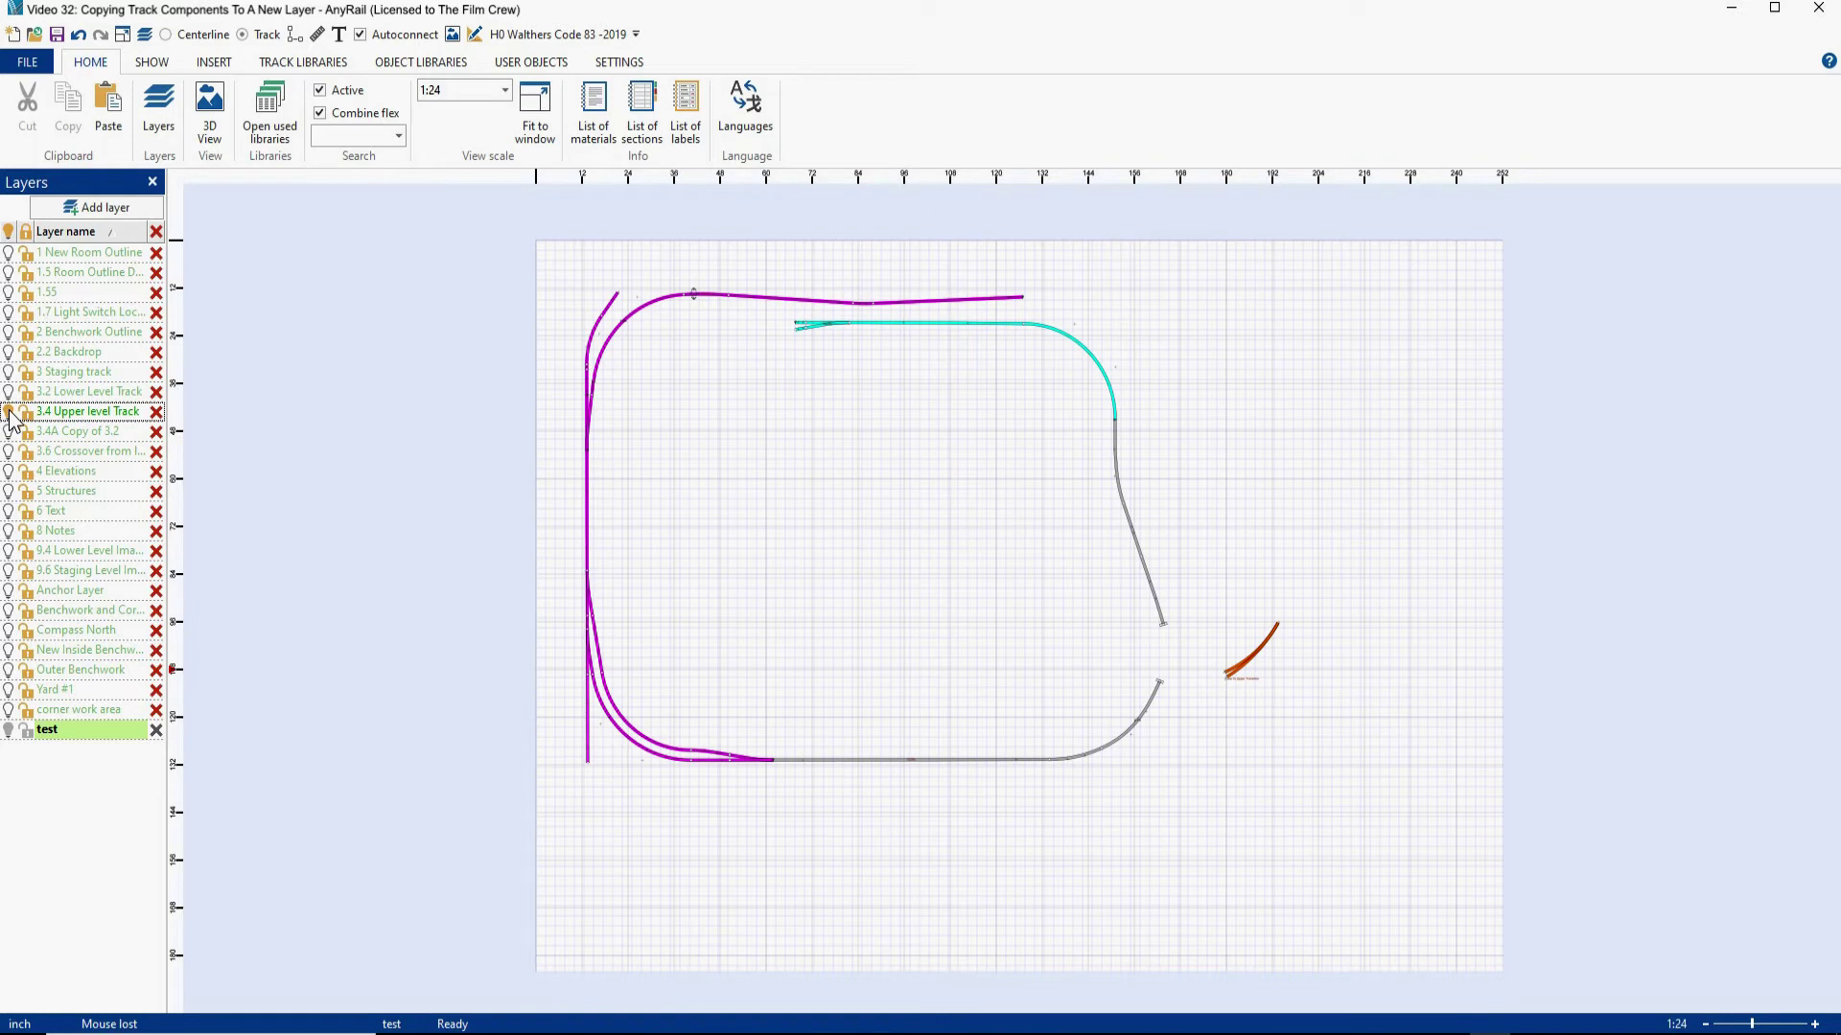
{"action": "left_click", "coordinate": [9, 592]}
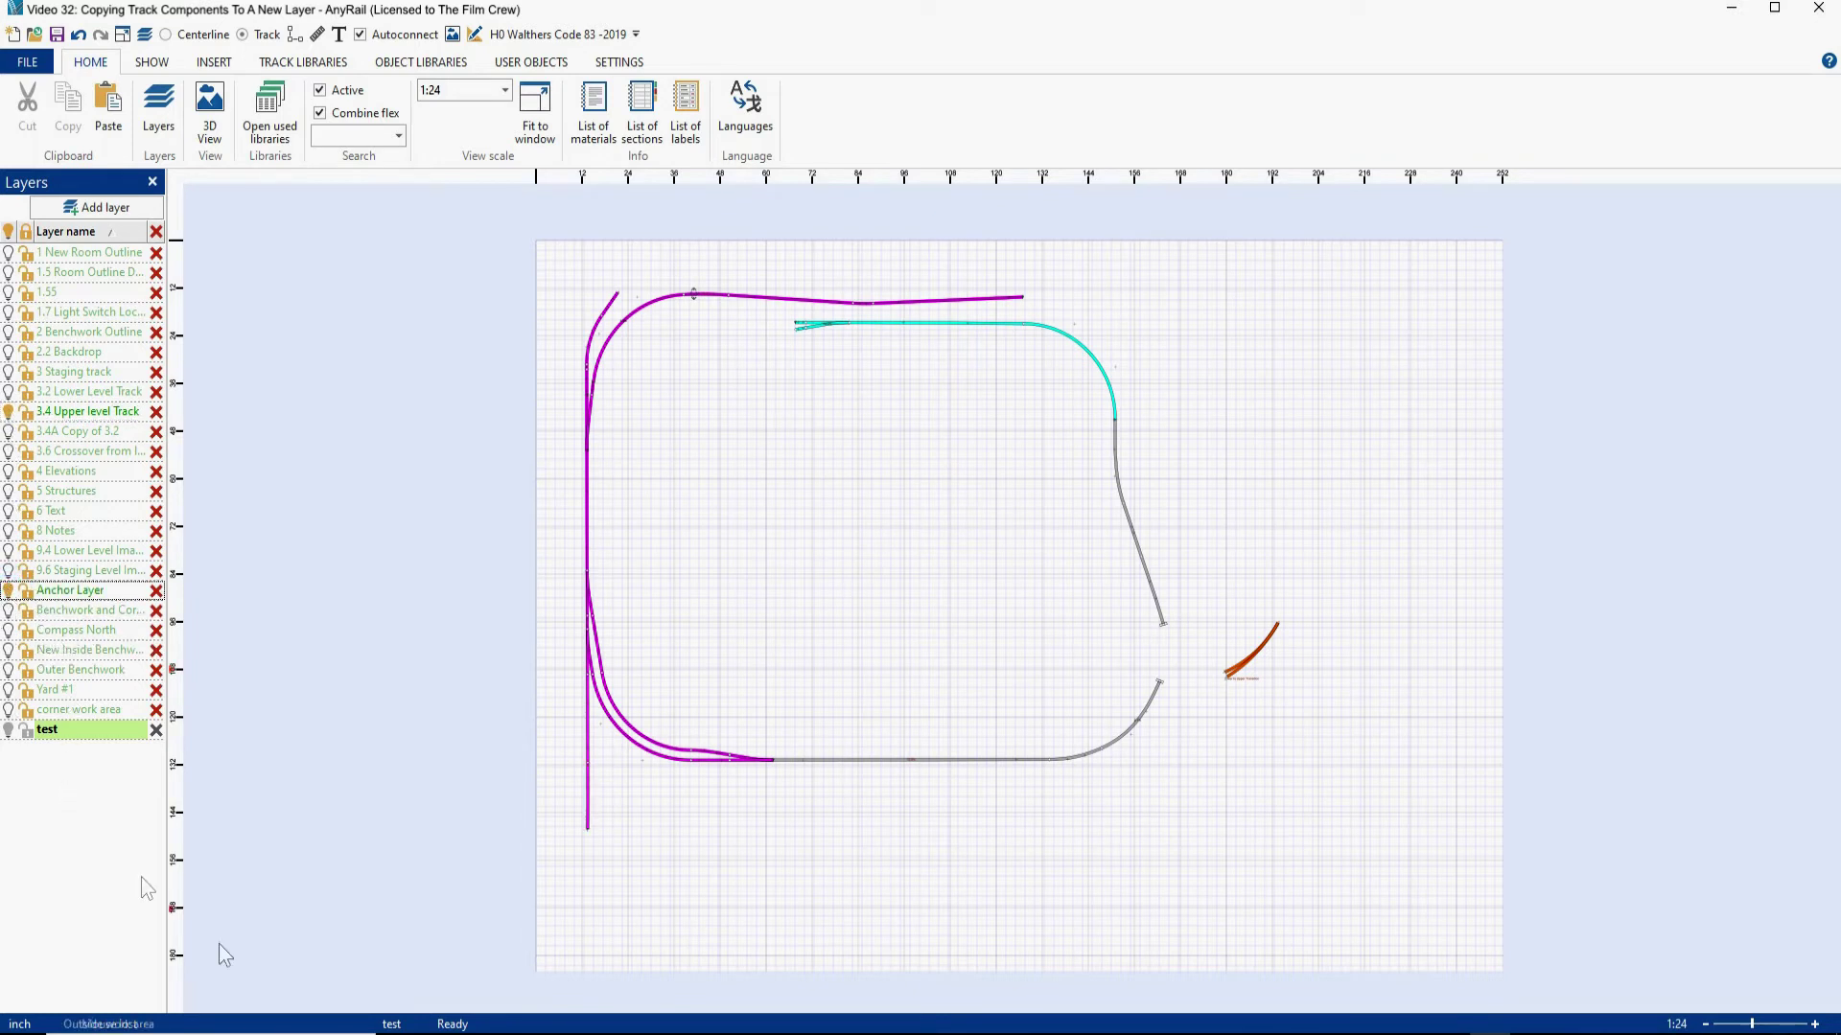
- Check the anchor piece's connection at the lower track end, then make 3.4 Upper level Track current
{"action": "left_click", "coordinate": [589, 762]}
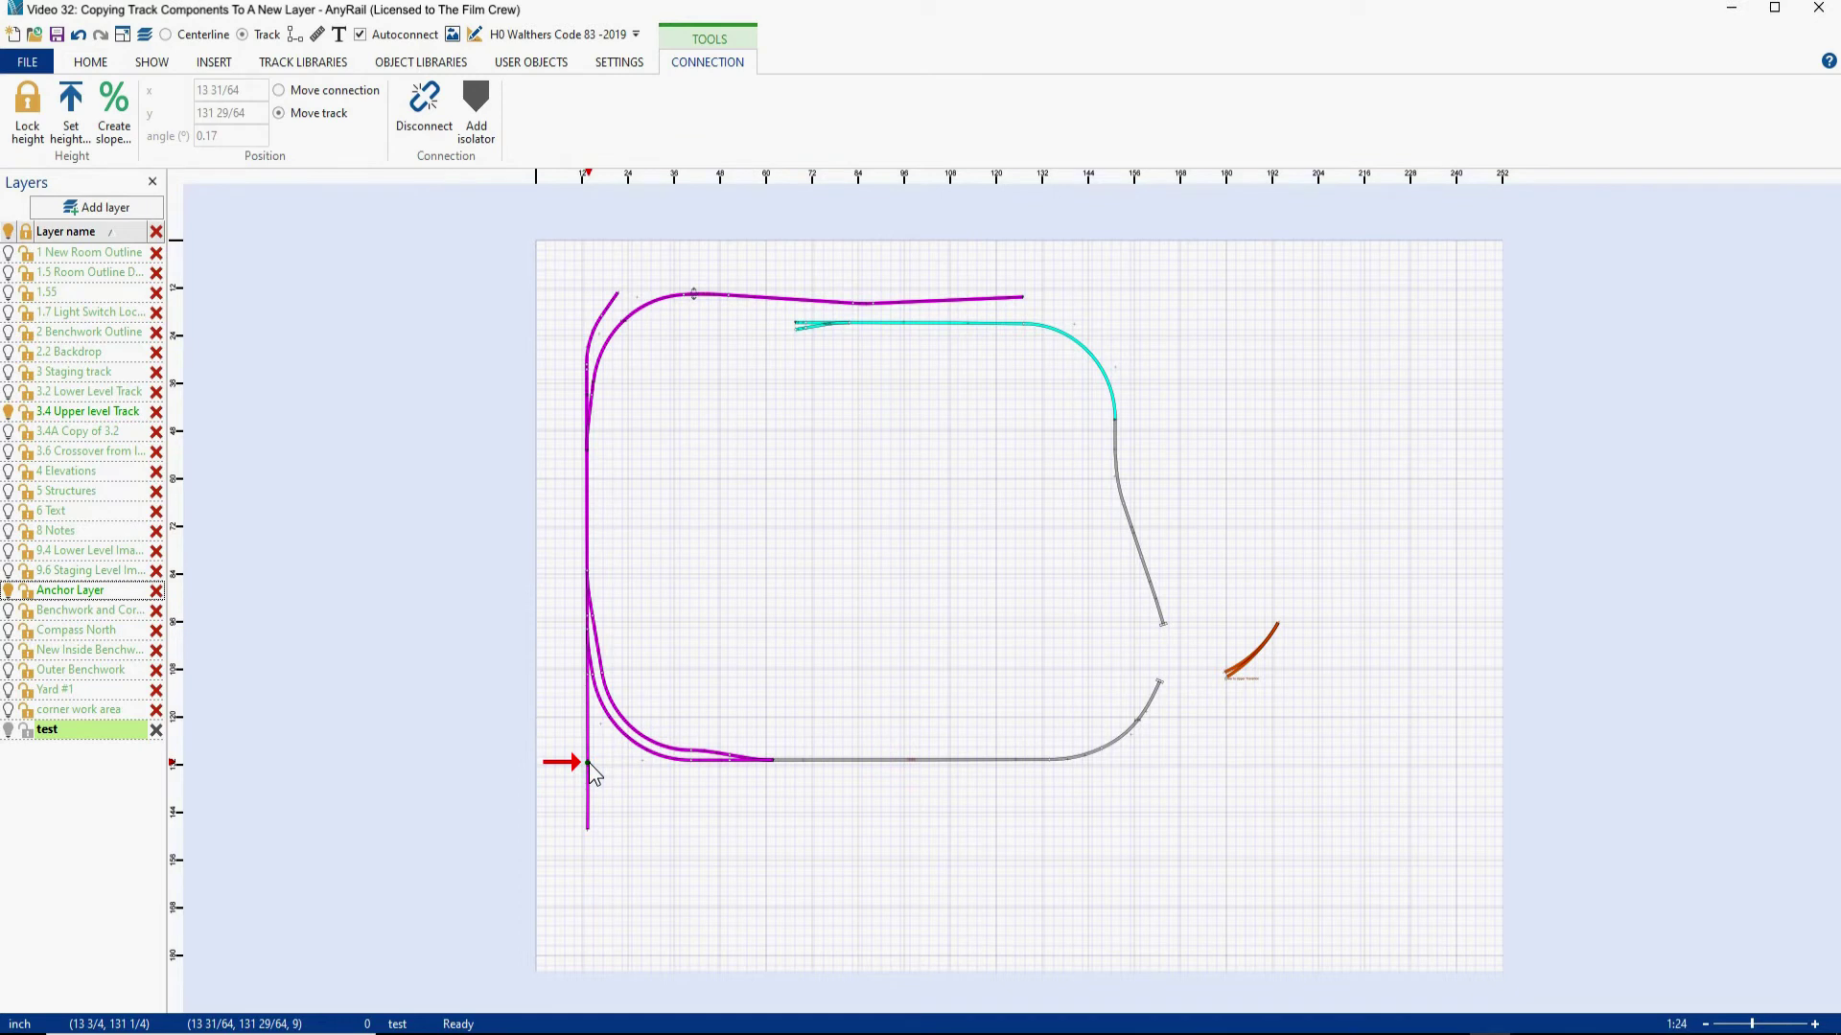
{"action": "left_click", "coordinate": [626, 803]}
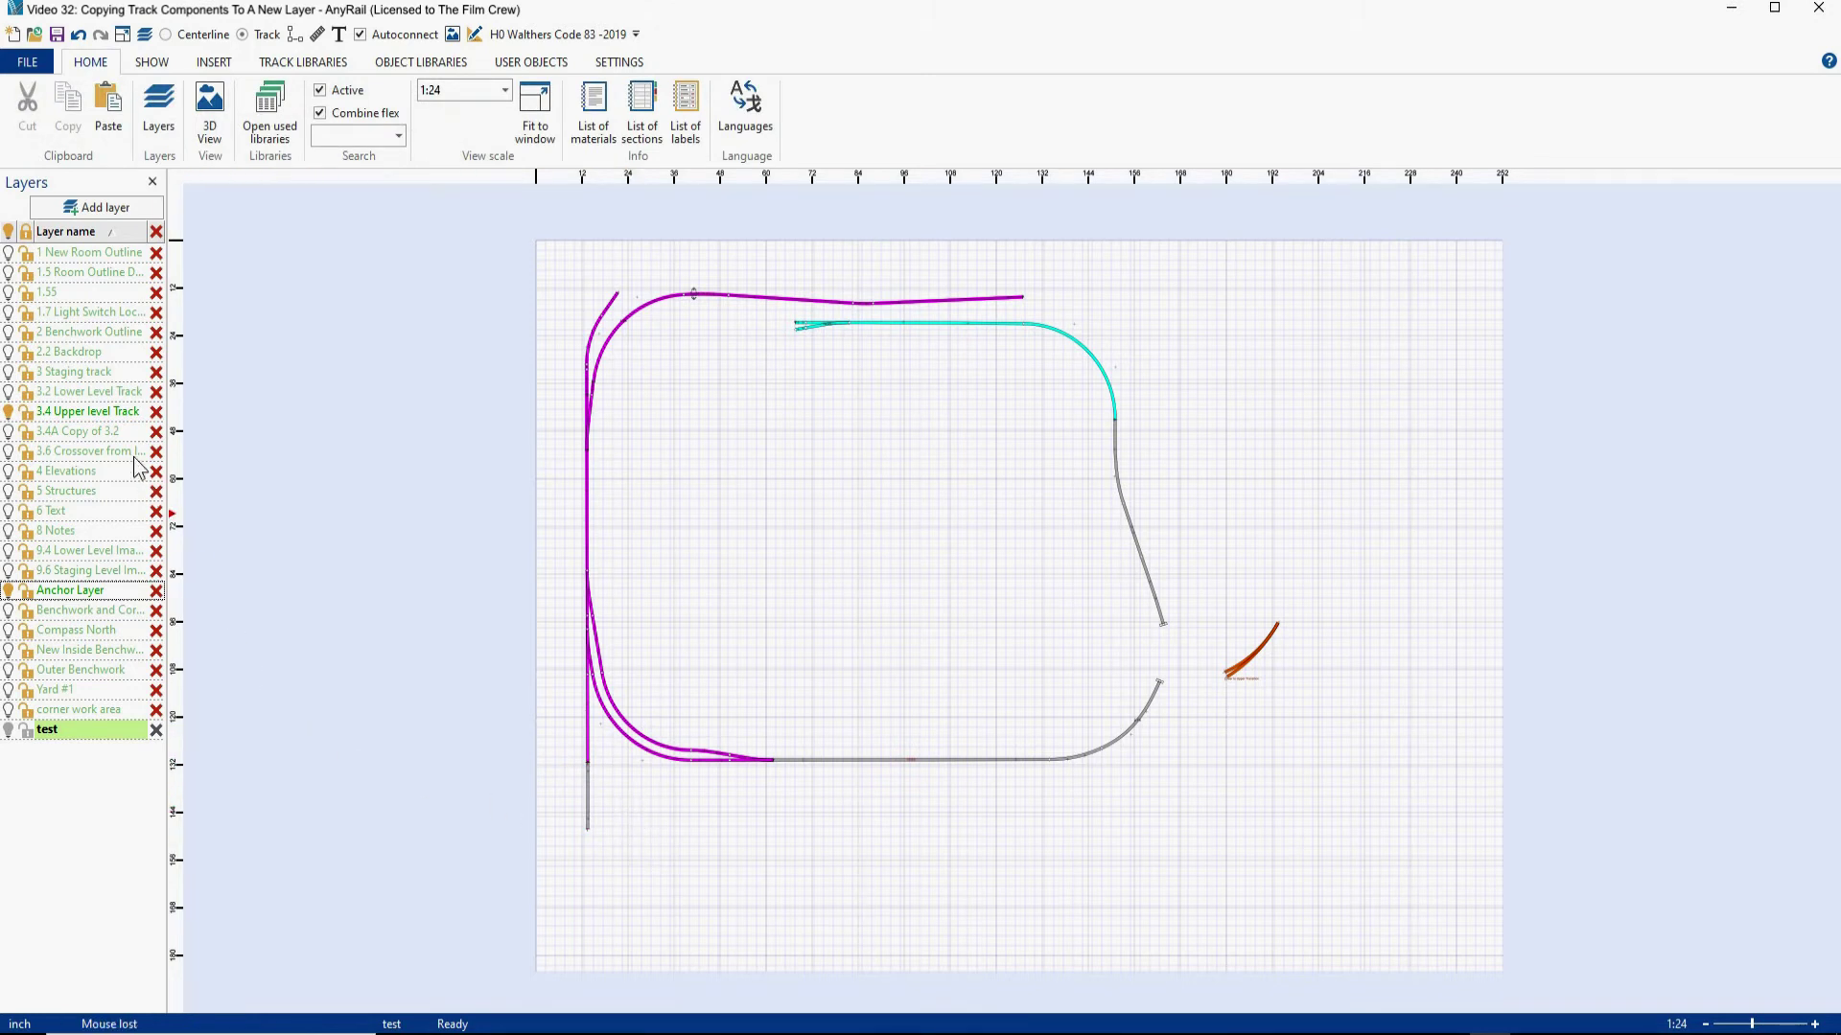
{"action": "left_click", "coordinate": [90, 412]}
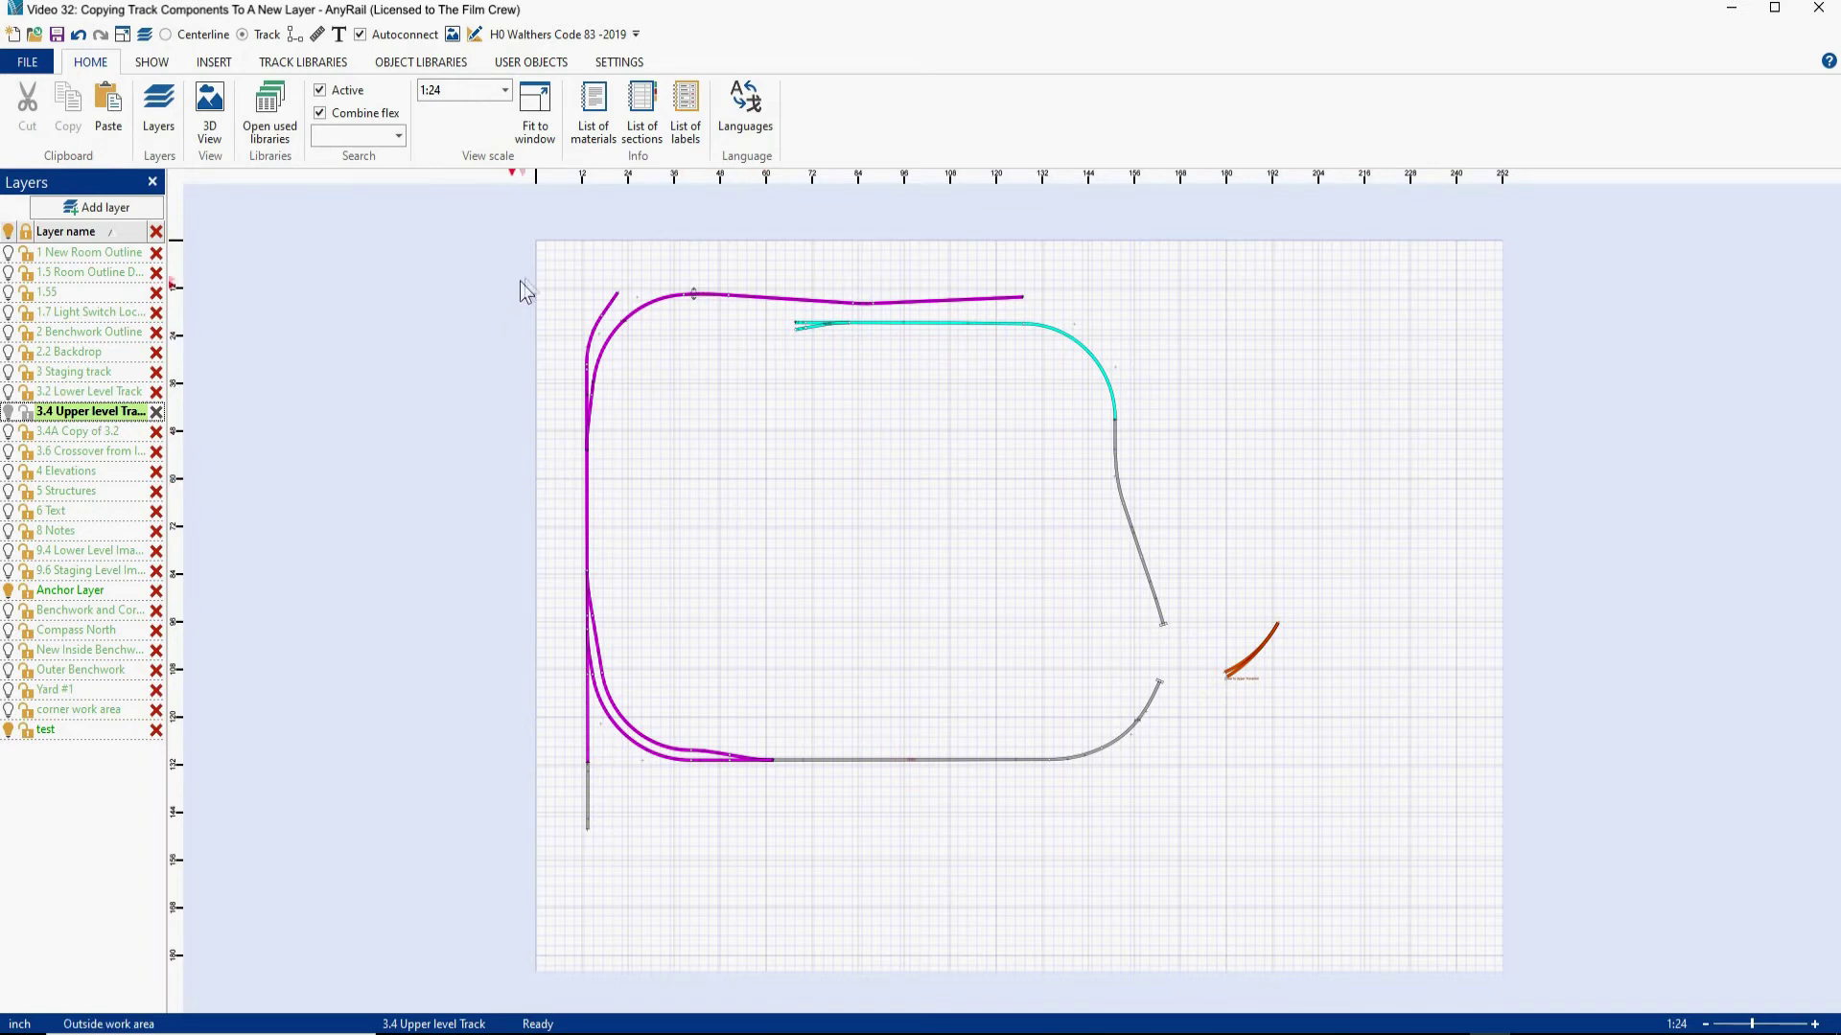
- Box-select and copy all upper-level track pieces, then clear the selection
{"action": "left_click_drag", "start_coordinate": [547, 254], "coordinate": [1365, 788]}
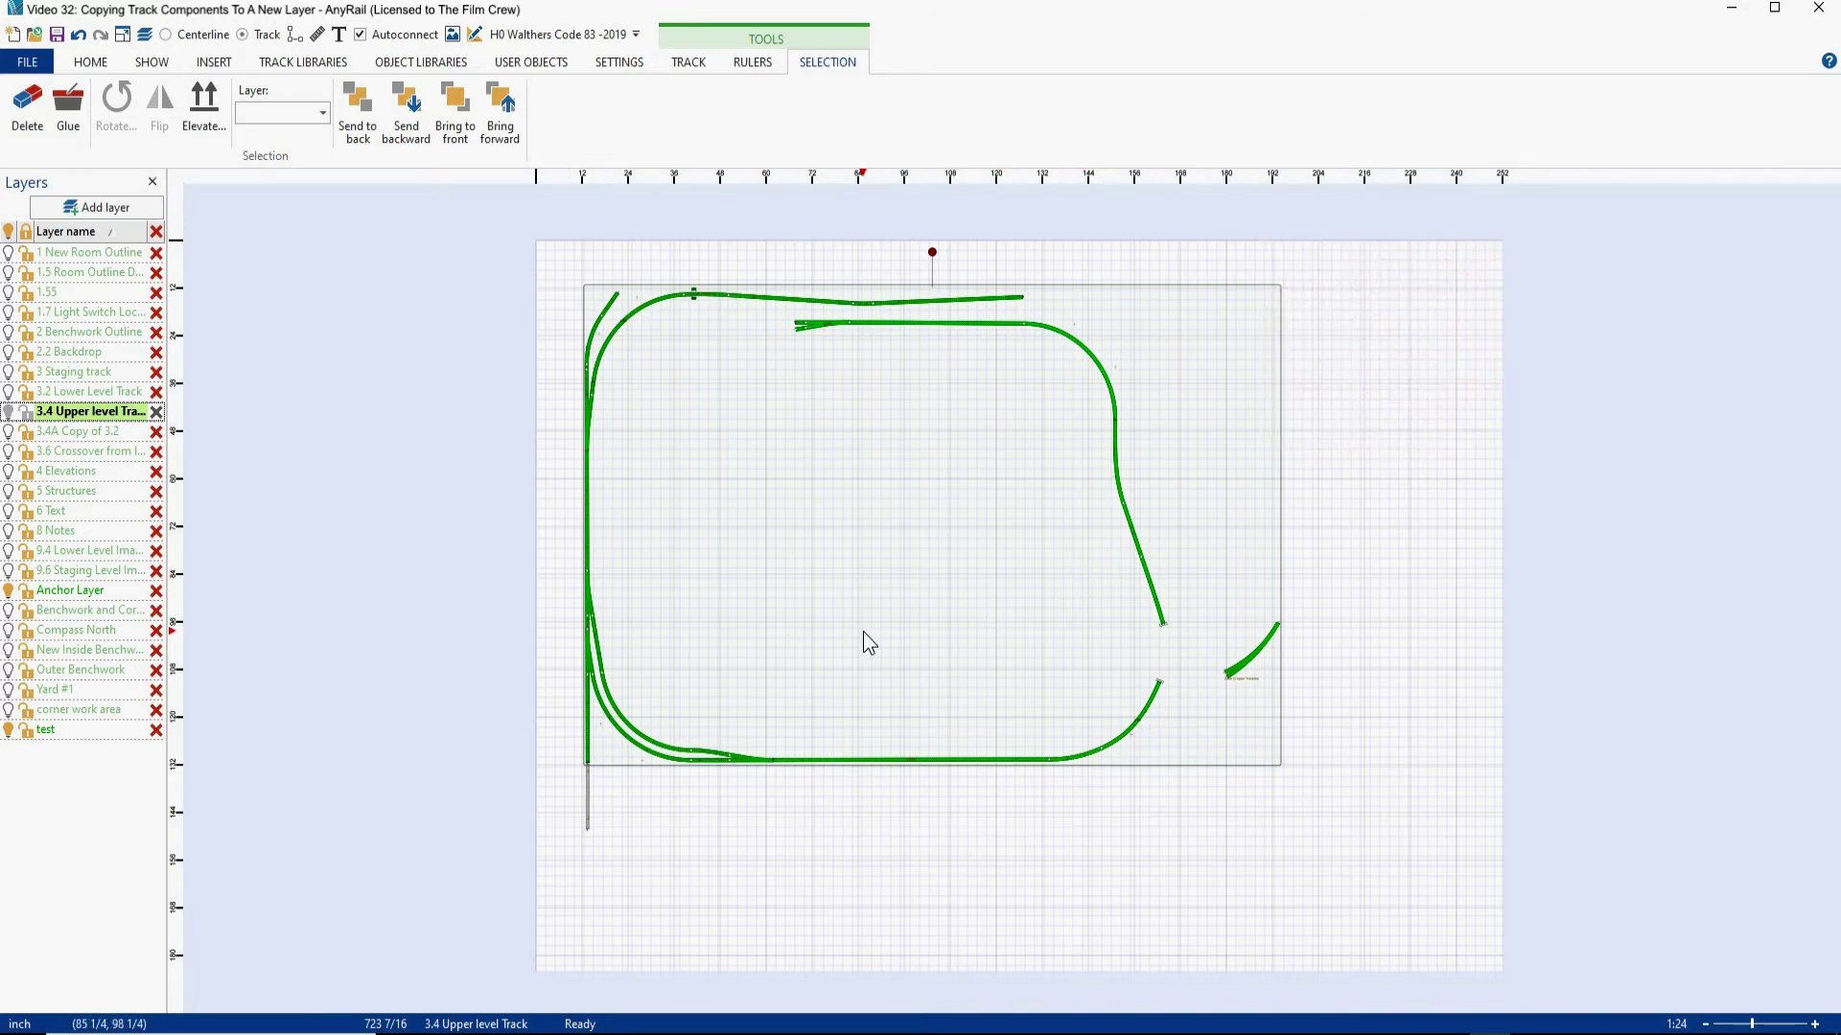
{"action": "left_click", "coordinate": [680, 874]}
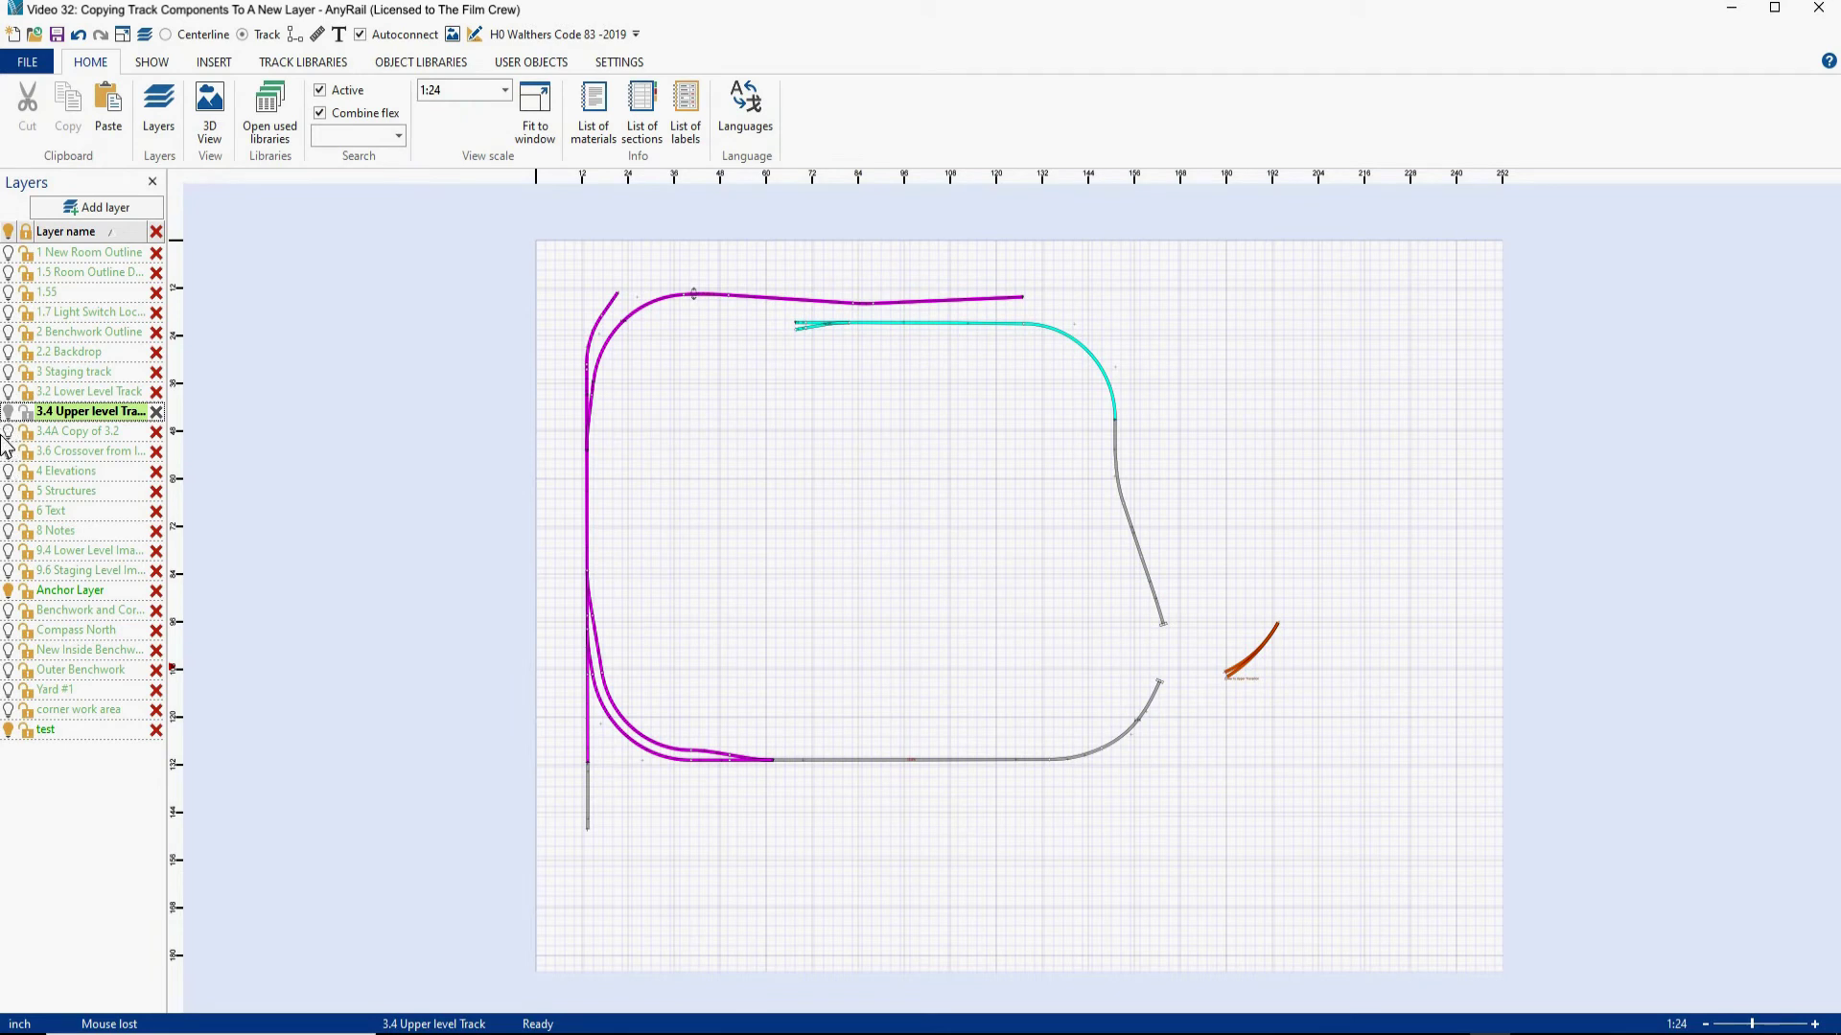
- Lock 3.4 Upper level Track, make 3.4A Copy of 3.2 current, and hide the upper-level and test layers
{"action": "left_click", "coordinate": [25, 412]}
{"action": "left_click", "coordinate": [79, 433]}
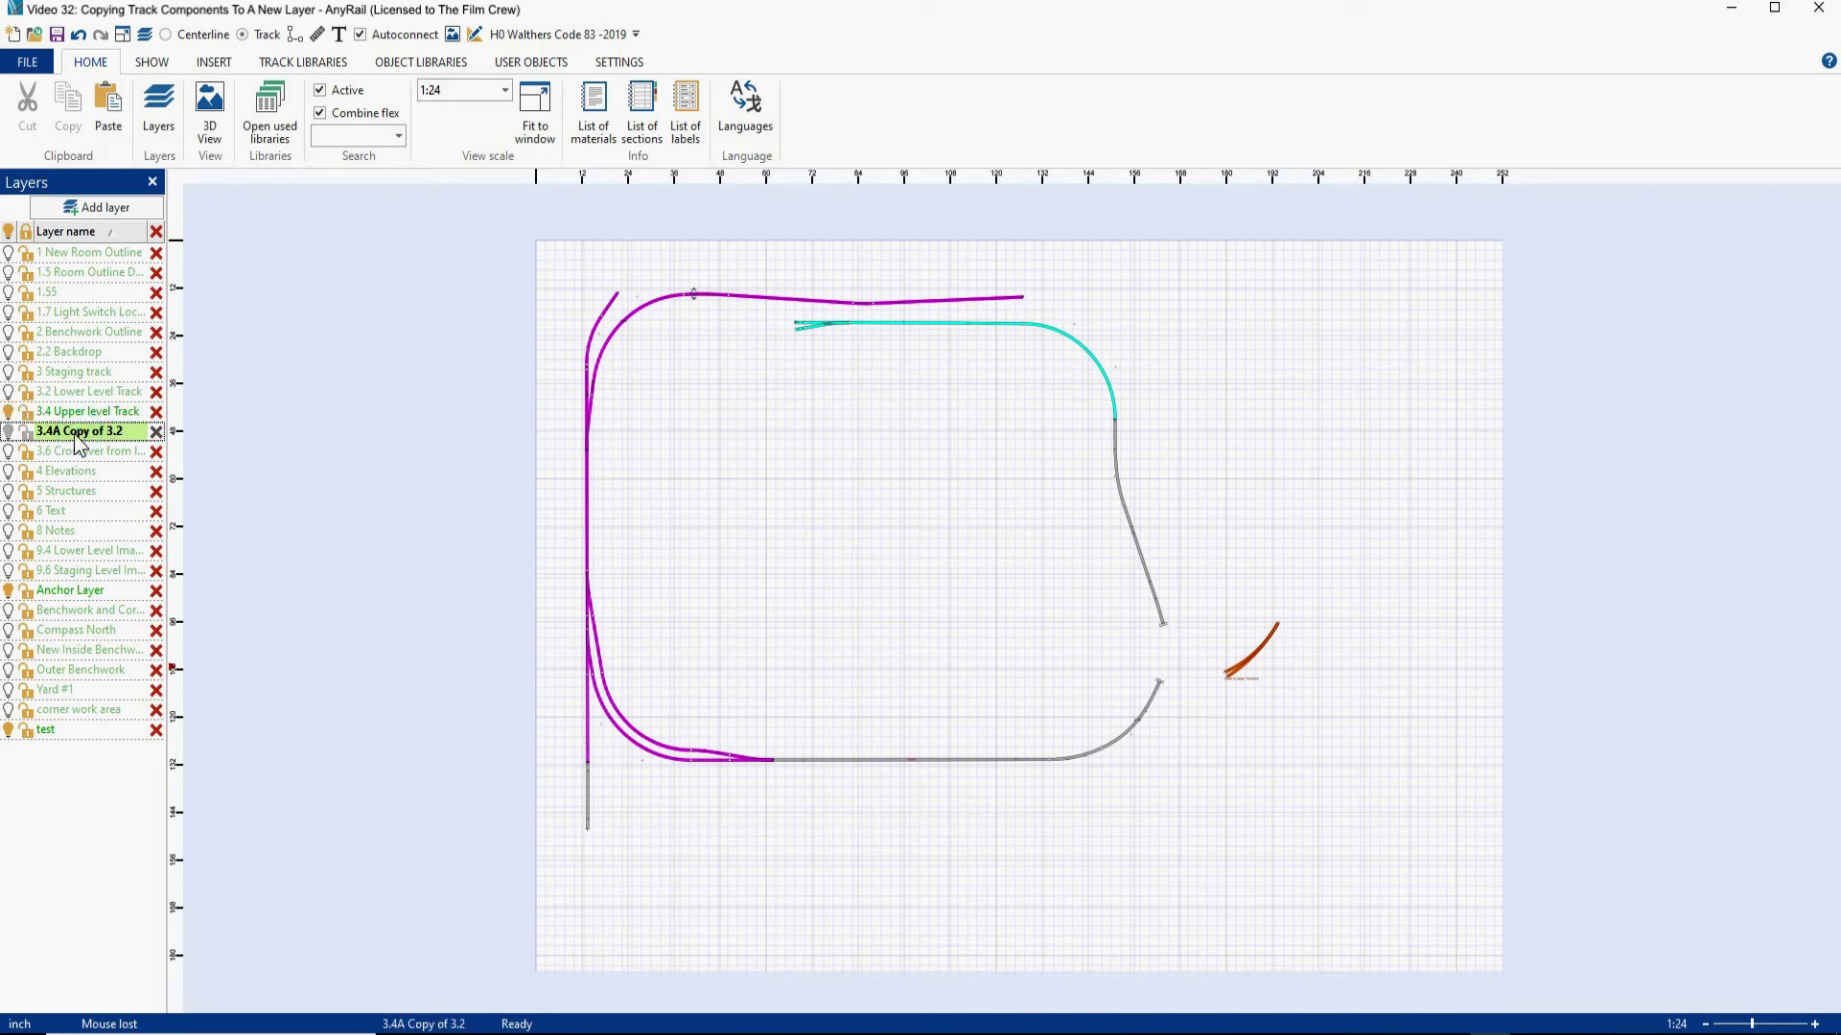
{"action": "left_click", "coordinate": [7, 414]}
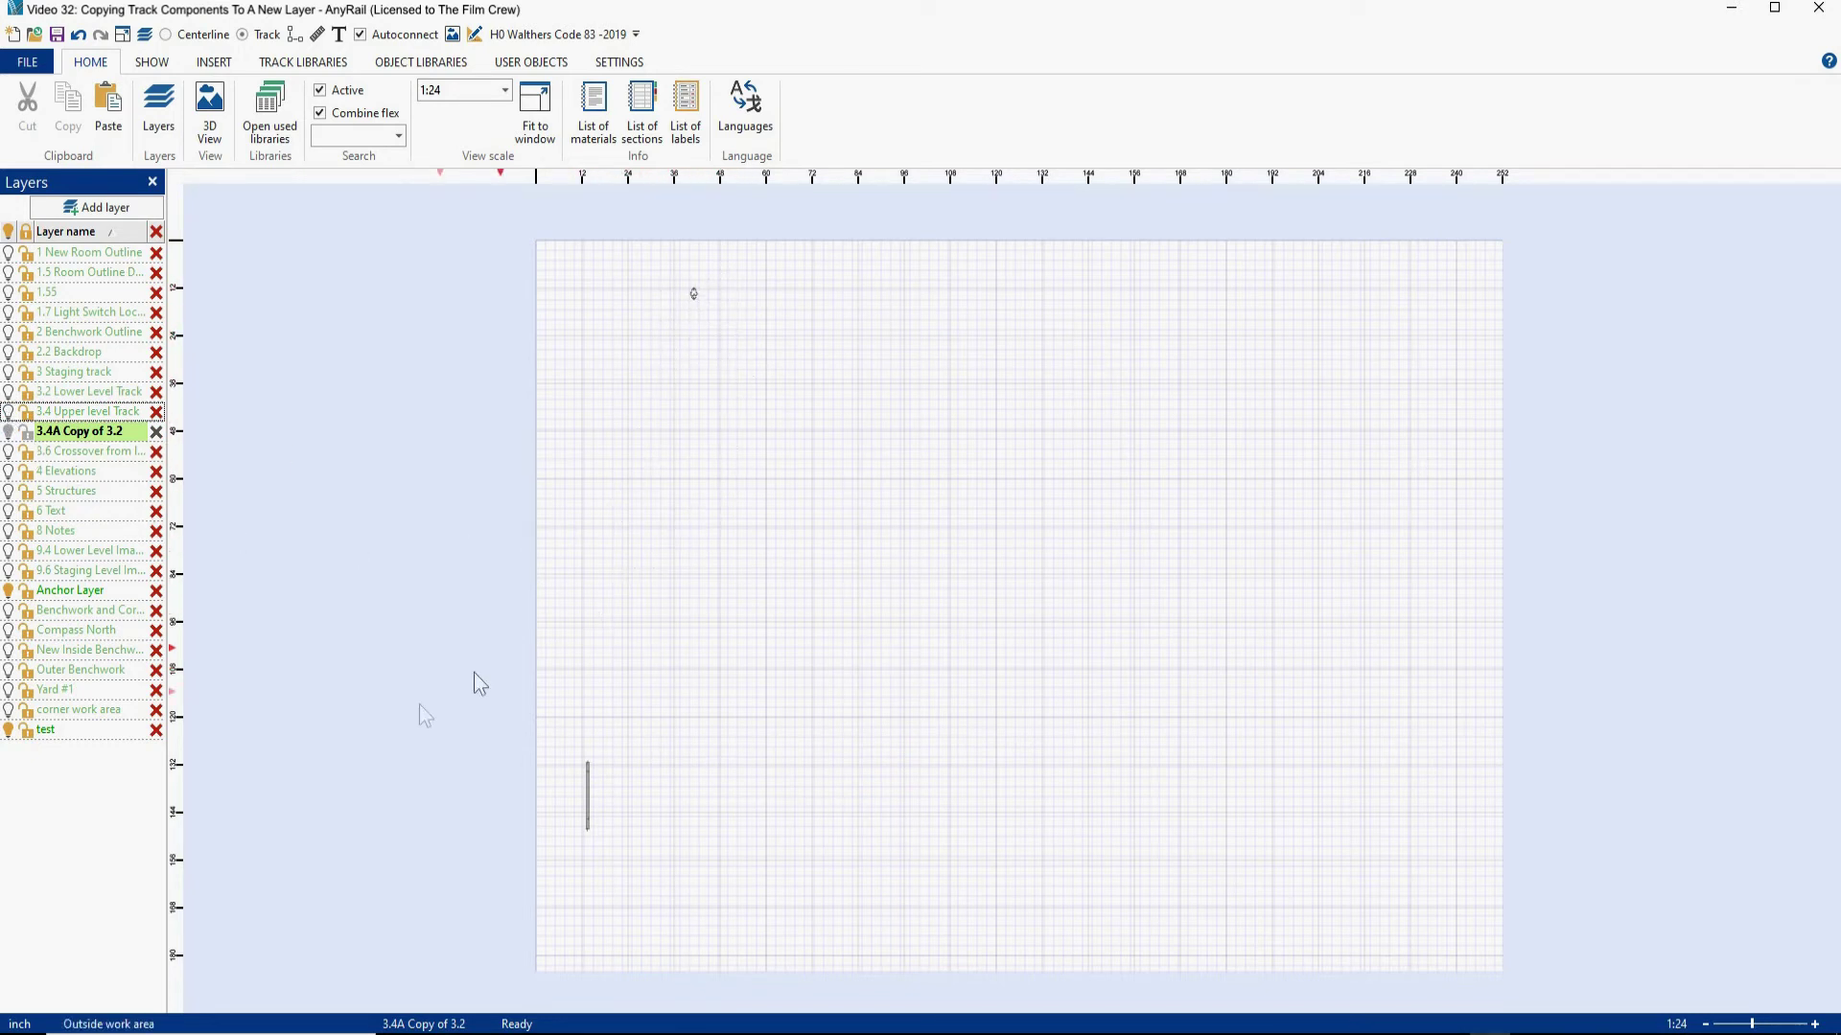
{"action": "left_click", "coordinate": [7, 730]}
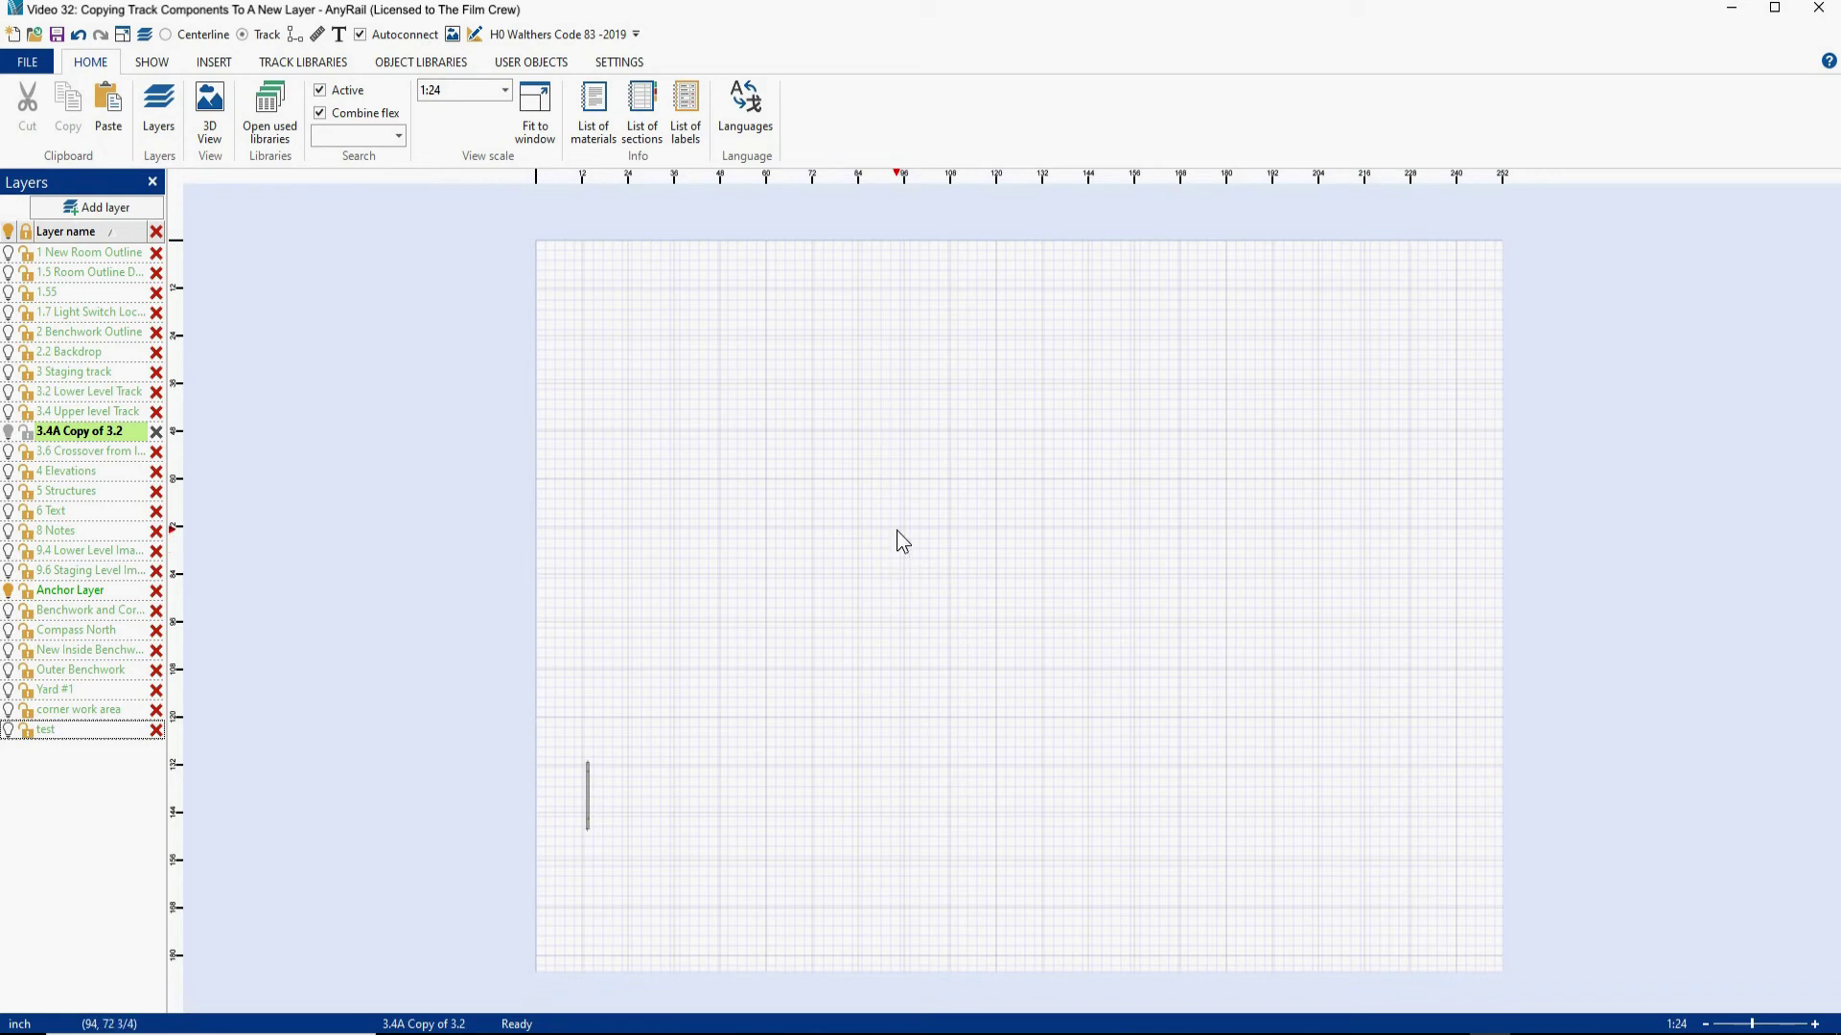
- Paste the copied loop onto 3.4A Copy of 3.2 and snap its lower-left end to the anchor straight
{"action": "left_click", "coordinate": [867, 528]}
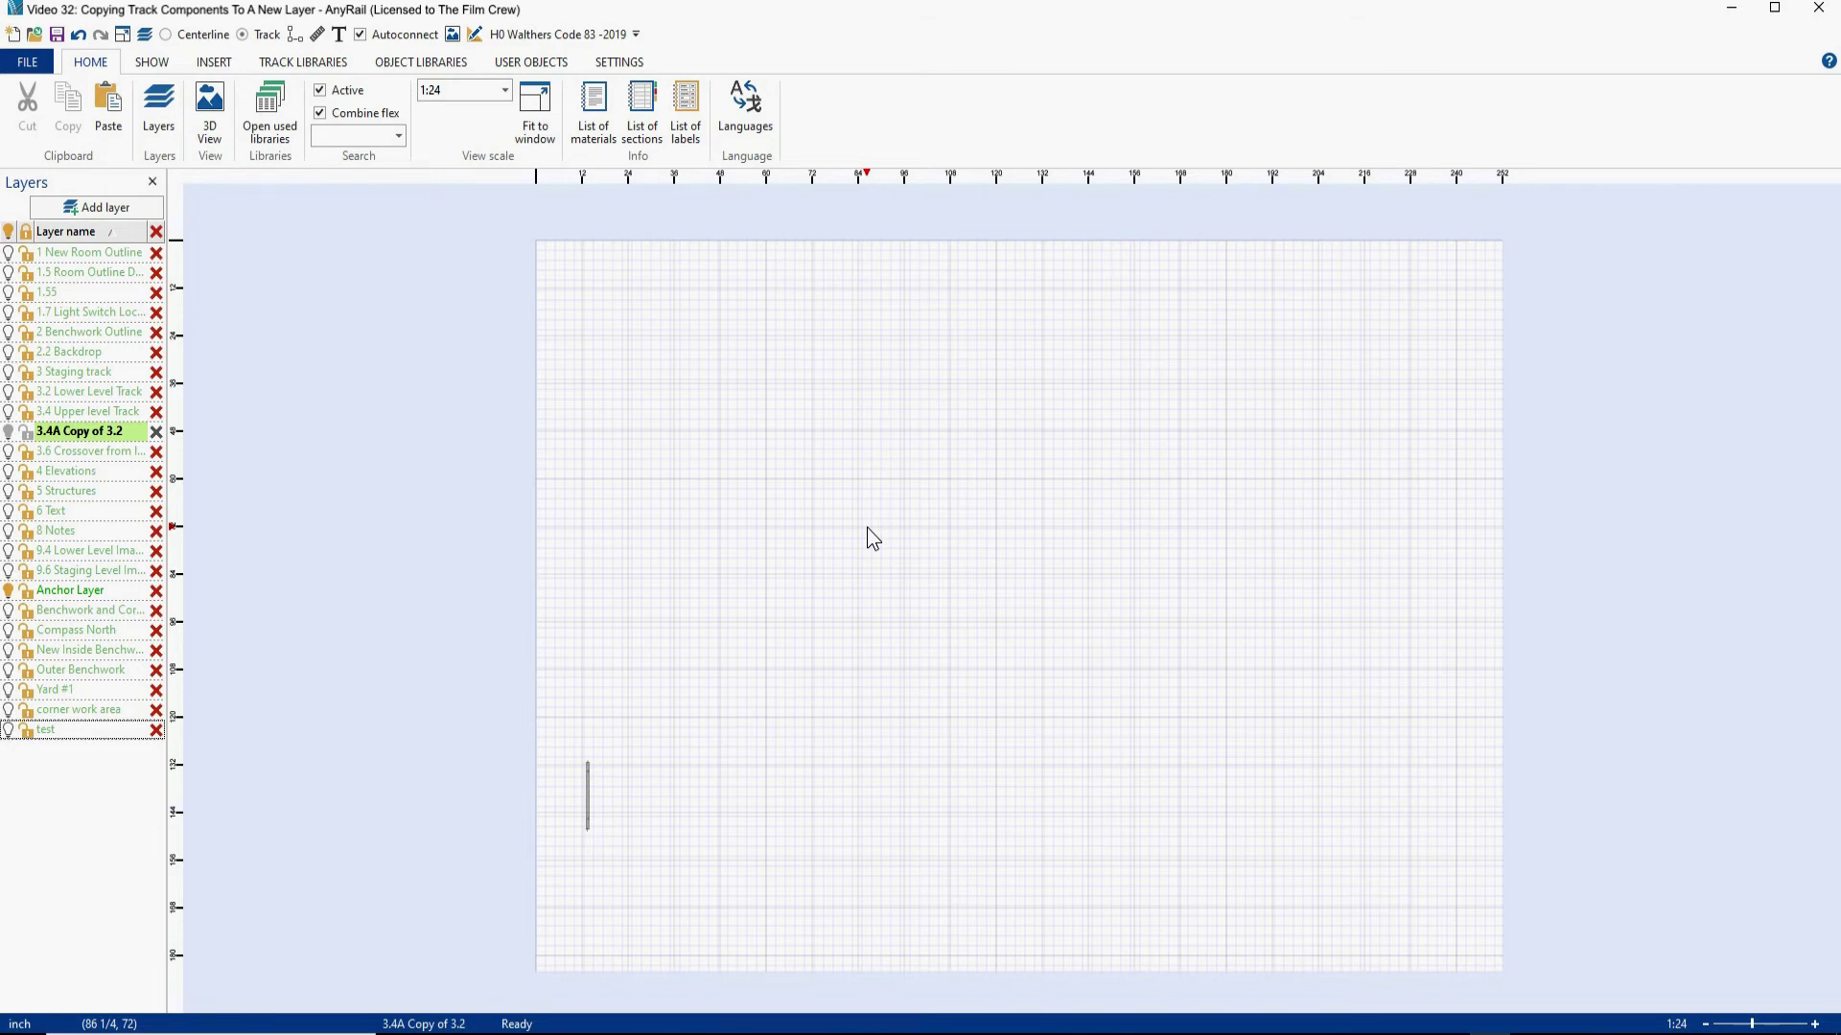
{"action": "key", "text": "ctrl+v"}
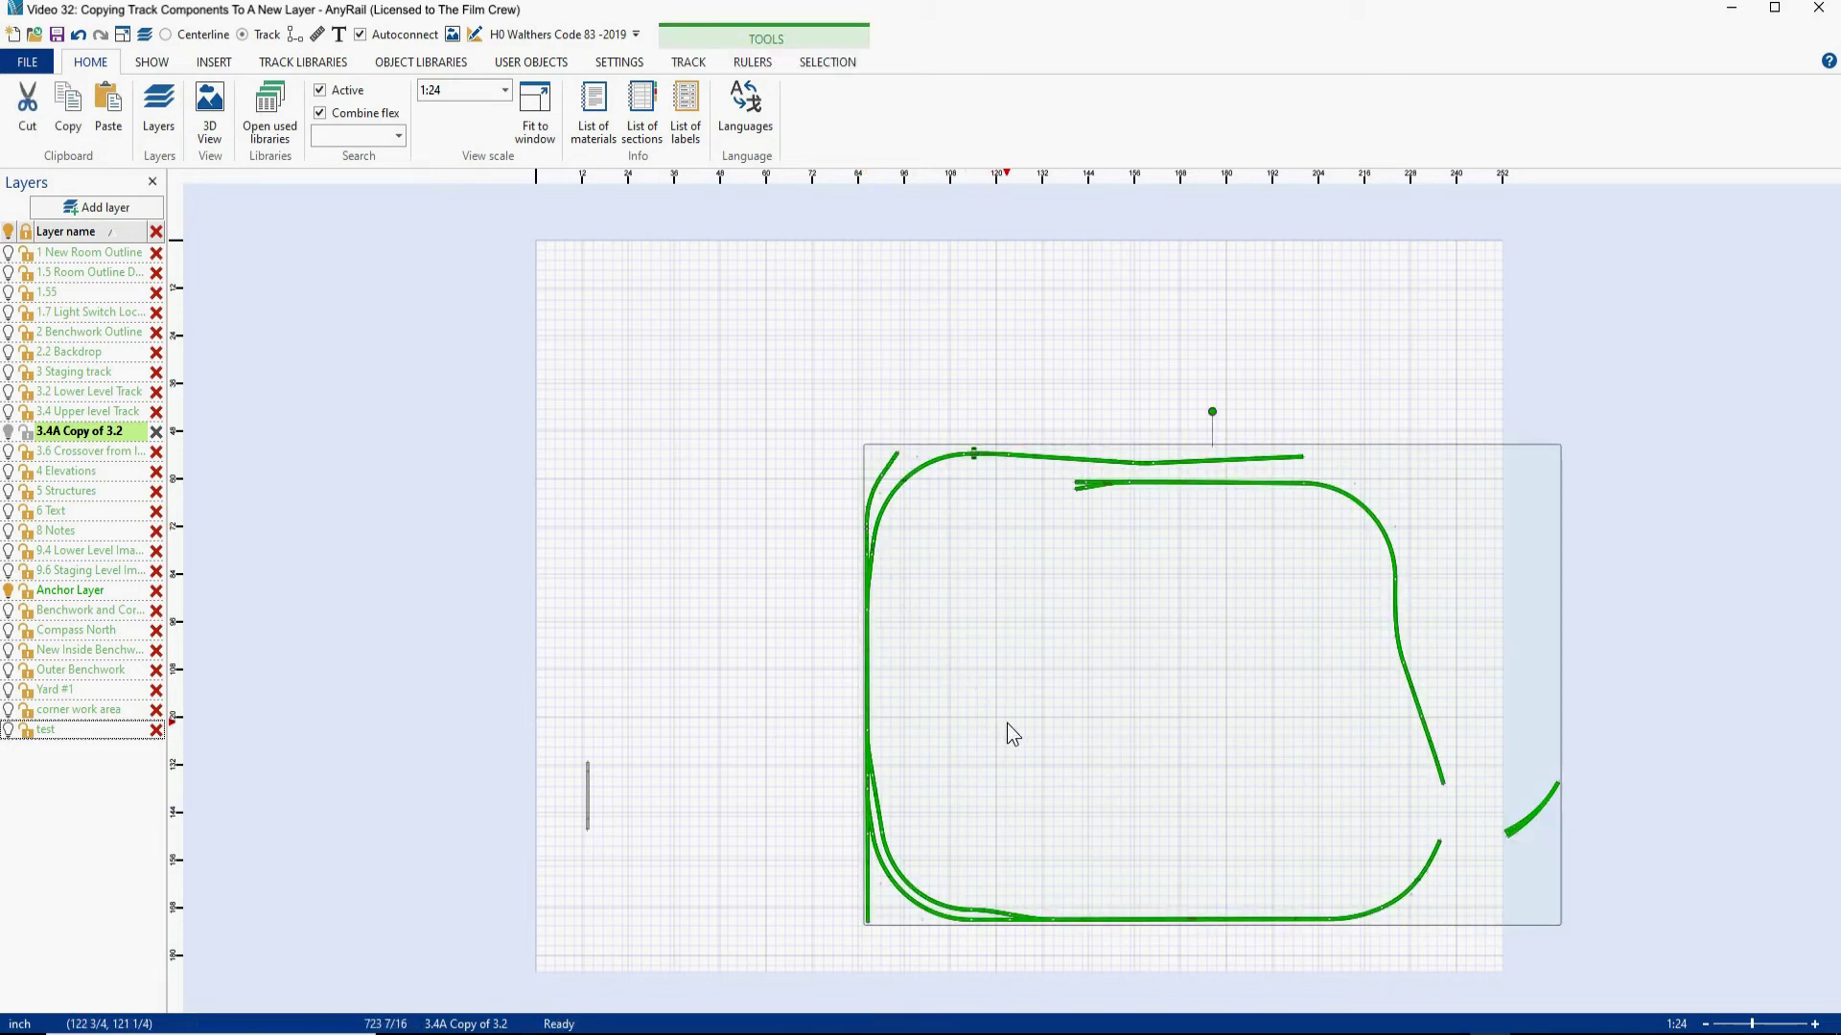
{"action": "left_click", "coordinate": [869, 912]}
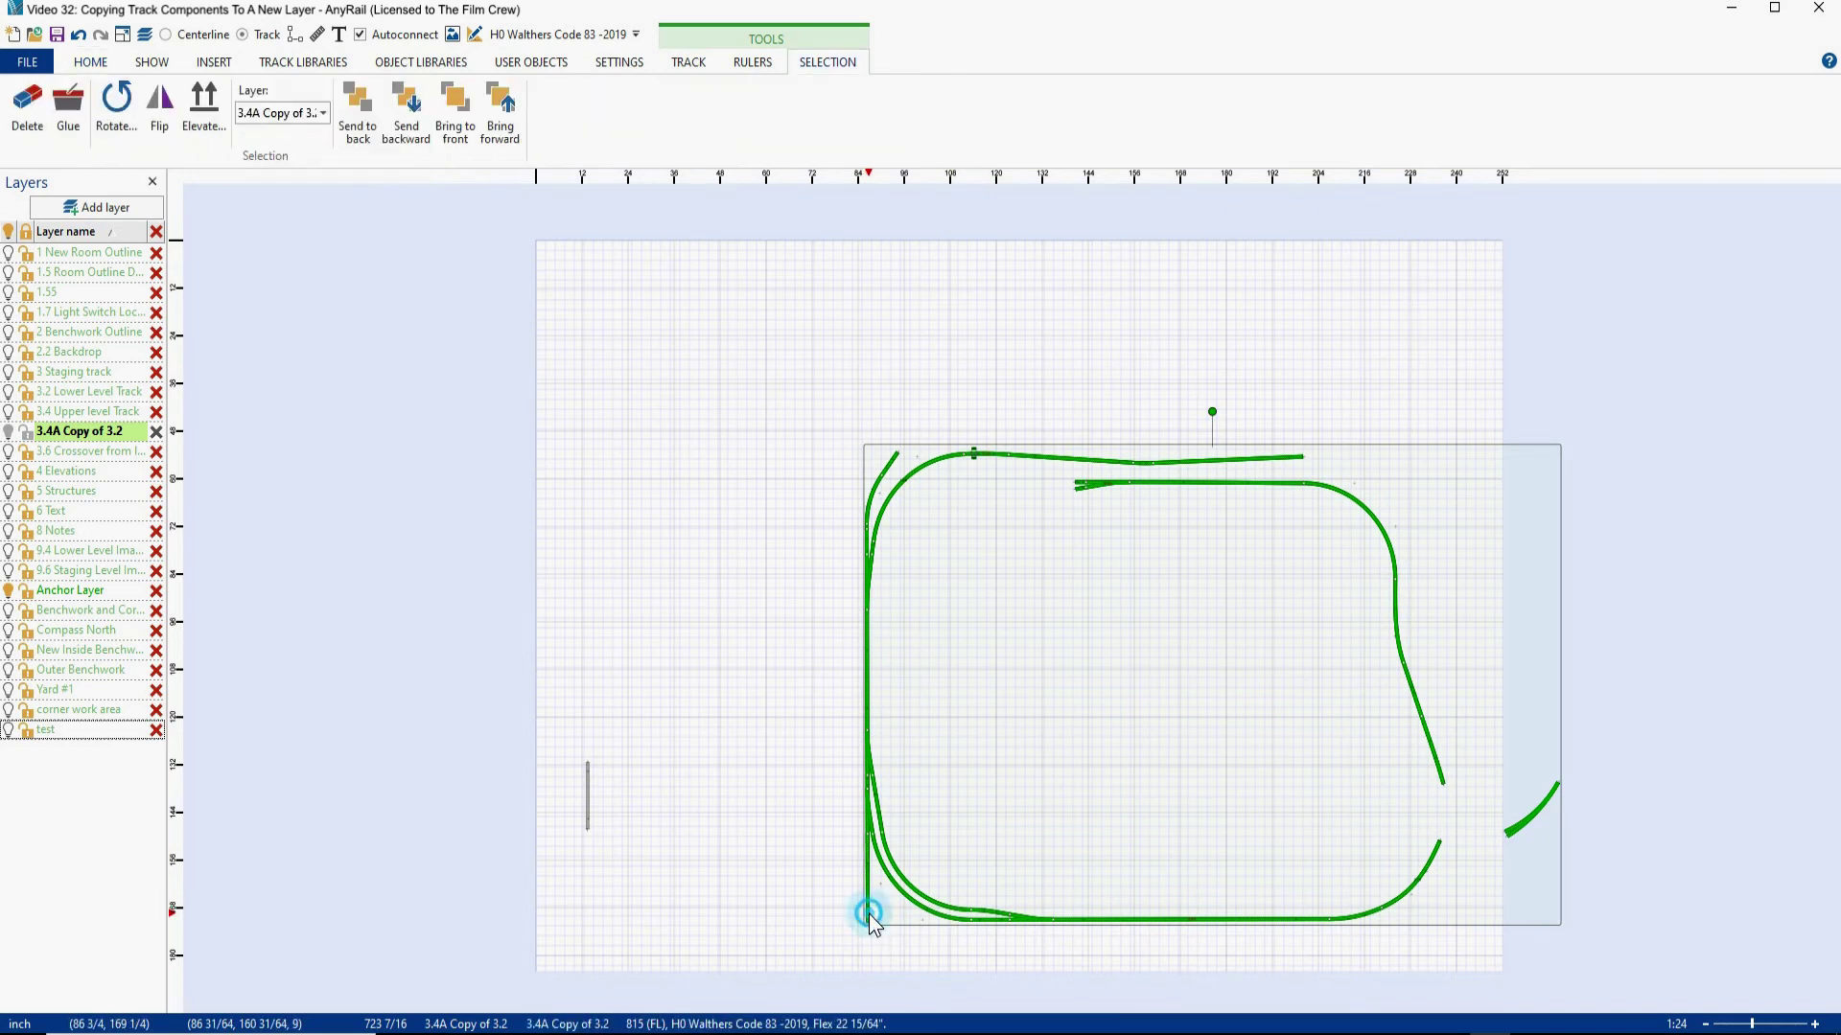
{"action": "left_click_drag", "start_coordinate": [868, 912], "coordinate": [588, 753]}
{"action": "key", "text": "Escape"}
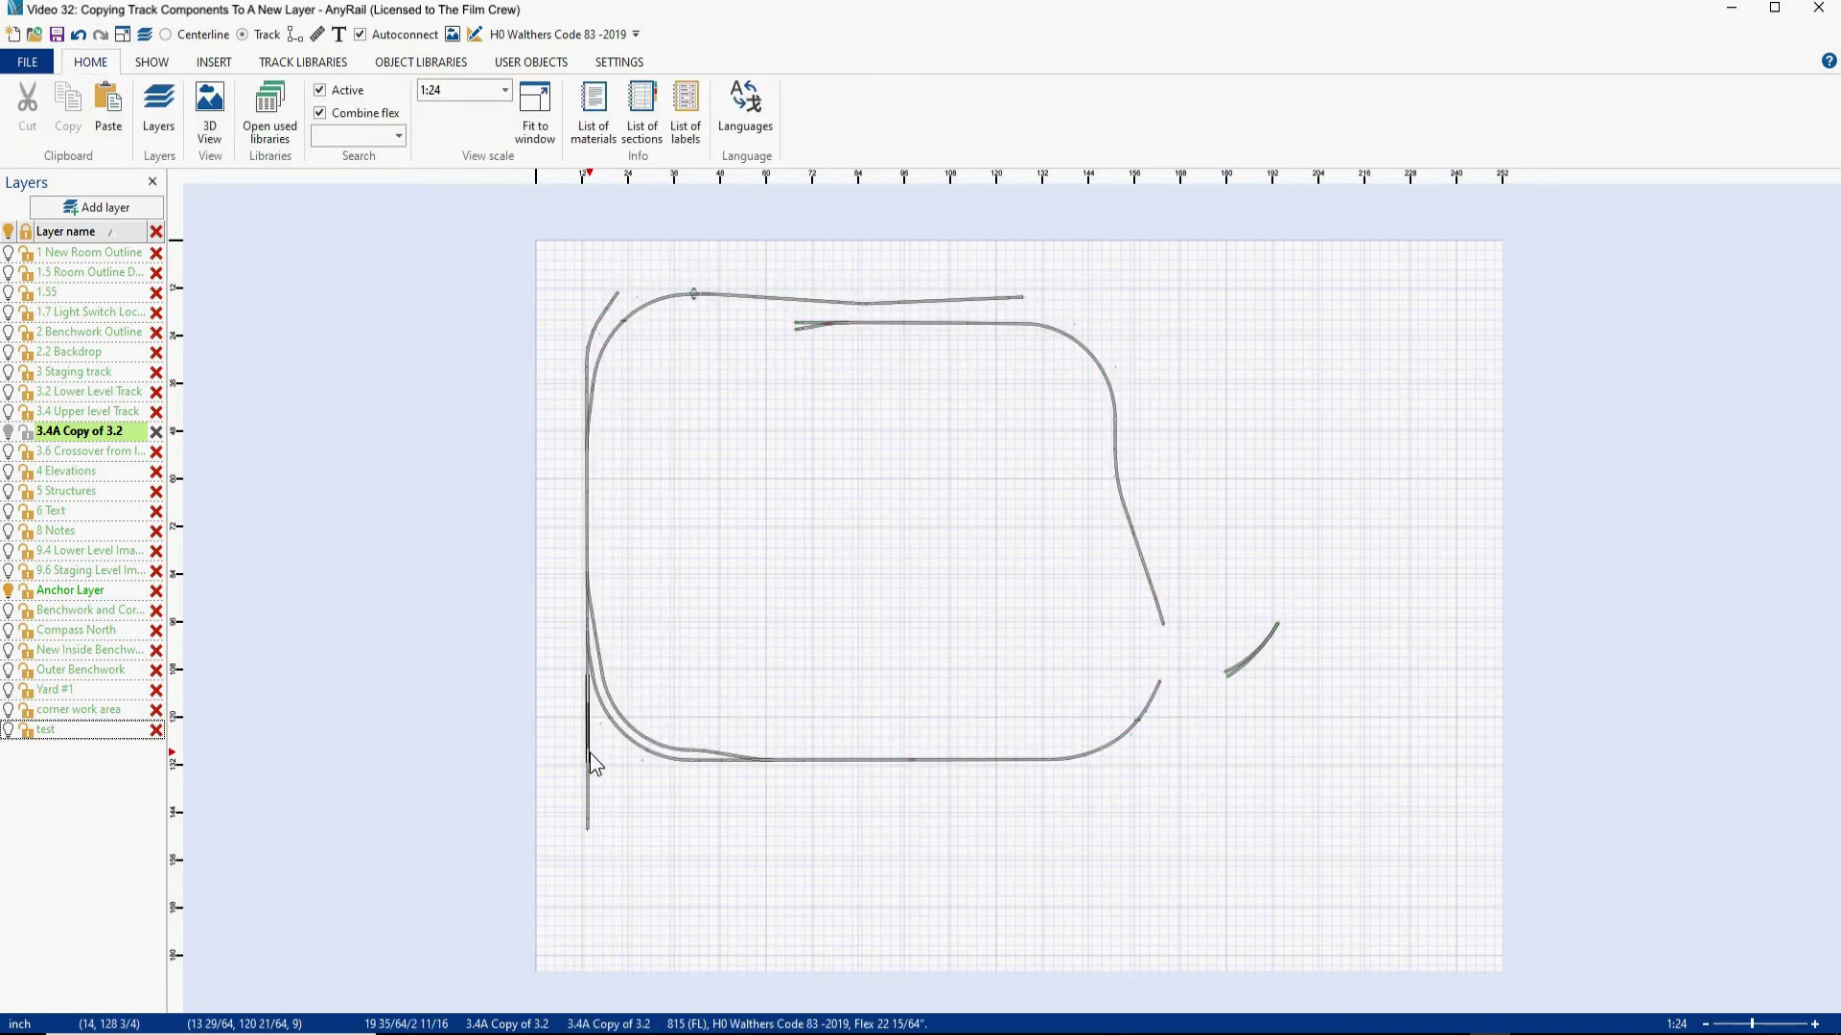
- Show the 3.4 Upper level Track layer beneath the copy and zoom in on it
{"action": "left_click", "coordinate": [8, 412]}
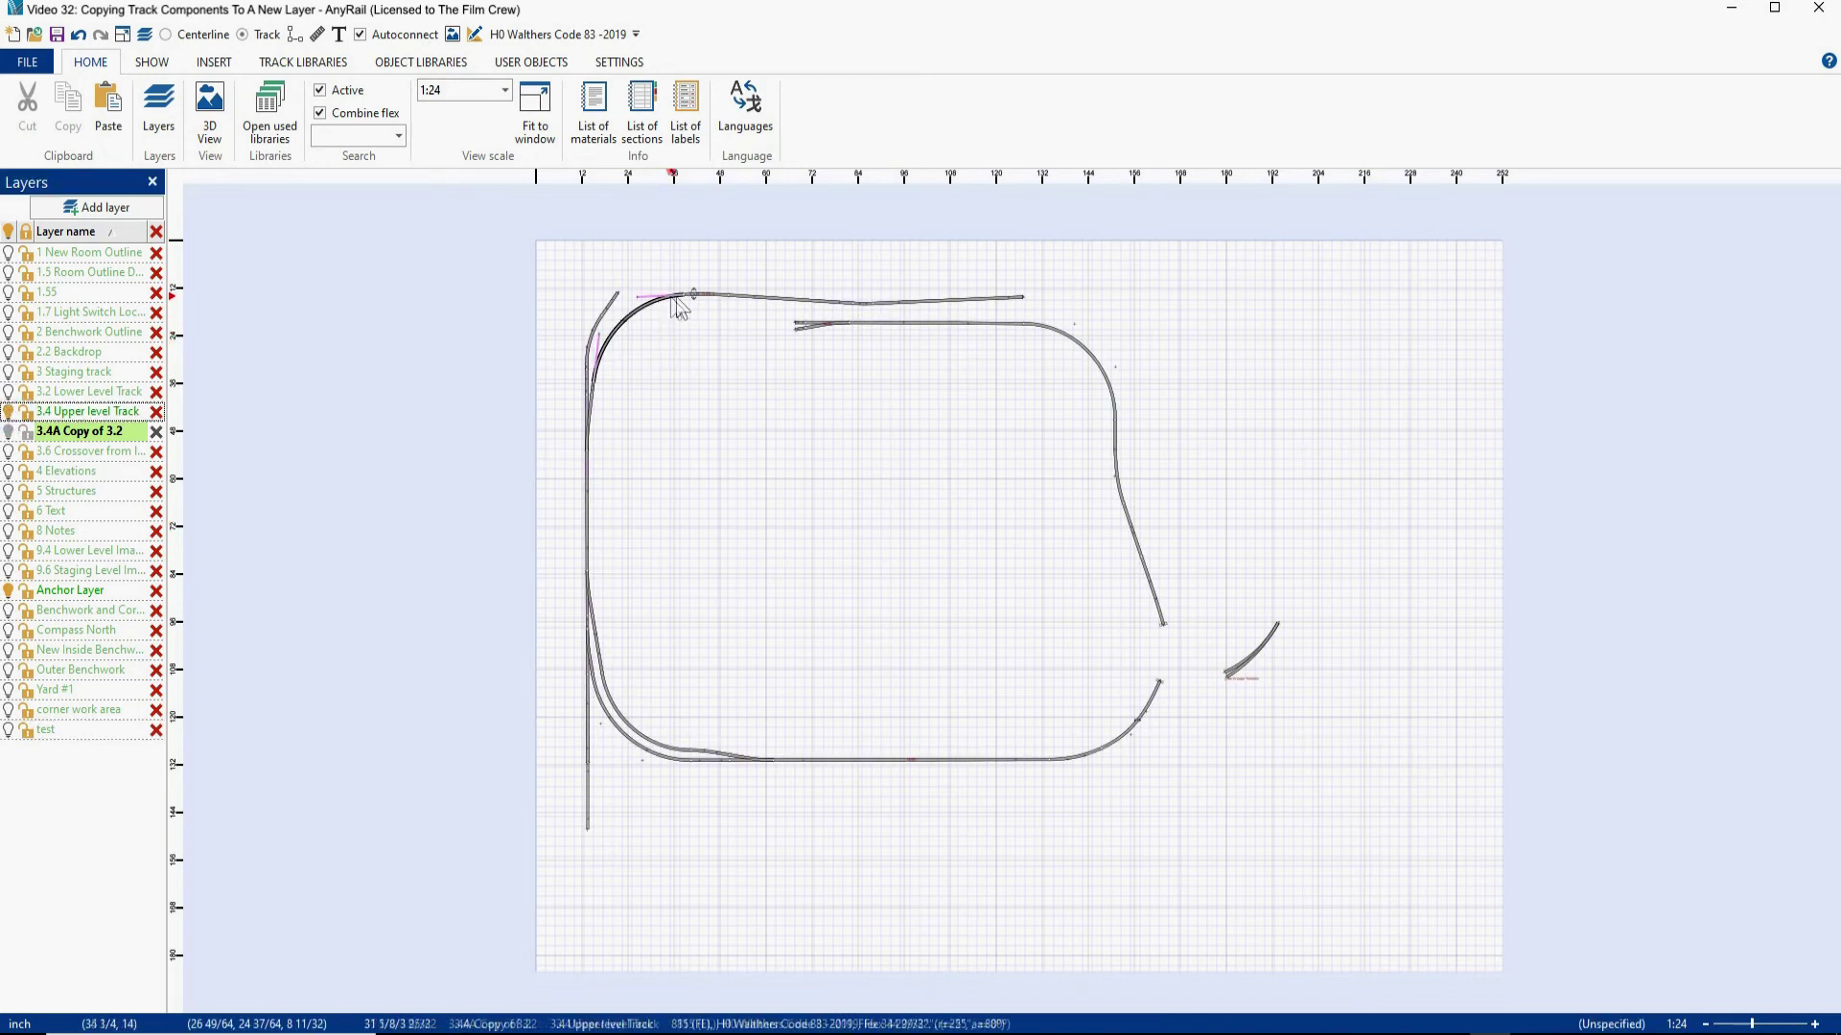
{"action": "left_click", "coordinate": [9, 414]}
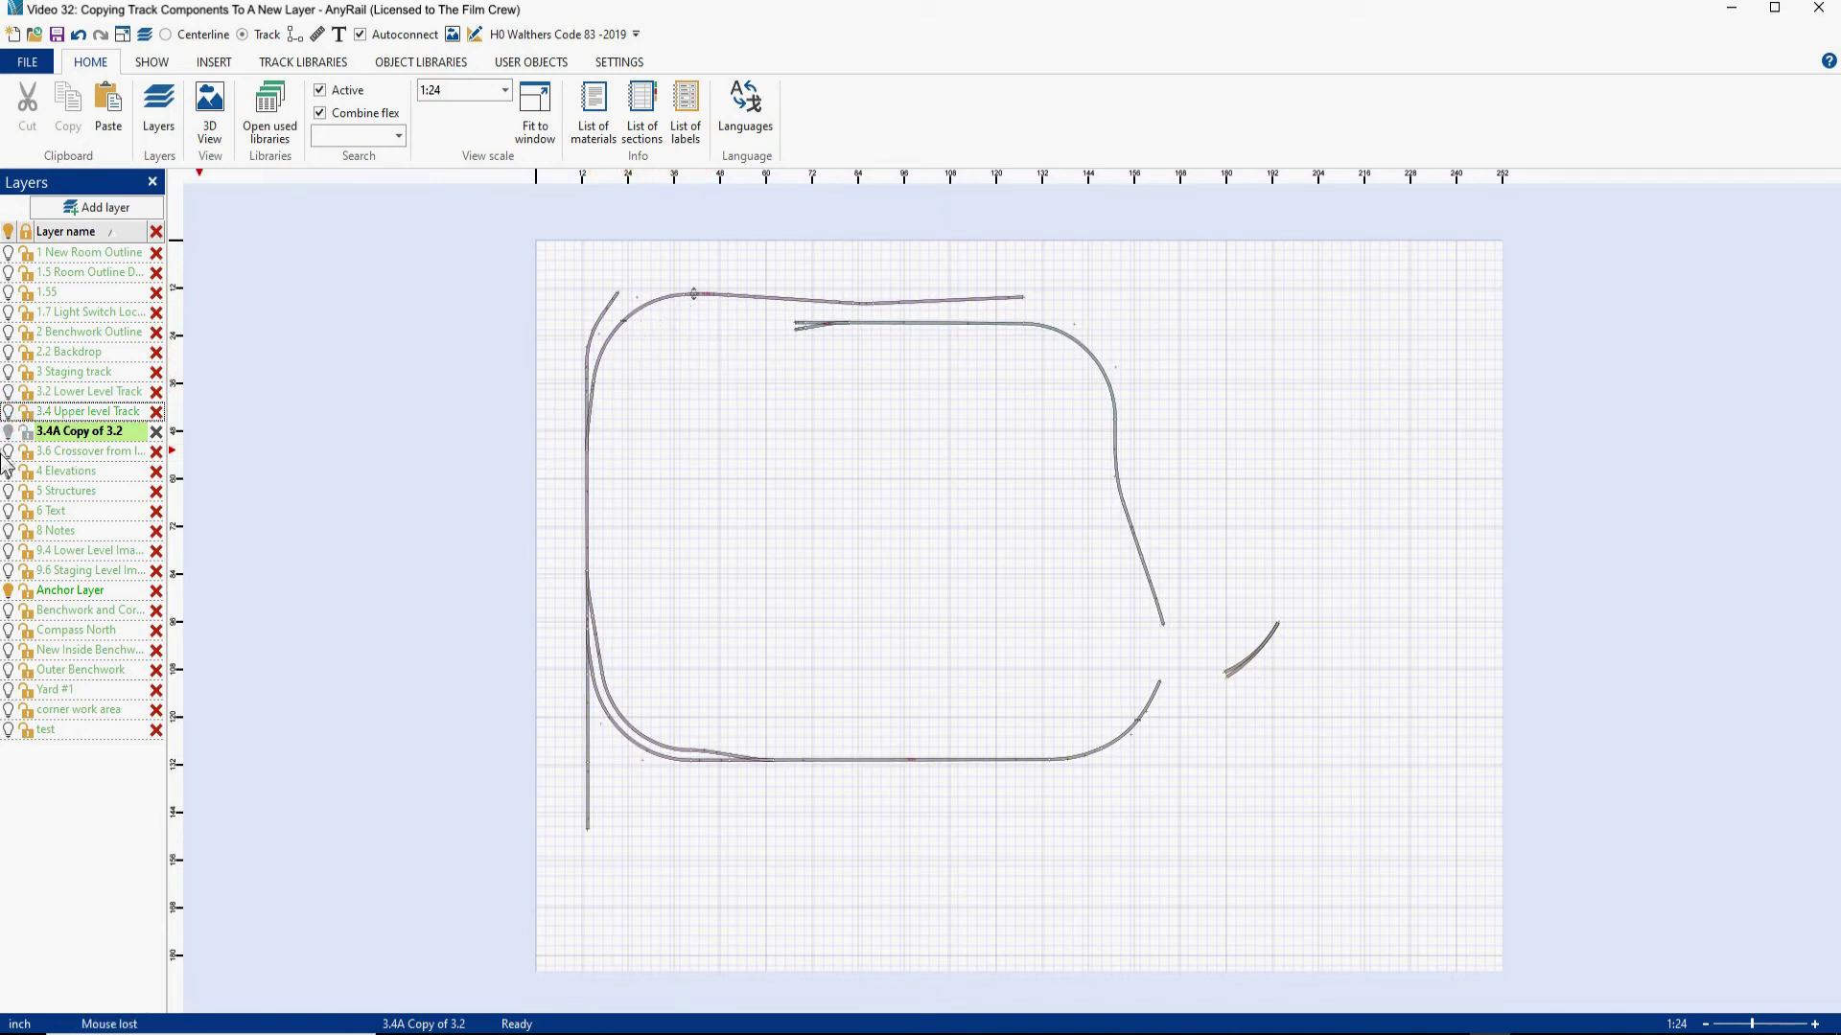
{"action": "scroll", "coordinate": [535, 278], "scroll_direction": "up", "scroll_amount": 2}
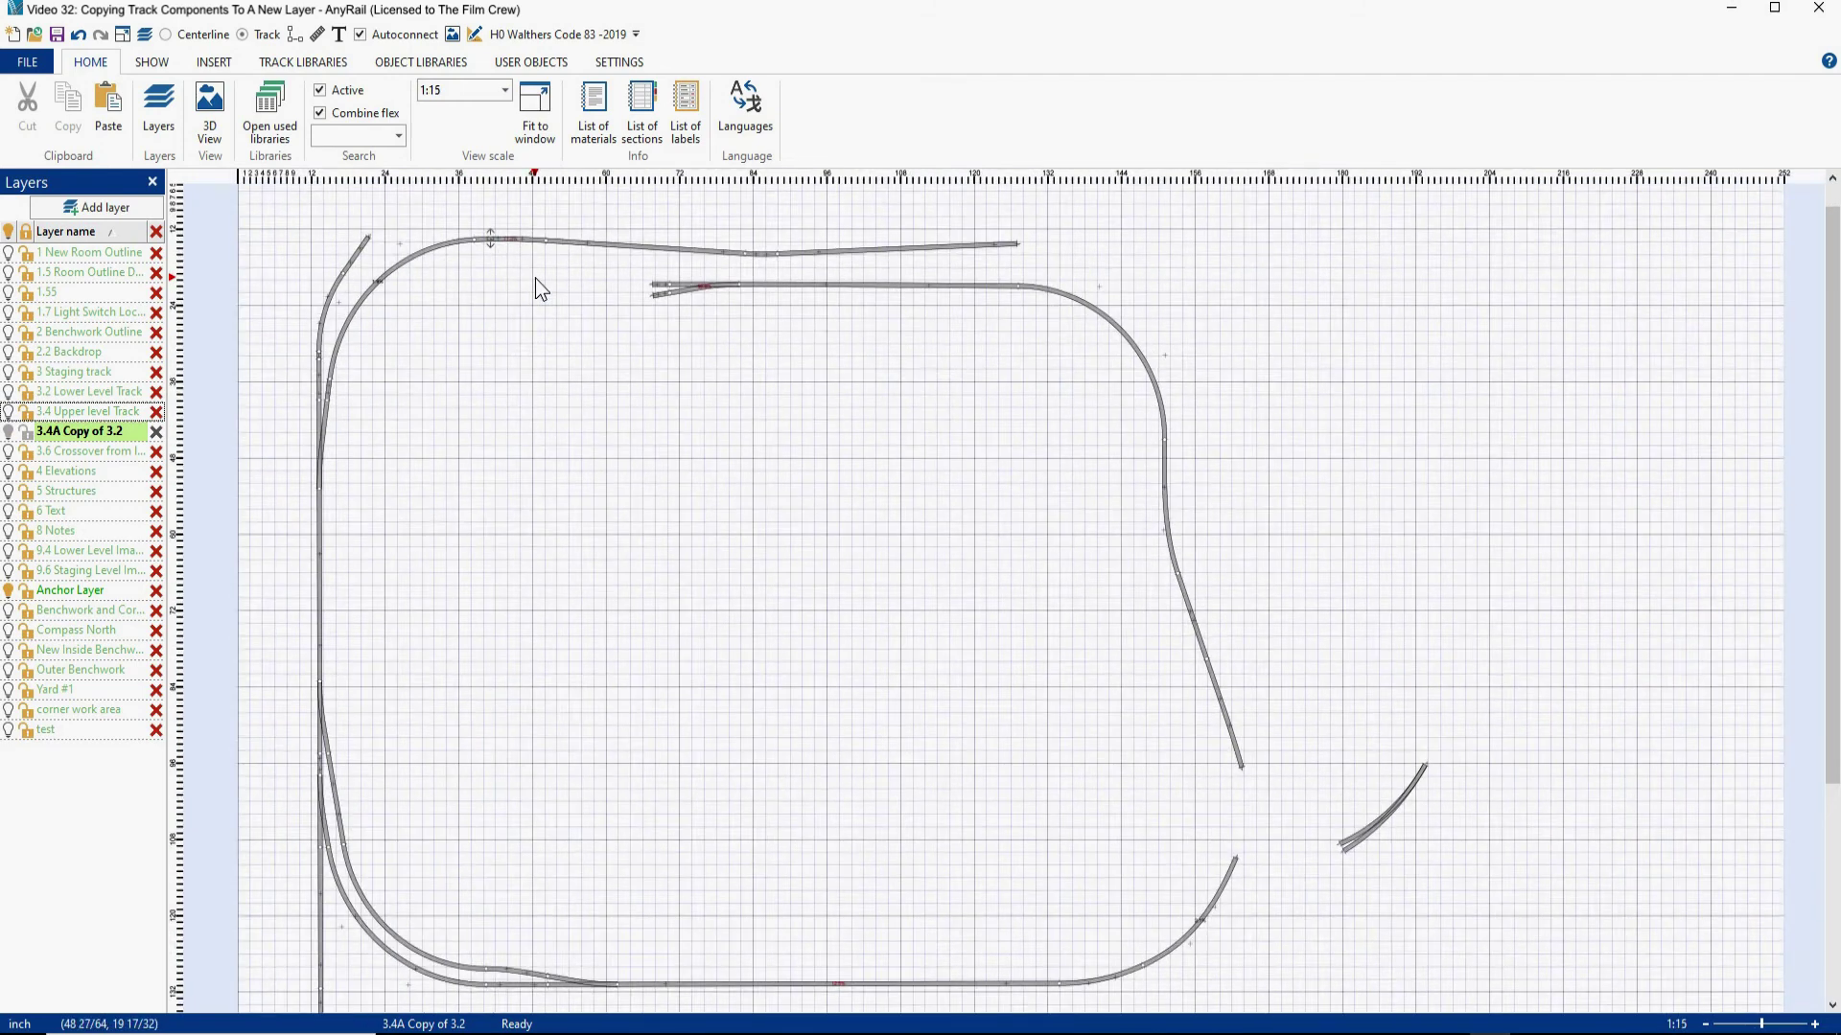
{"action": "left_click", "coordinate": [9, 413]}
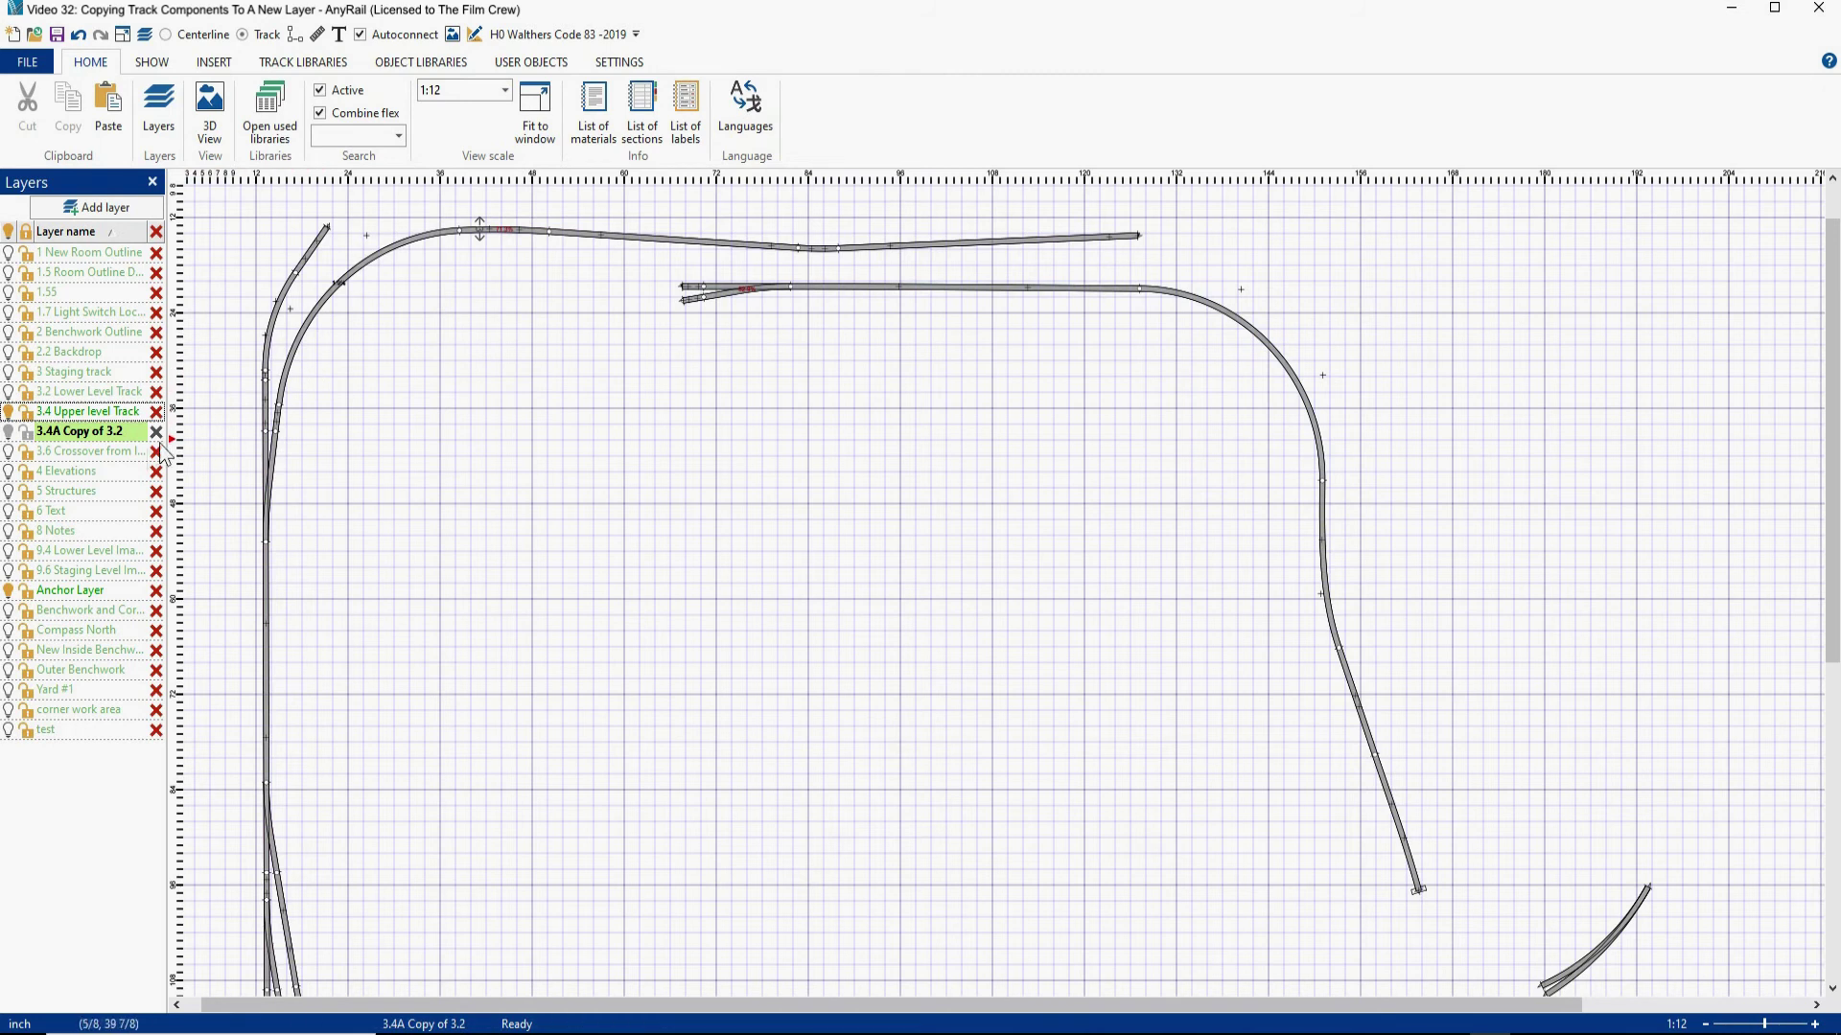
- Make 3.4 Upper level Track the current layer, then toggle the 3.4A Copy layer off and on to compare
{"action": "left_click", "coordinate": [93, 414]}
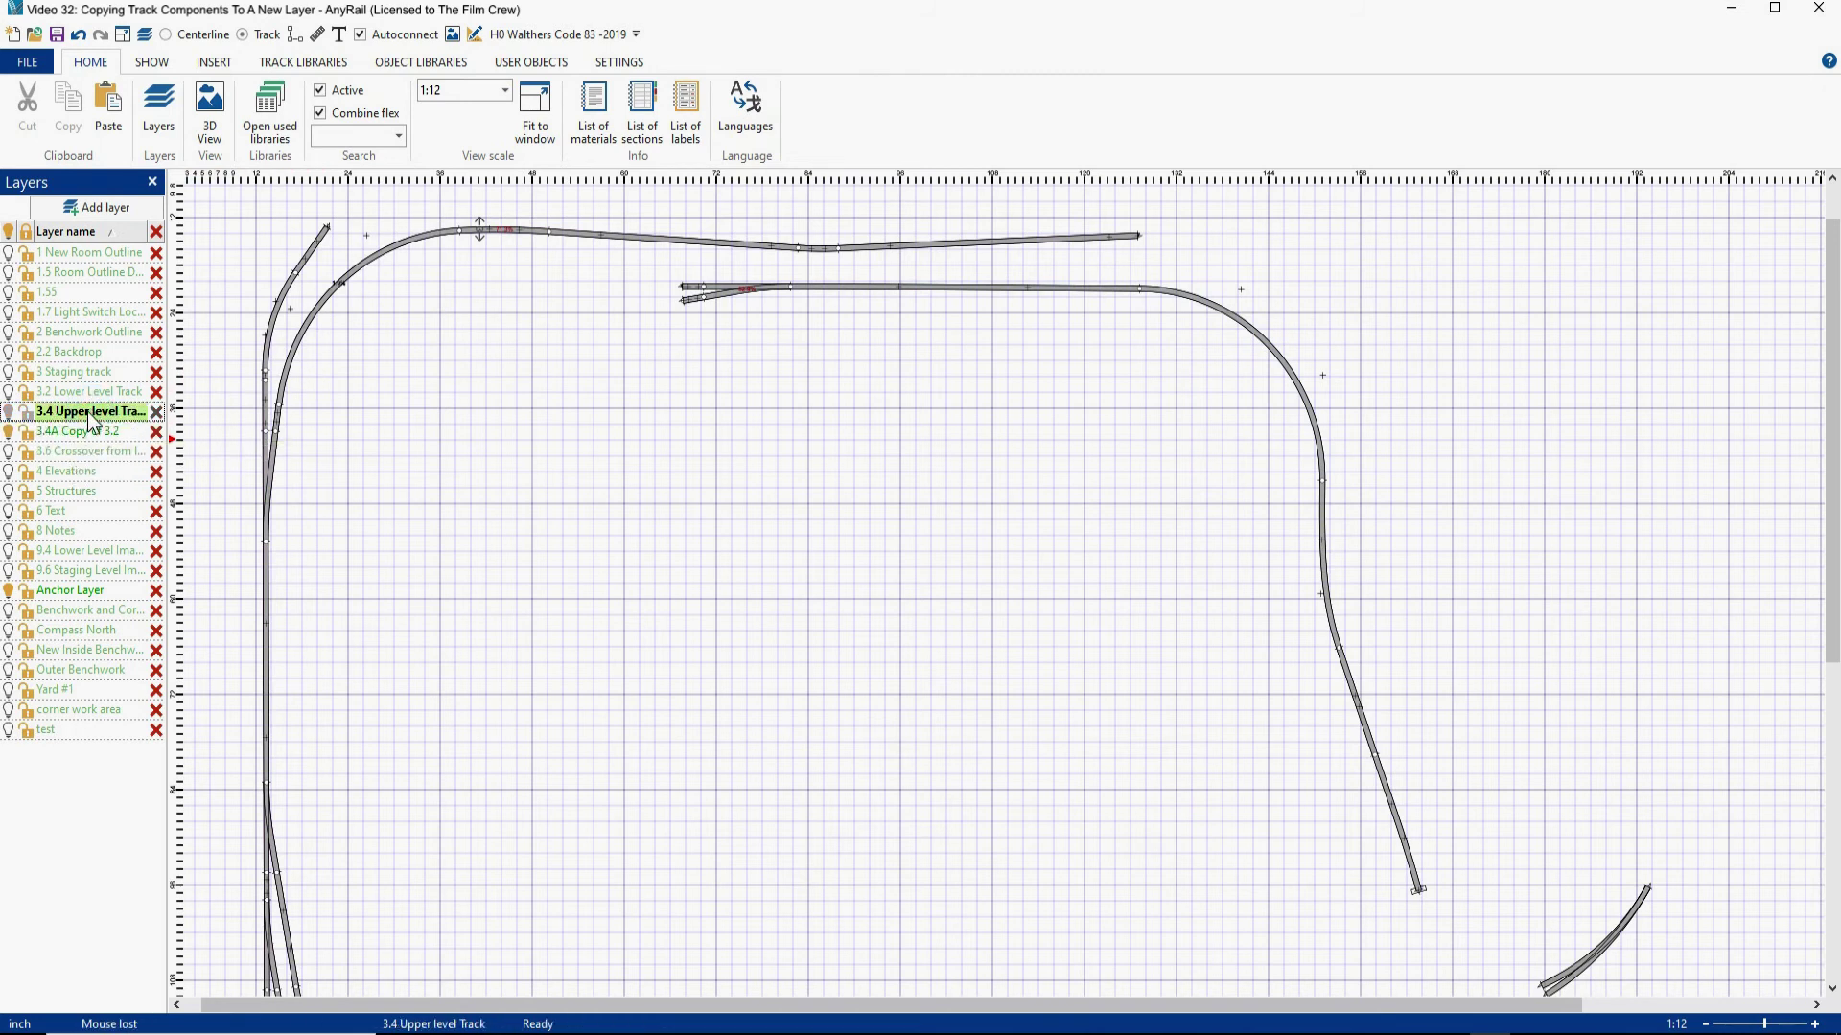
{"action": "left_click", "coordinate": [9, 433]}
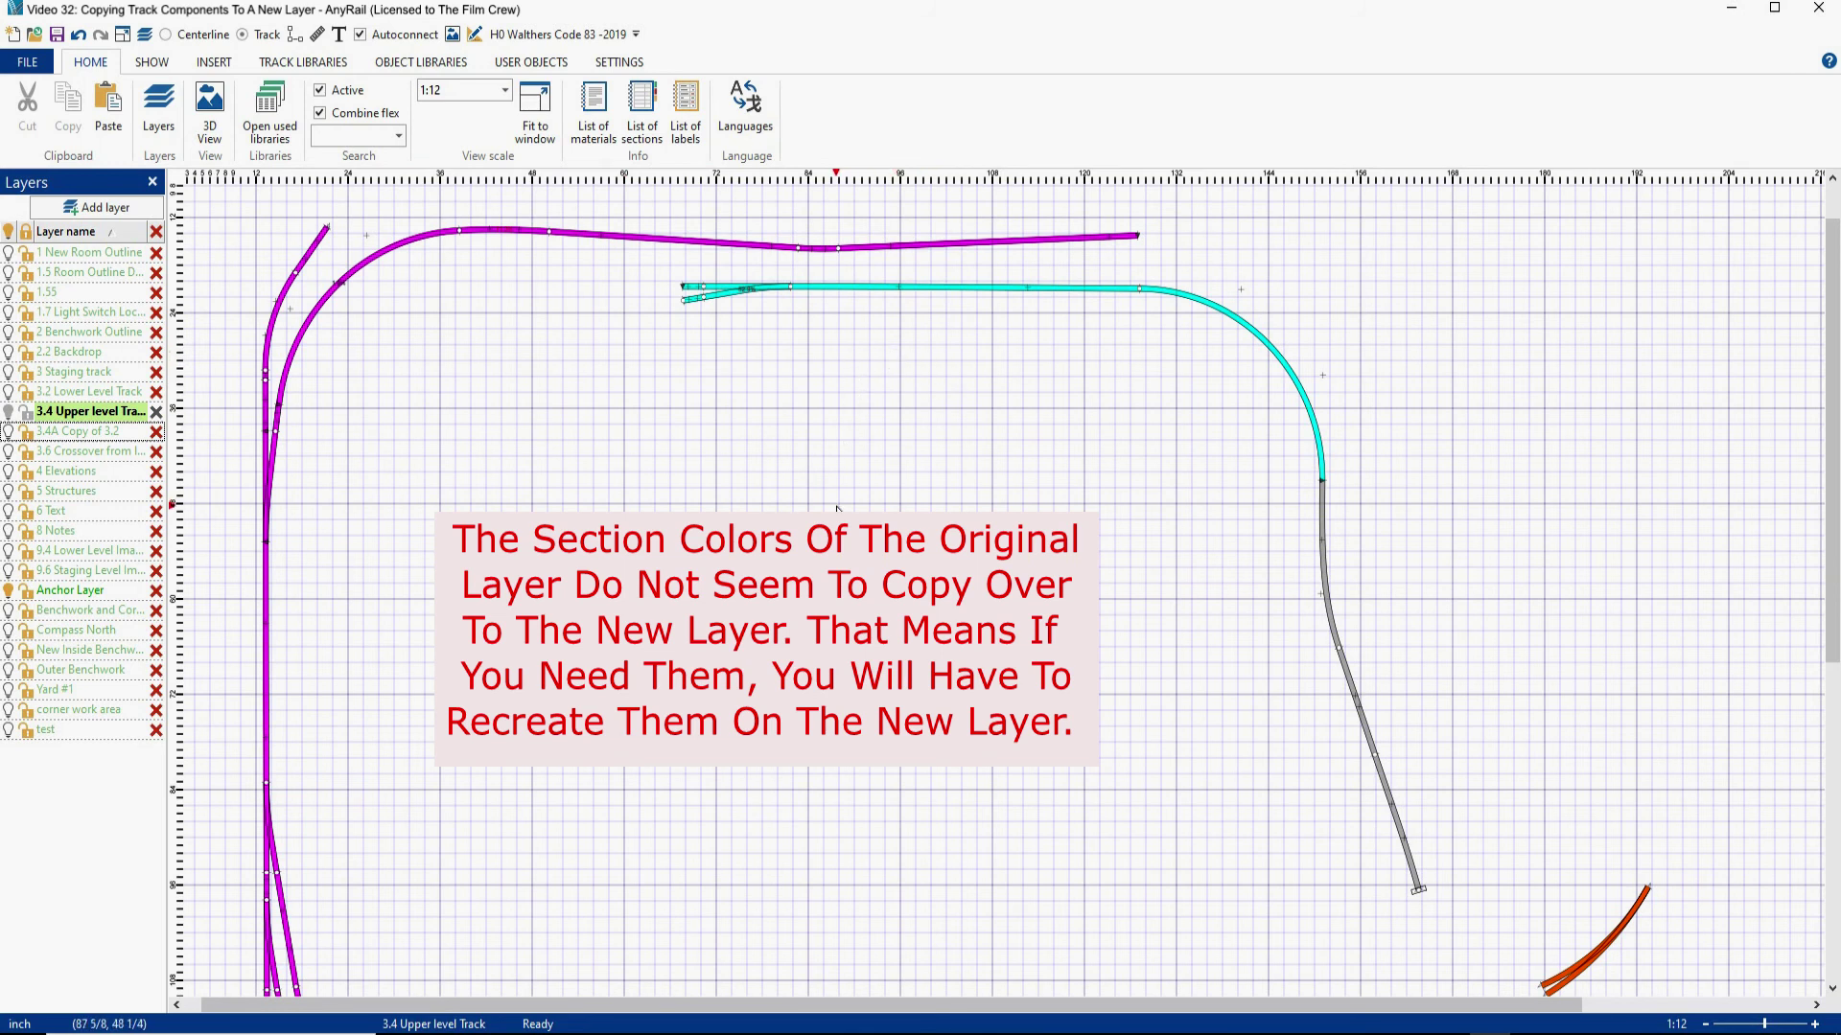
{"action": "left_click", "coordinate": [9, 433]}
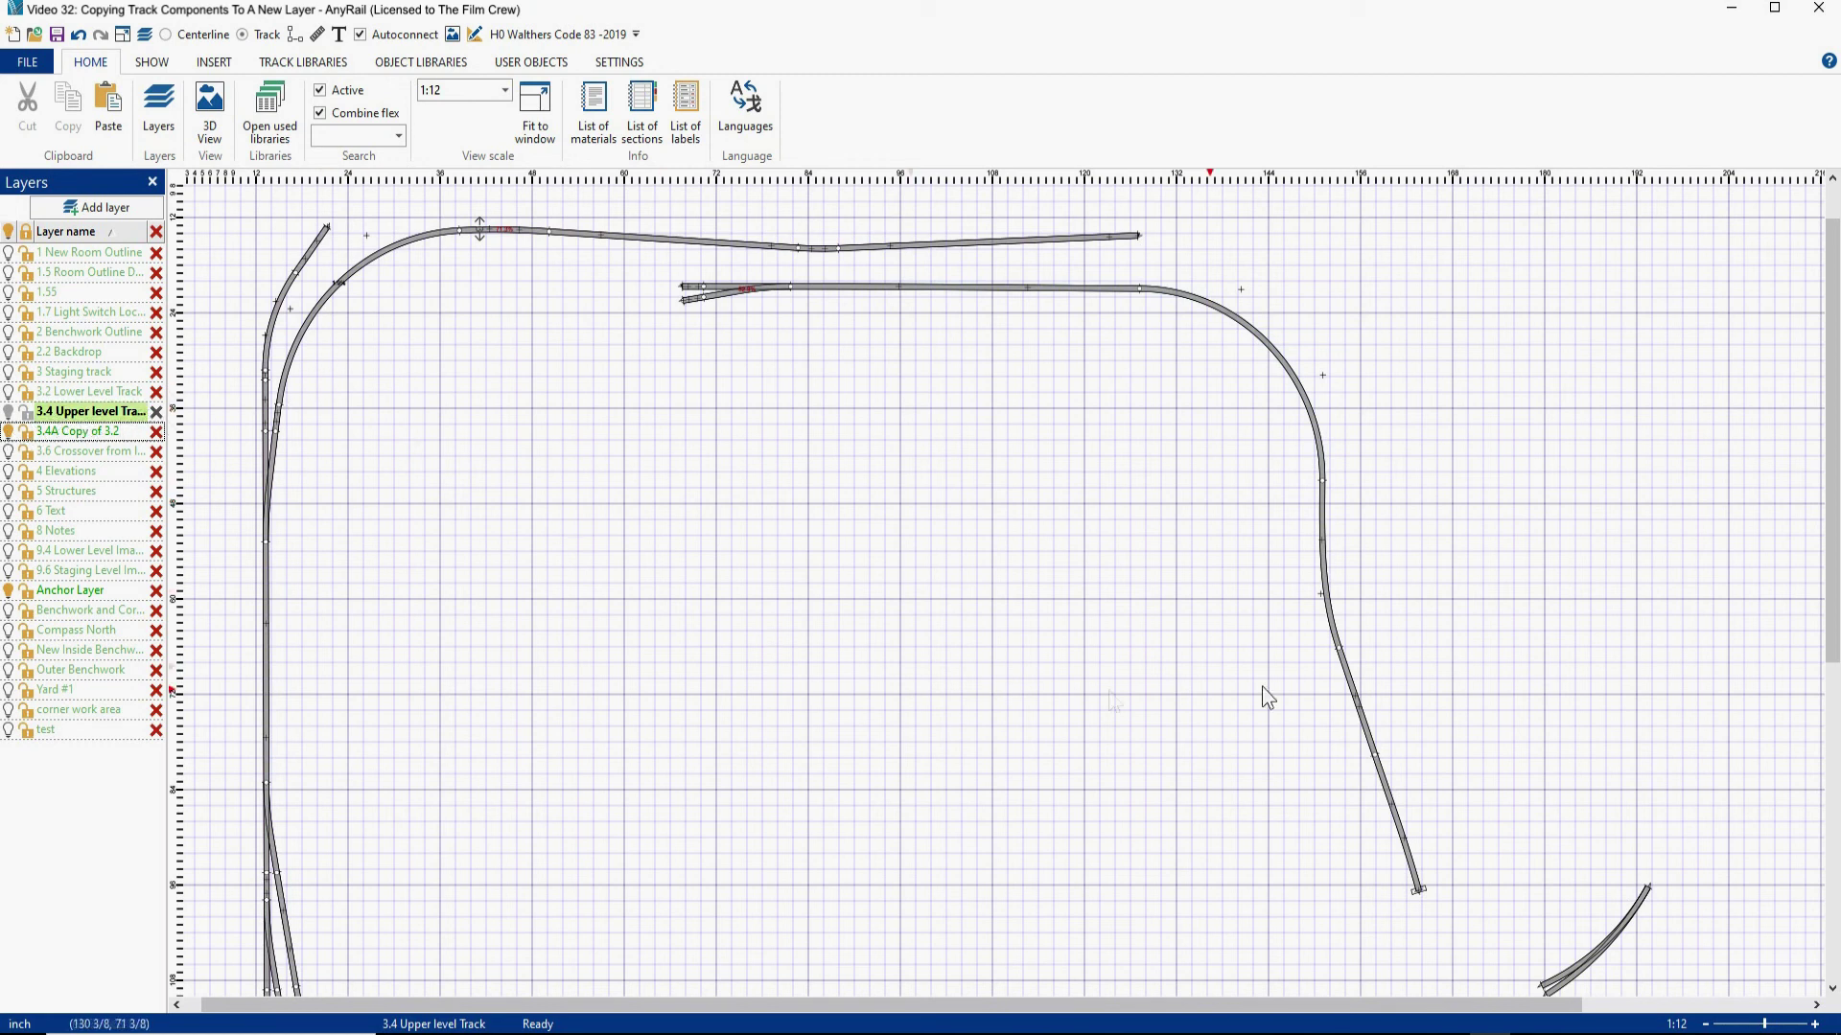
{"action": "left_click", "coordinate": [123, 35]}
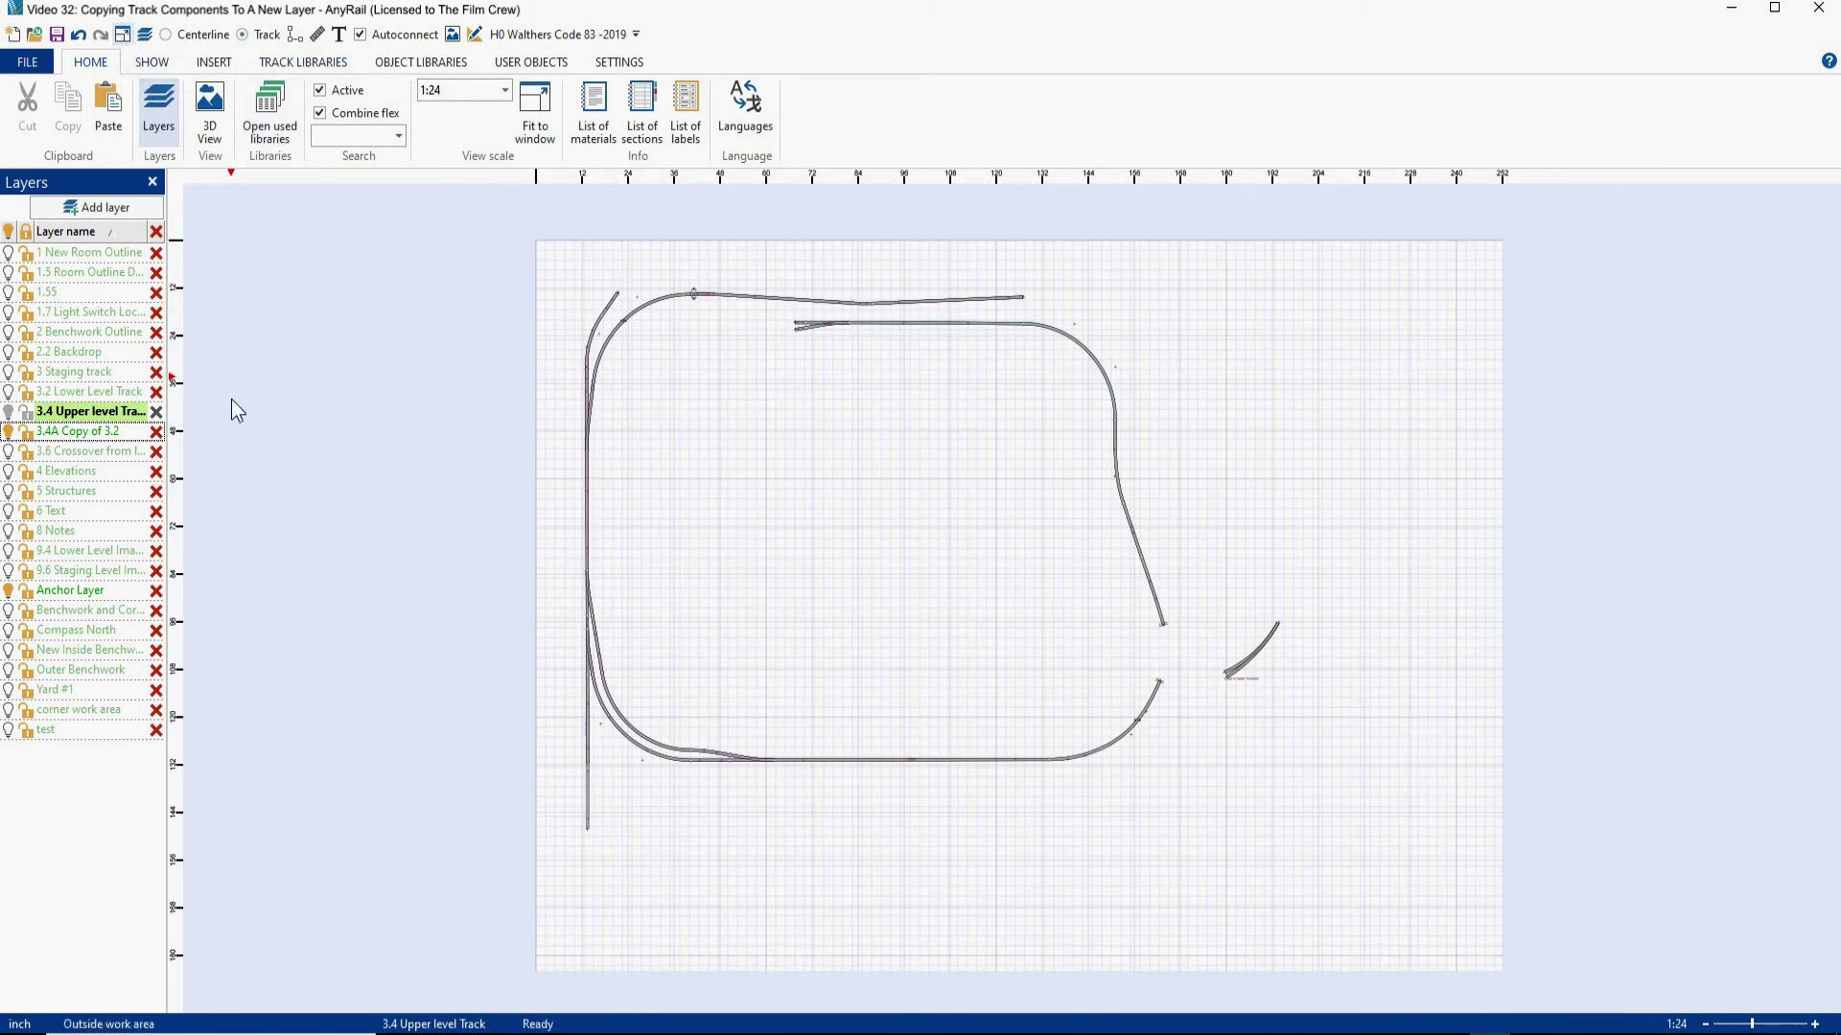
- Hide and reshow the 3.4A Copy of 3.2 layer to compare the gray copy against the coloured original
{"action": "left_click", "coordinate": [9, 433]}
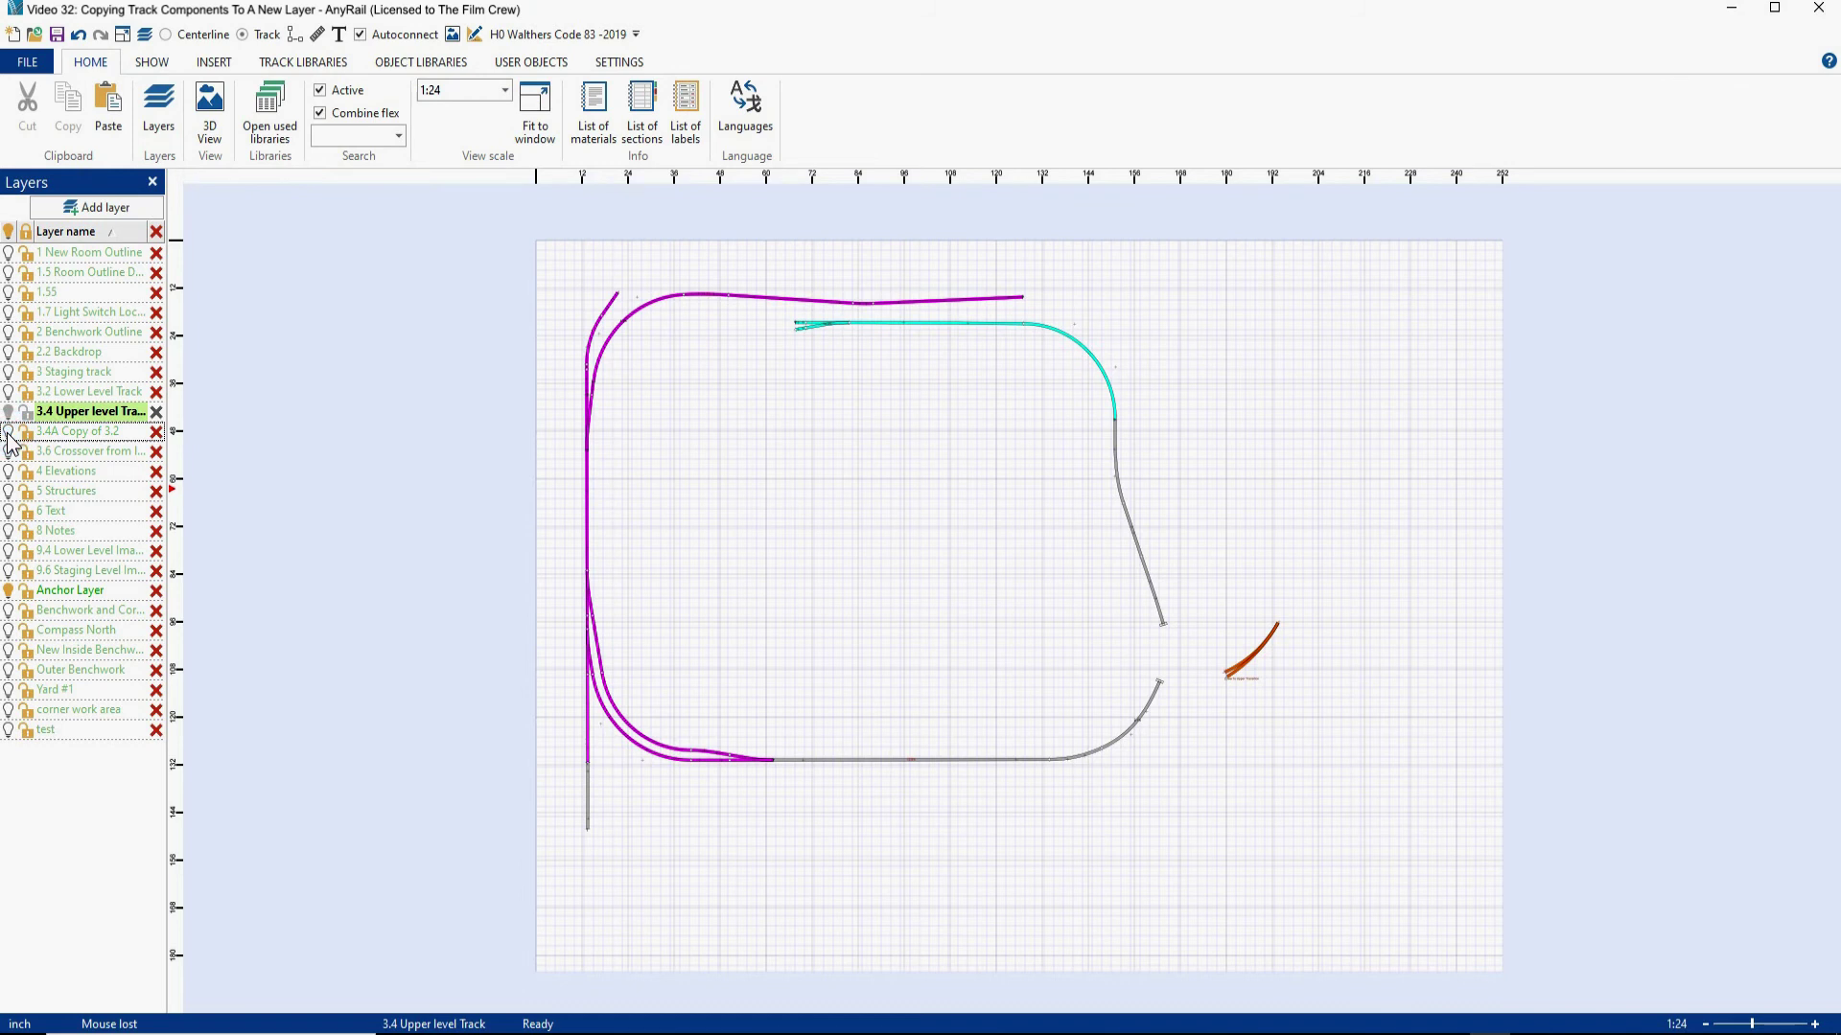
{"action": "left_click", "coordinate": [9, 435]}
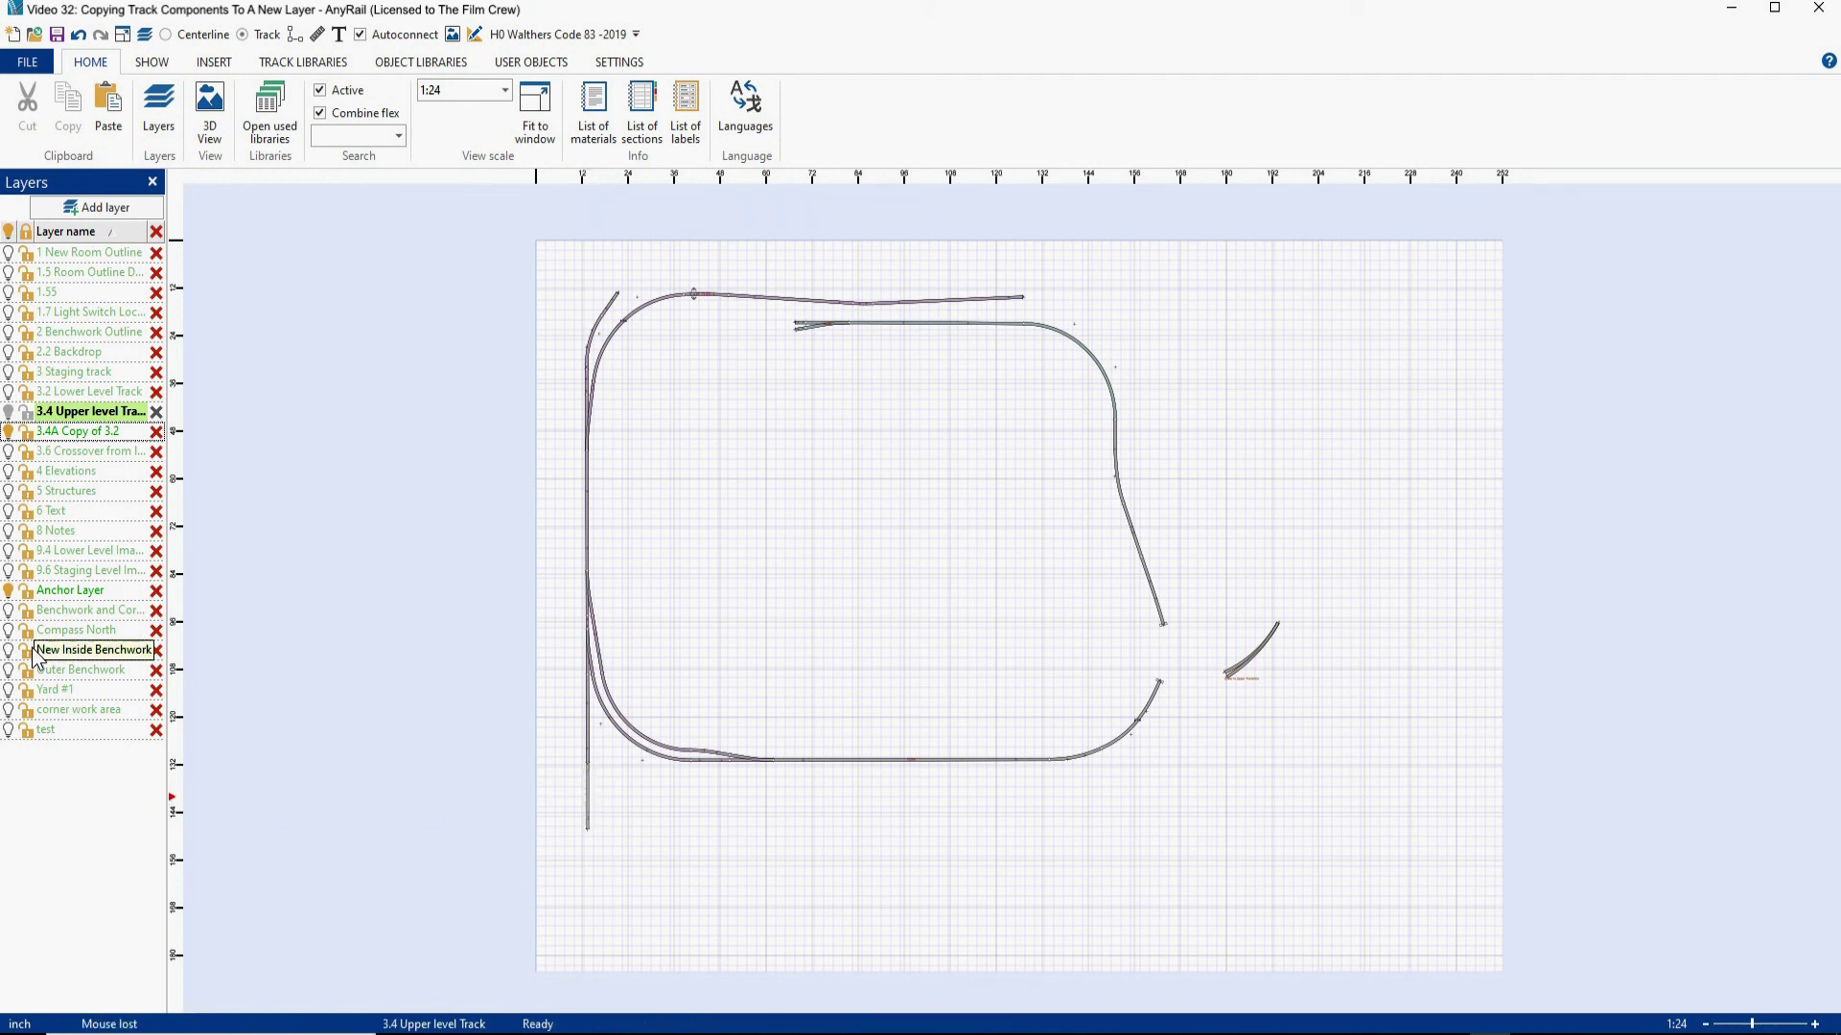
- Turn off the Anchor Layer so the anchor straight disappears below the loop
{"action": "left_click", "coordinate": [10, 591]}
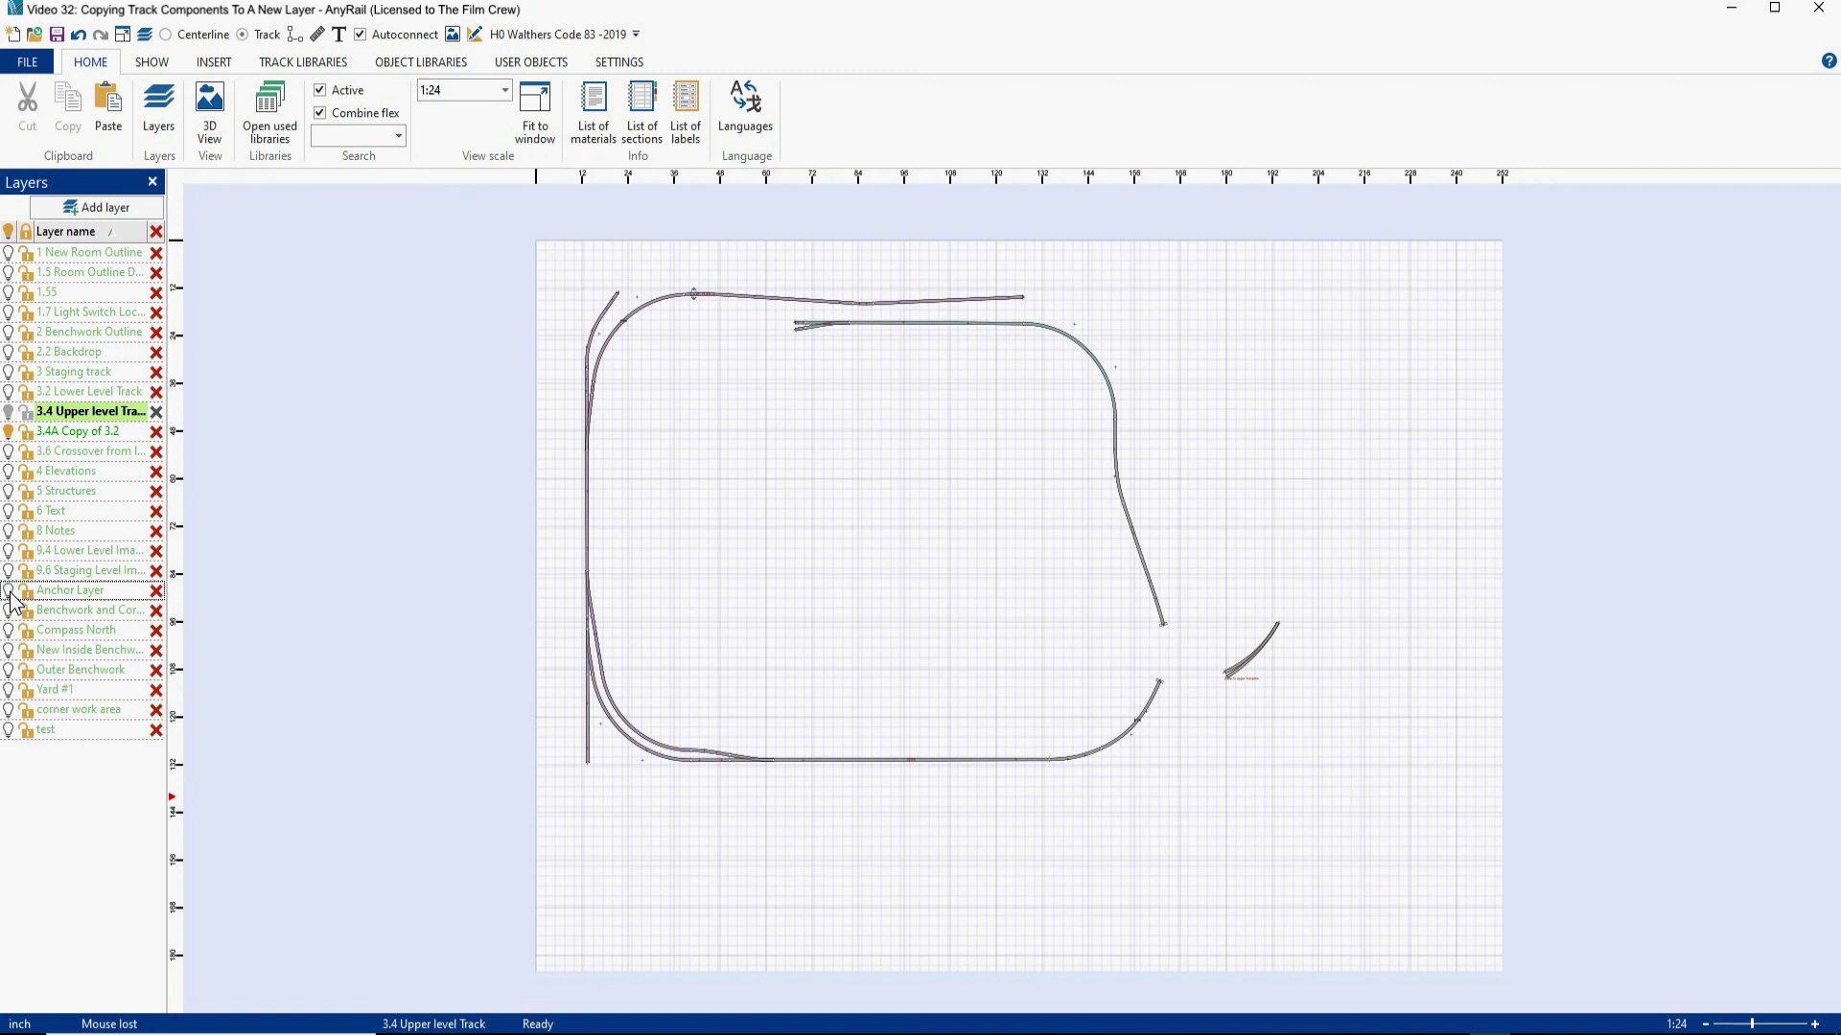